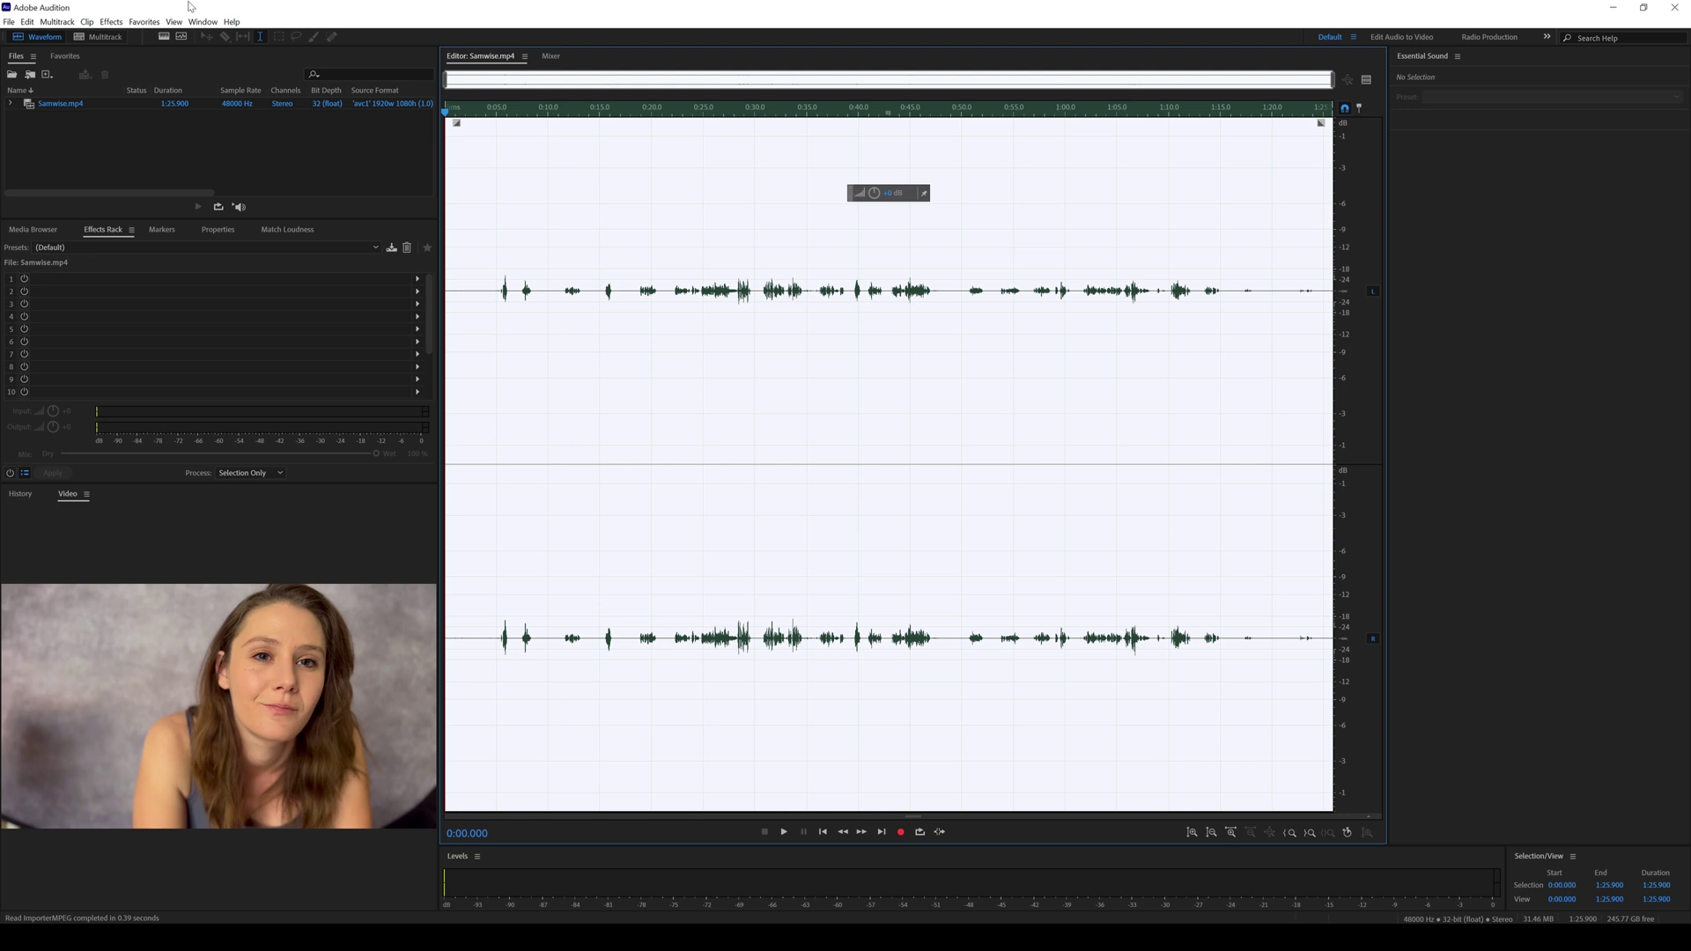
Step: Normalize the Samwise recording's amplitude with the Normalize effect
click(111, 21)
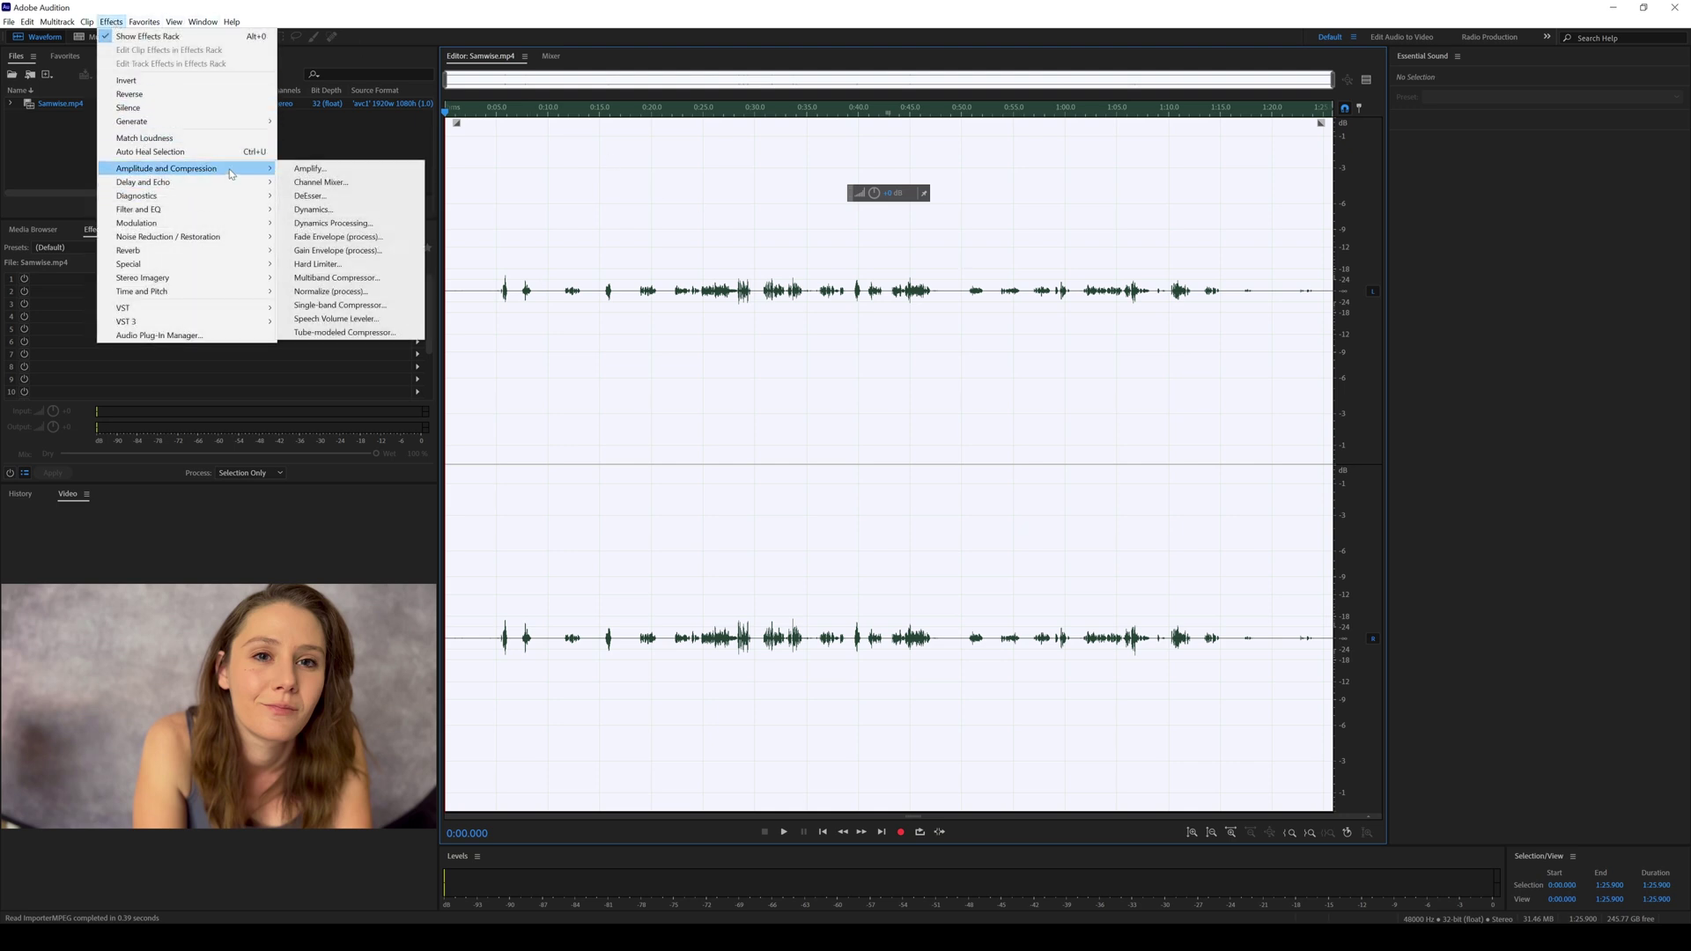
mouse_move(166, 167)
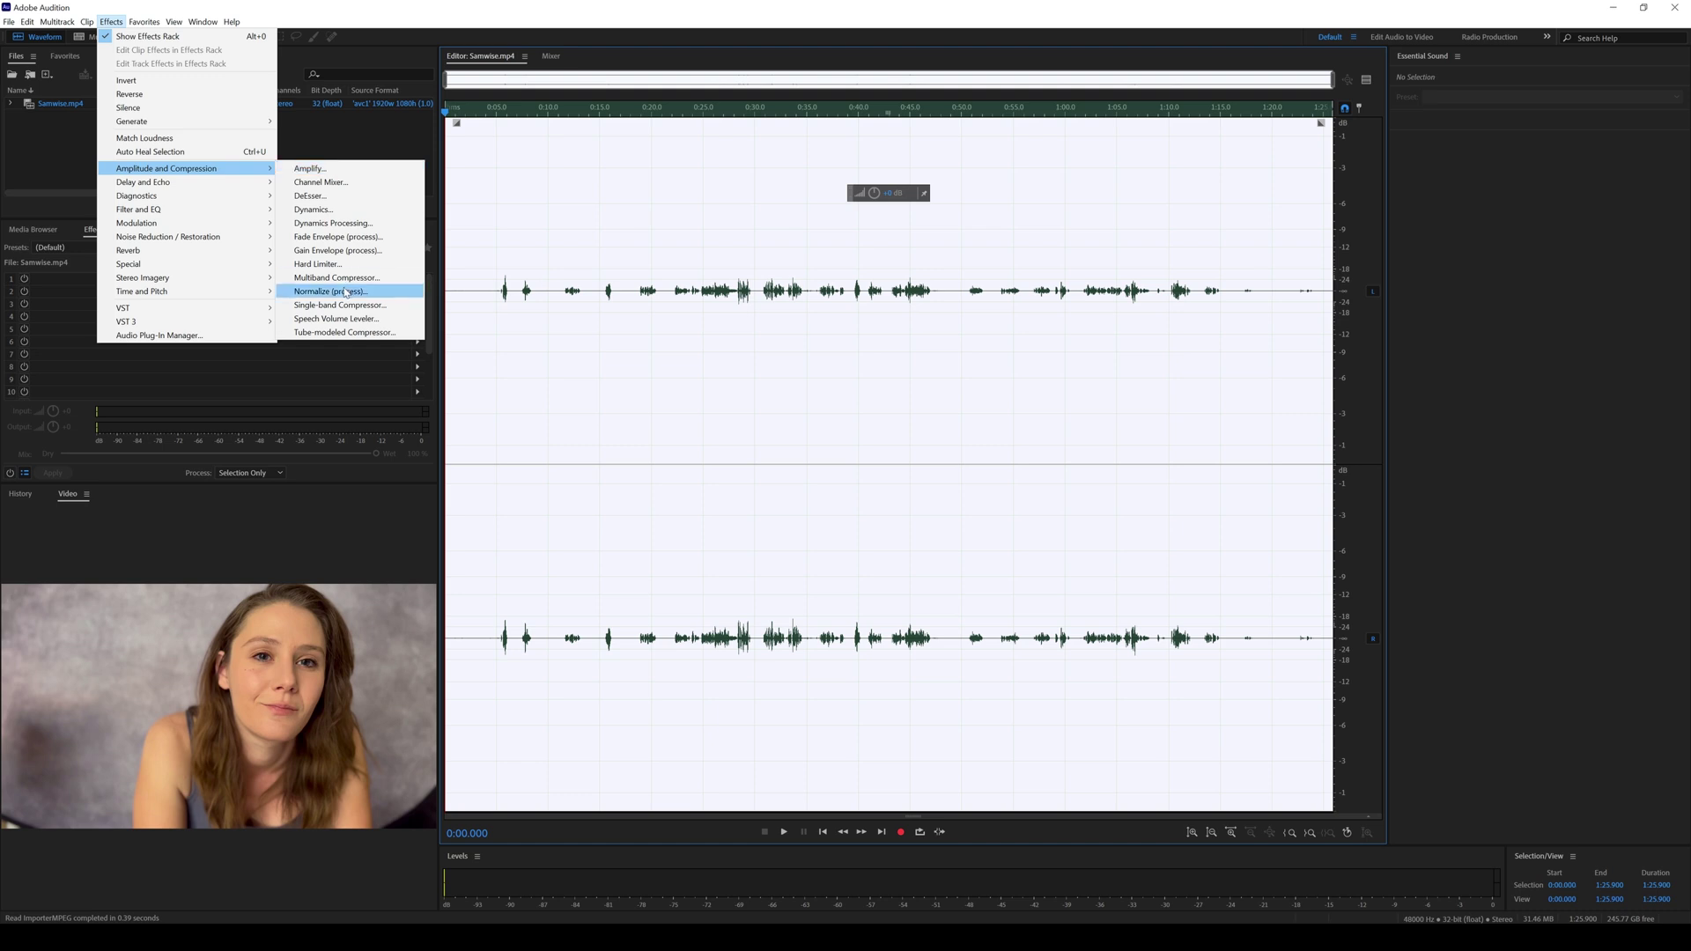
click(346, 291)
click(845, 507)
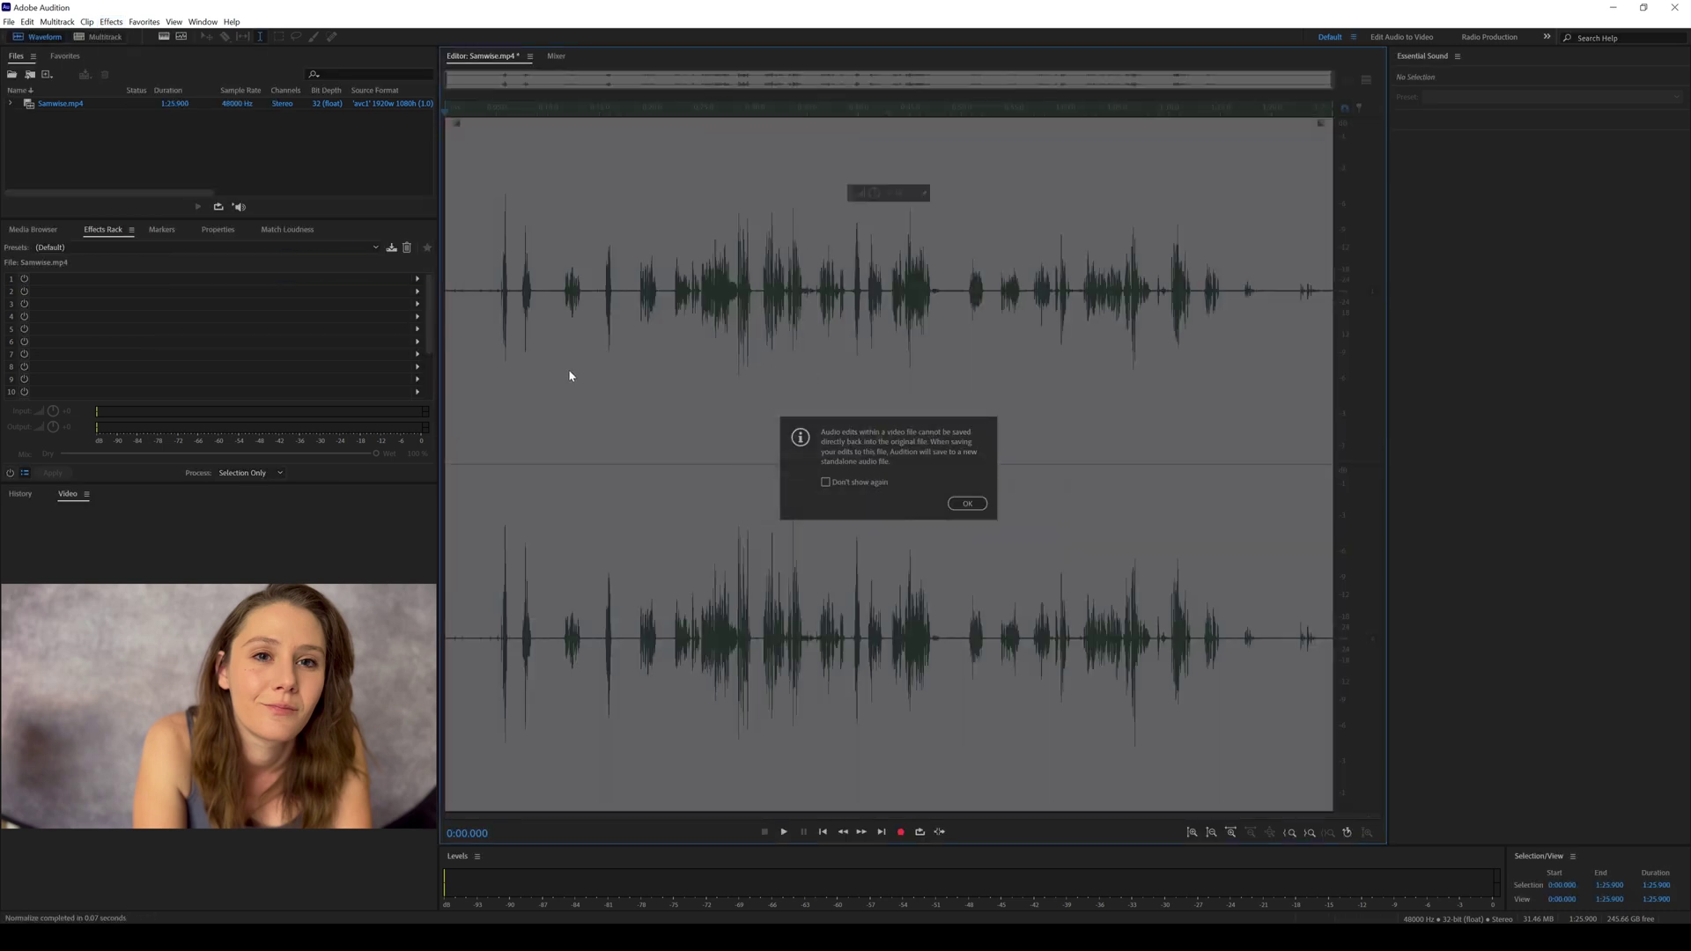
click(986, 505)
Step: Select the entire normalized Samwise waveform
click(555, 307)
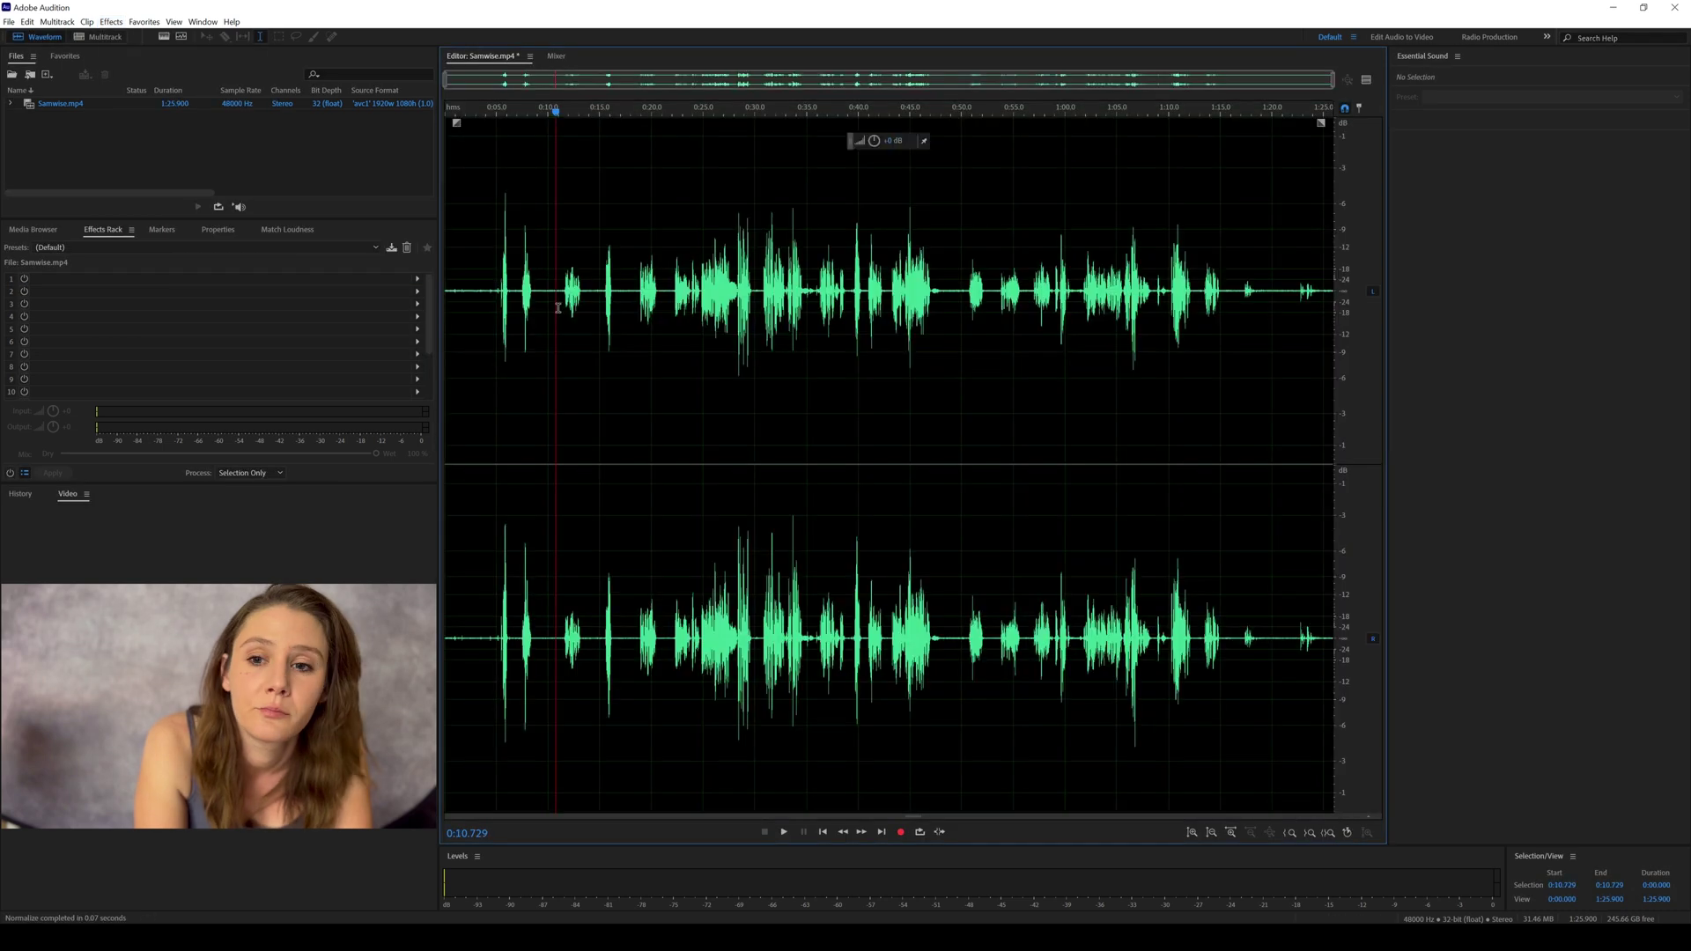
double_click(489, 306)
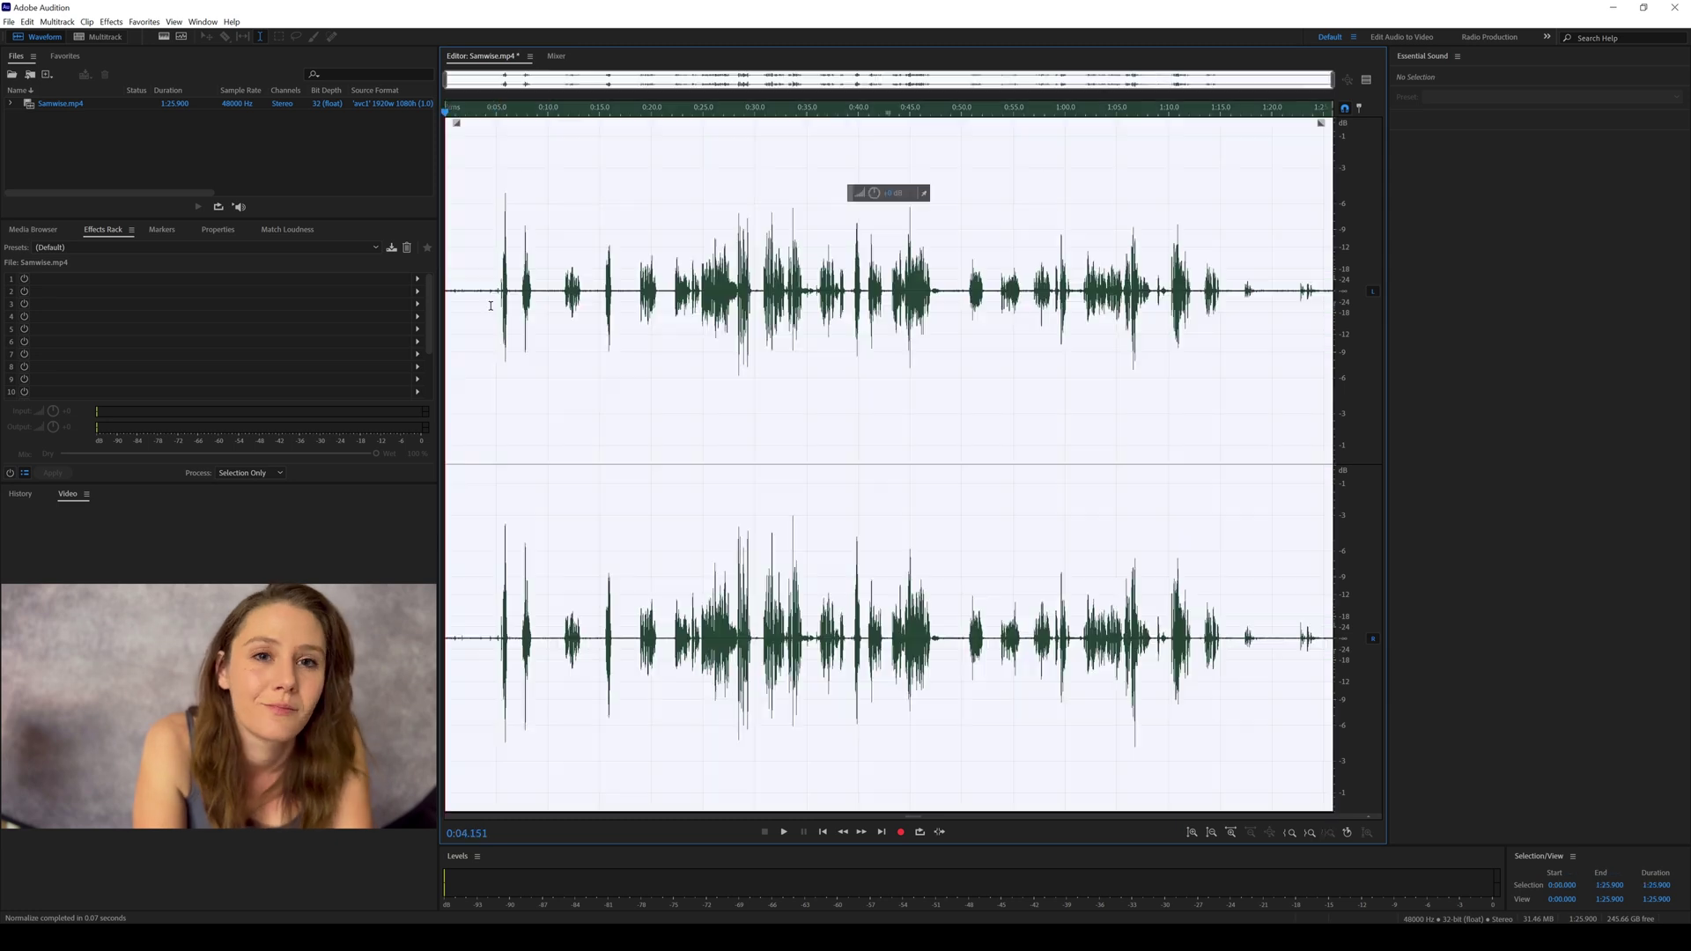
click(111, 21)
mouse_move(168, 237)
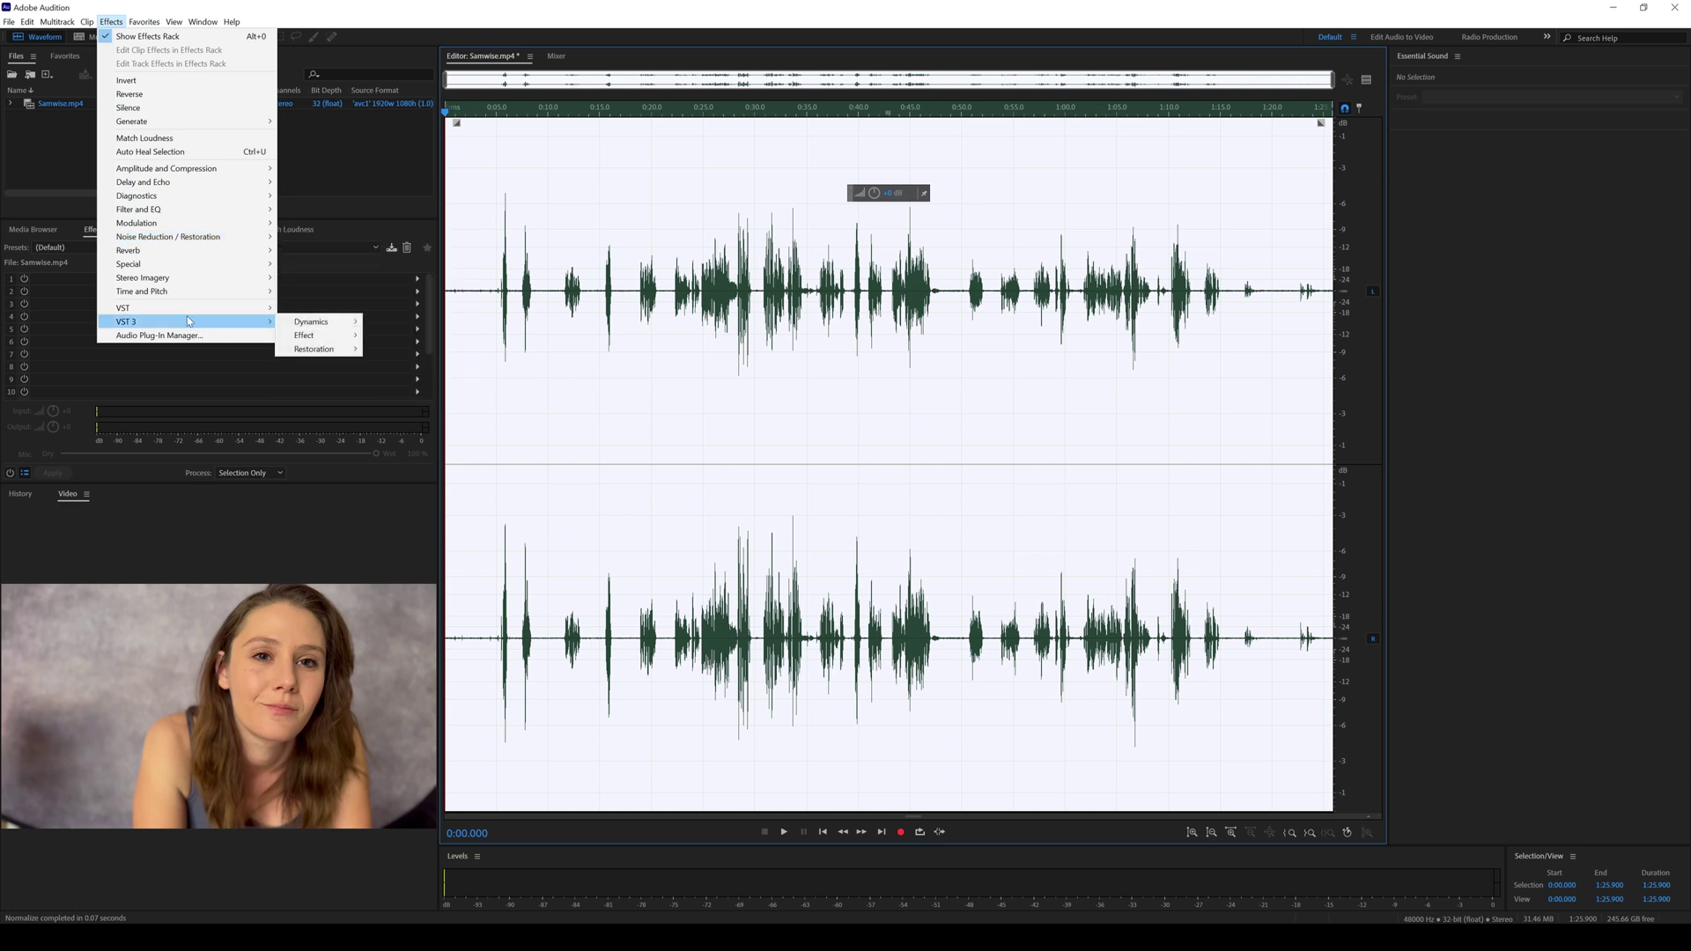
mouse_move(125, 321)
mouse_move(314, 348)
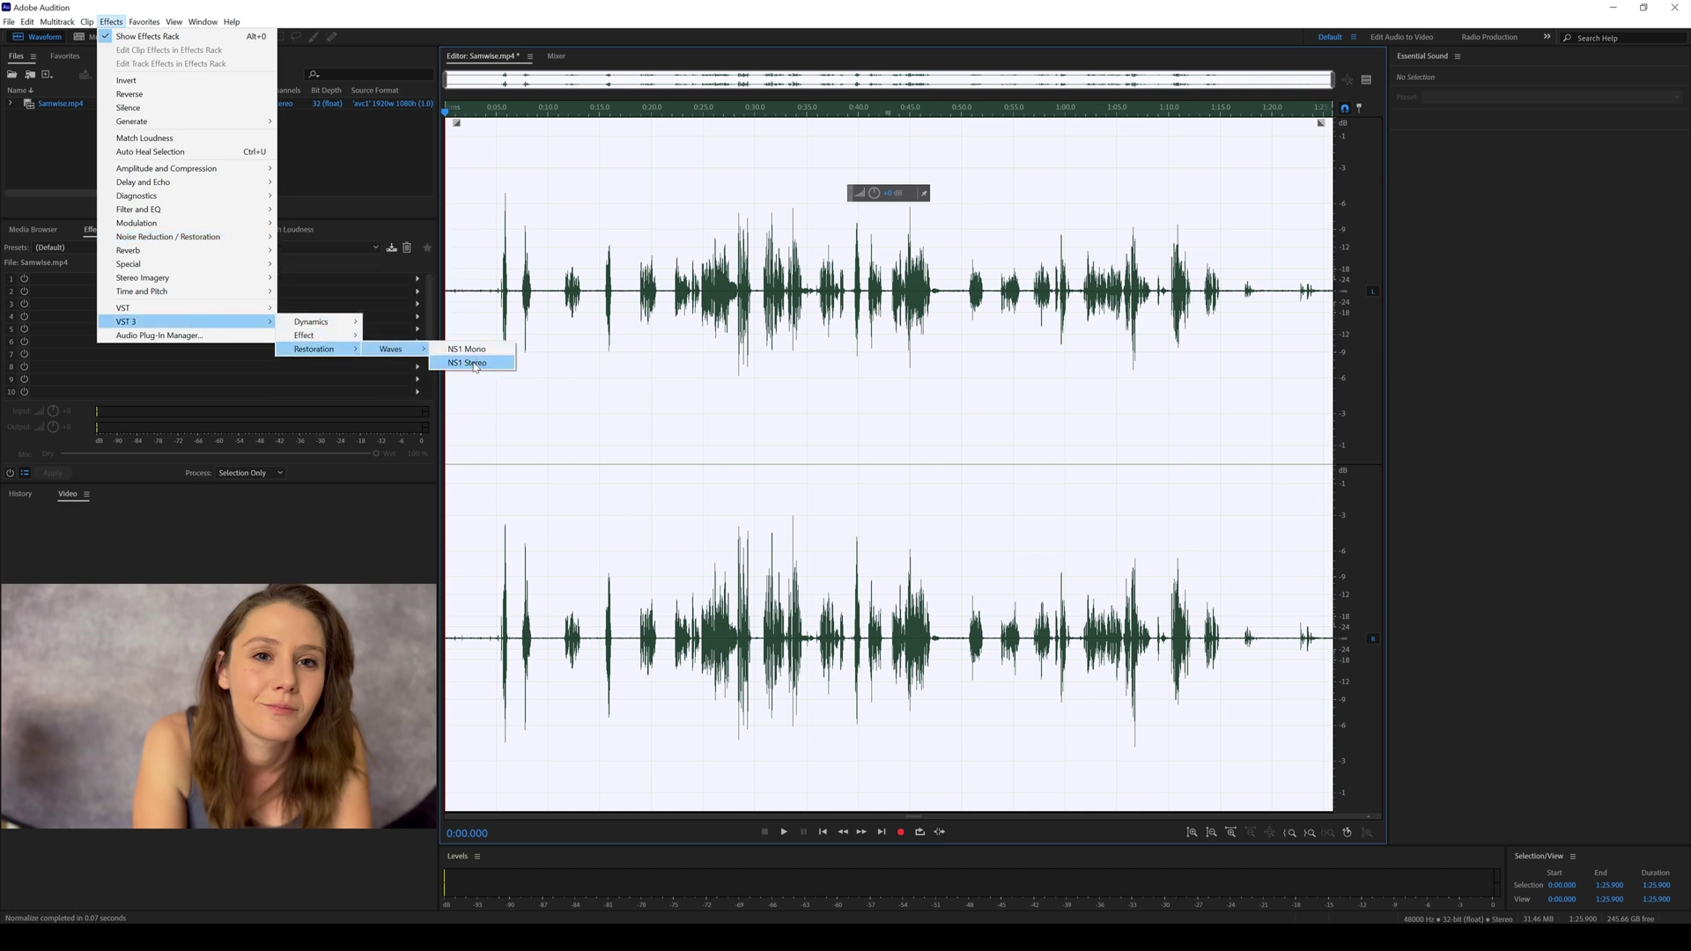
Step: Preview and apply Waves NS1 Stereo with the Ambient Noise preset, raised to 28.7
click(473, 363)
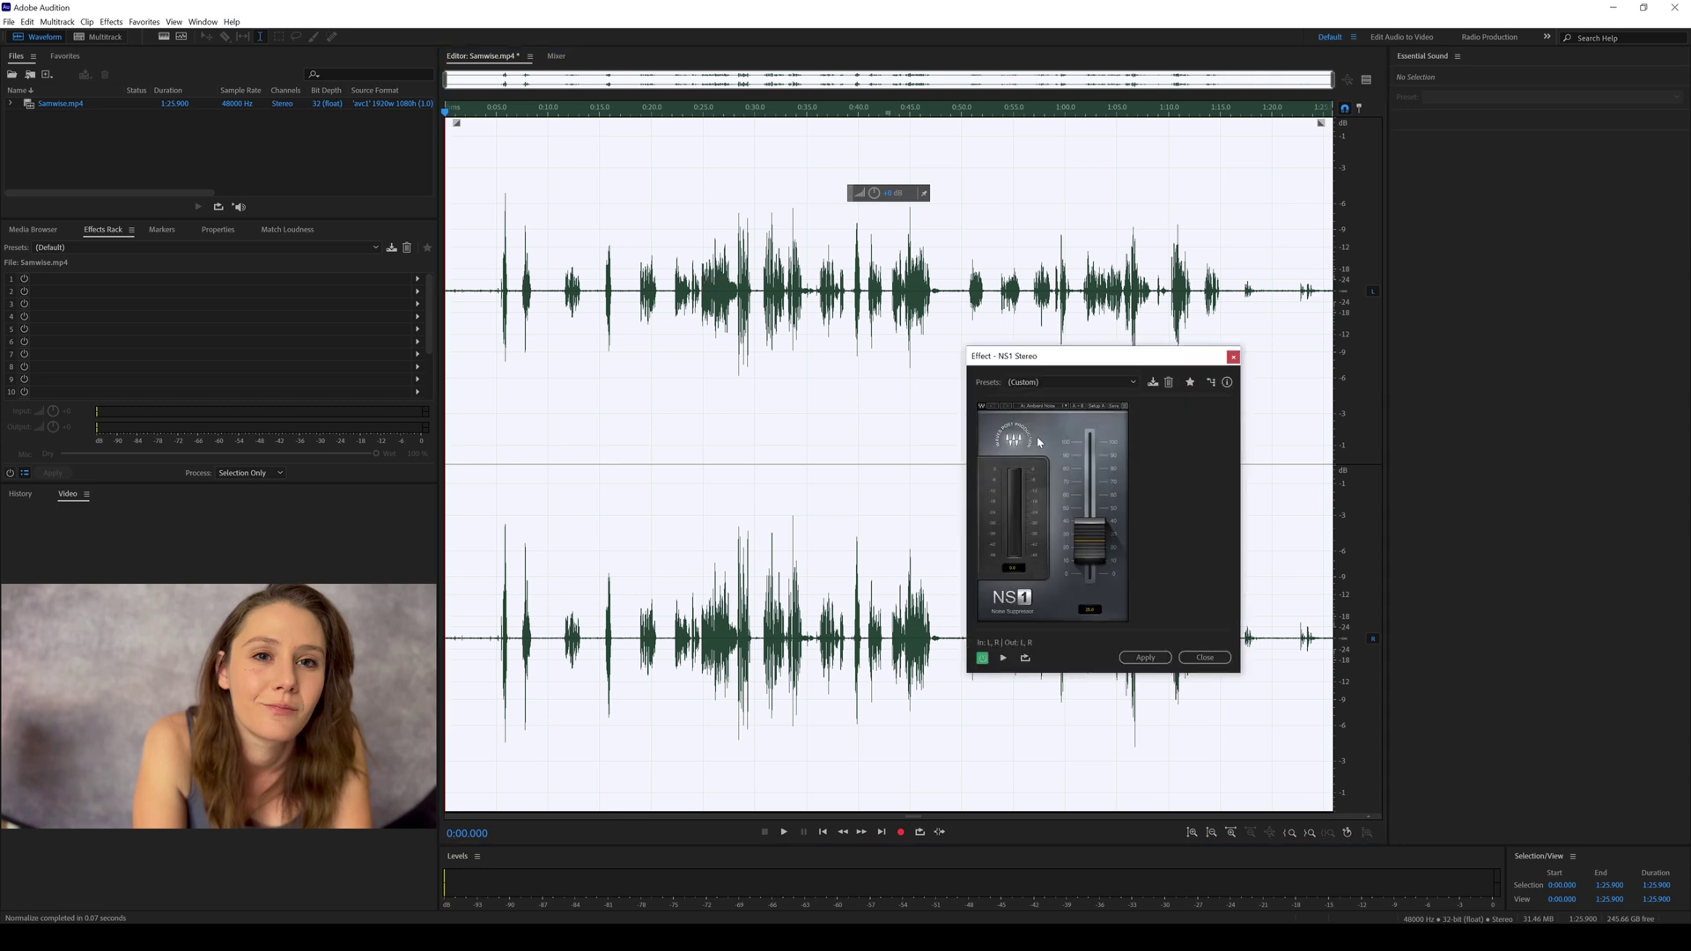
click(1041, 406)
click(1207, 566)
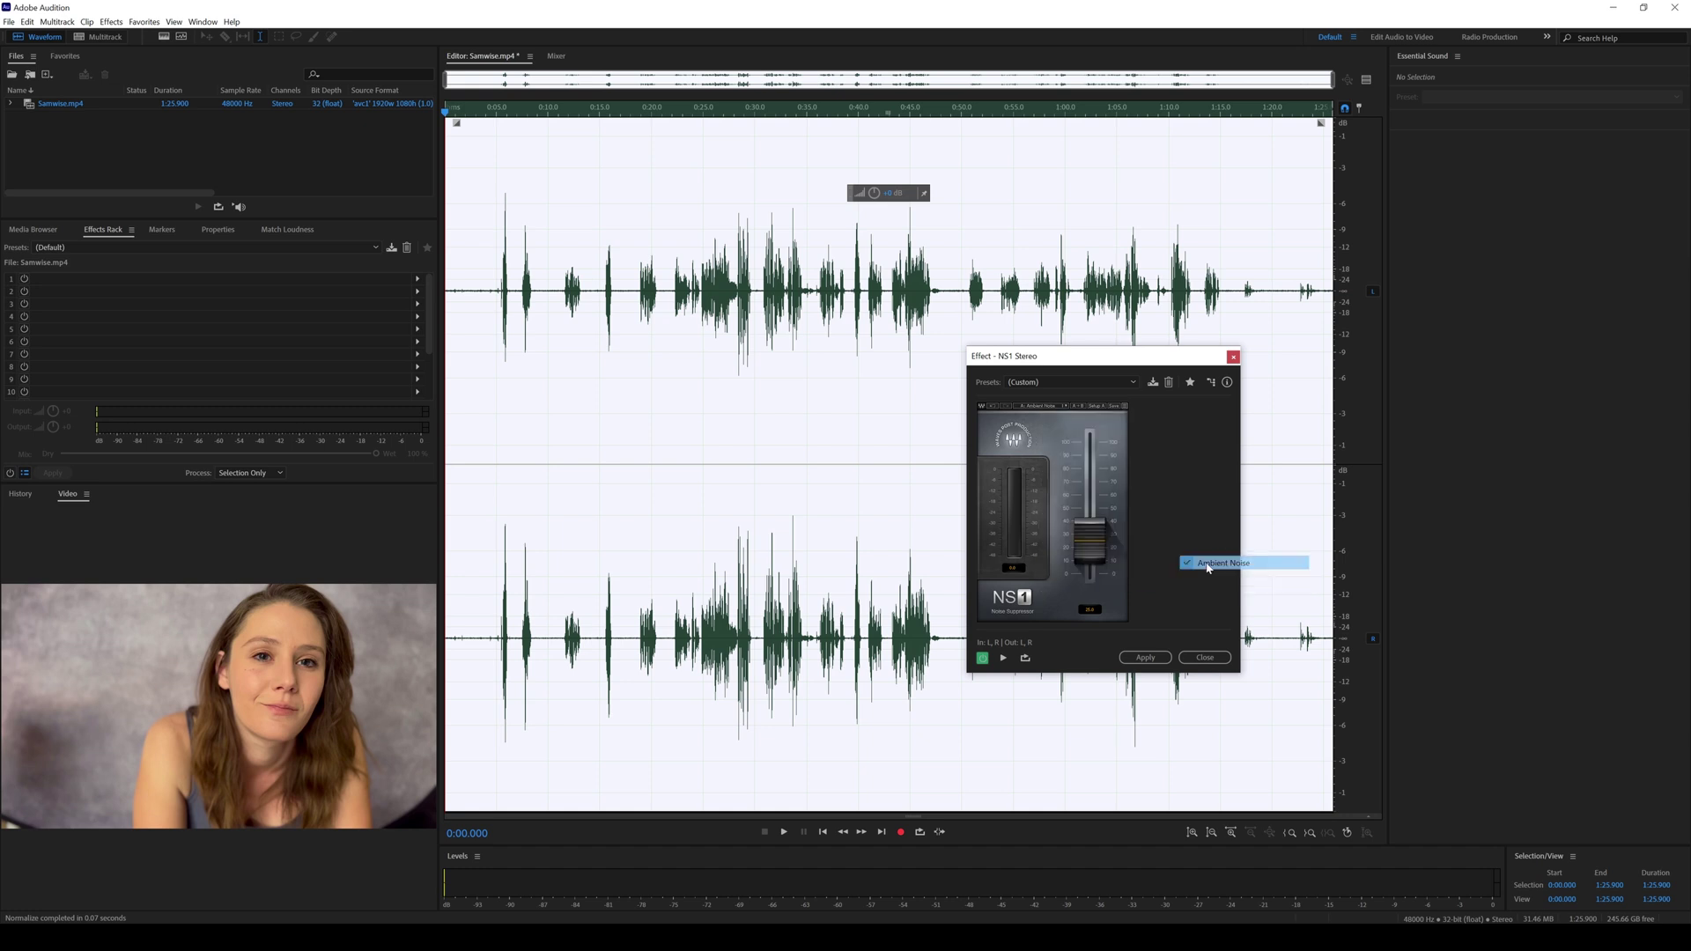
click(491, 114)
key(space)
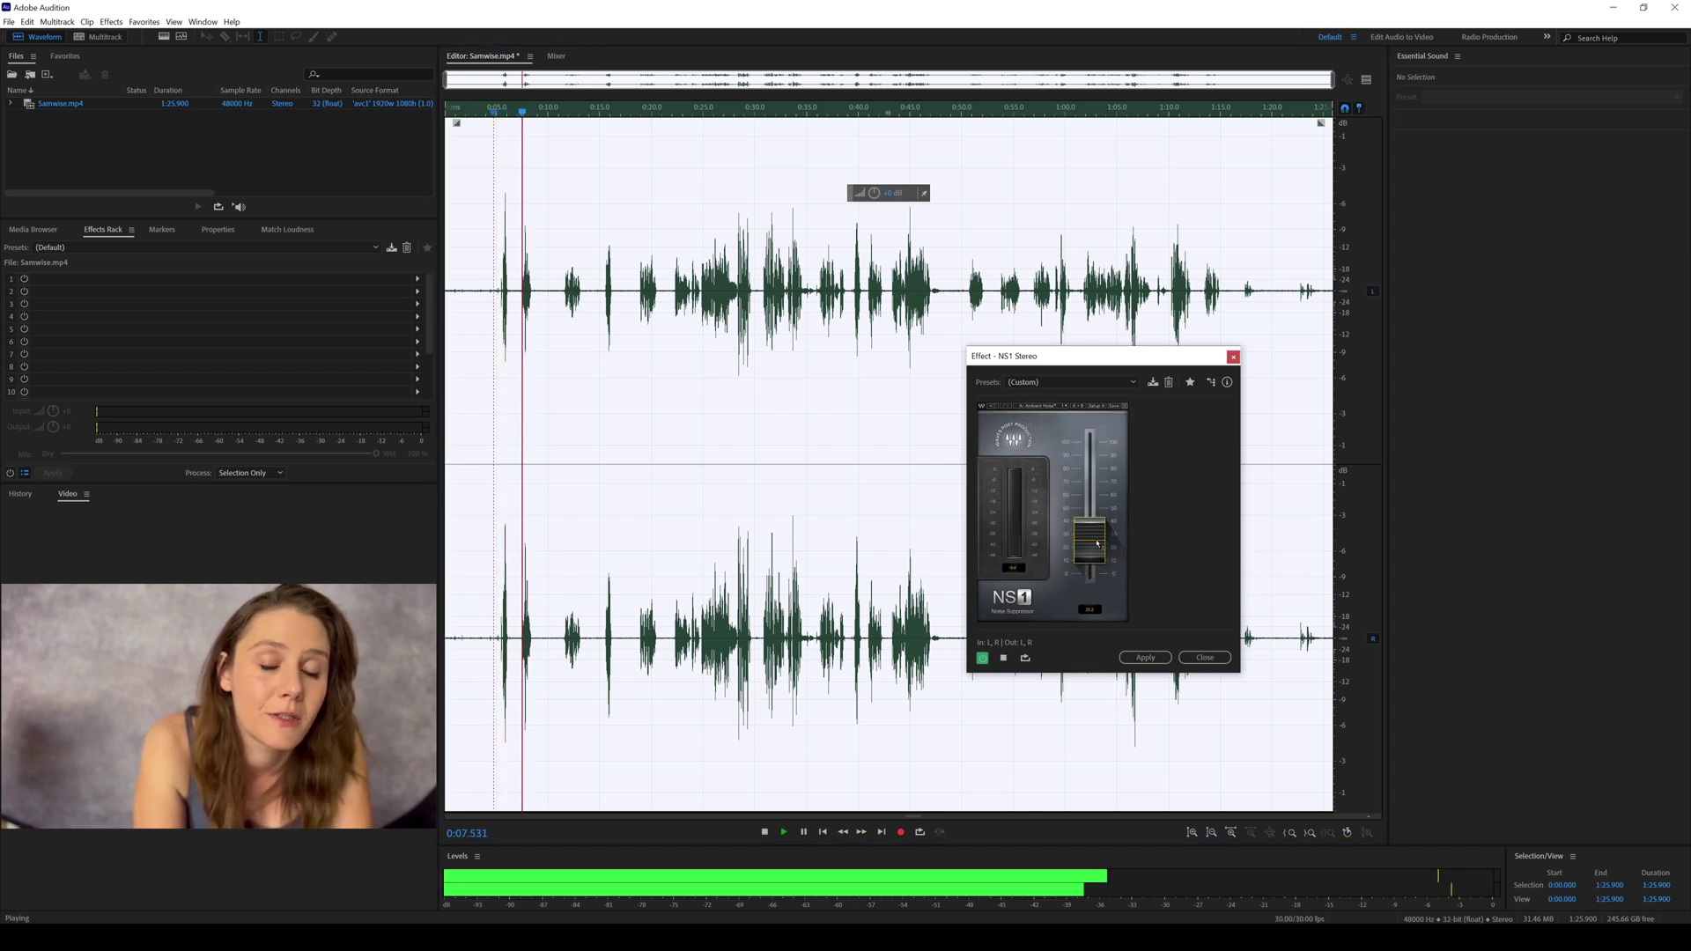
drag(1097, 542, 1096, 539)
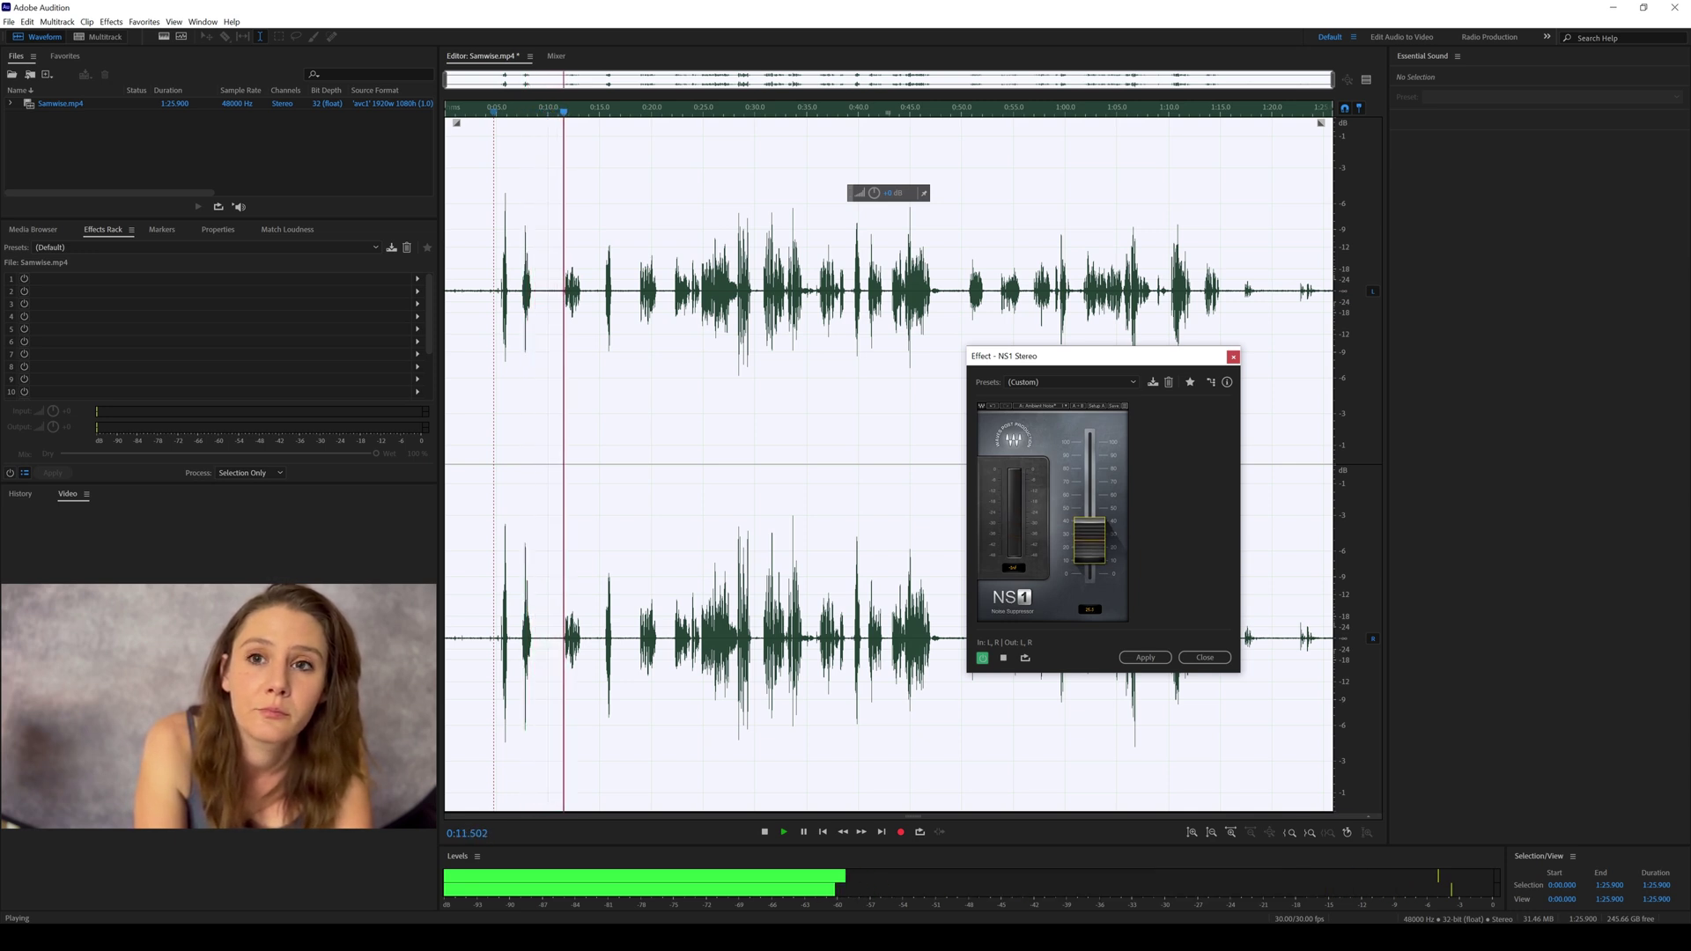
click(1144, 656)
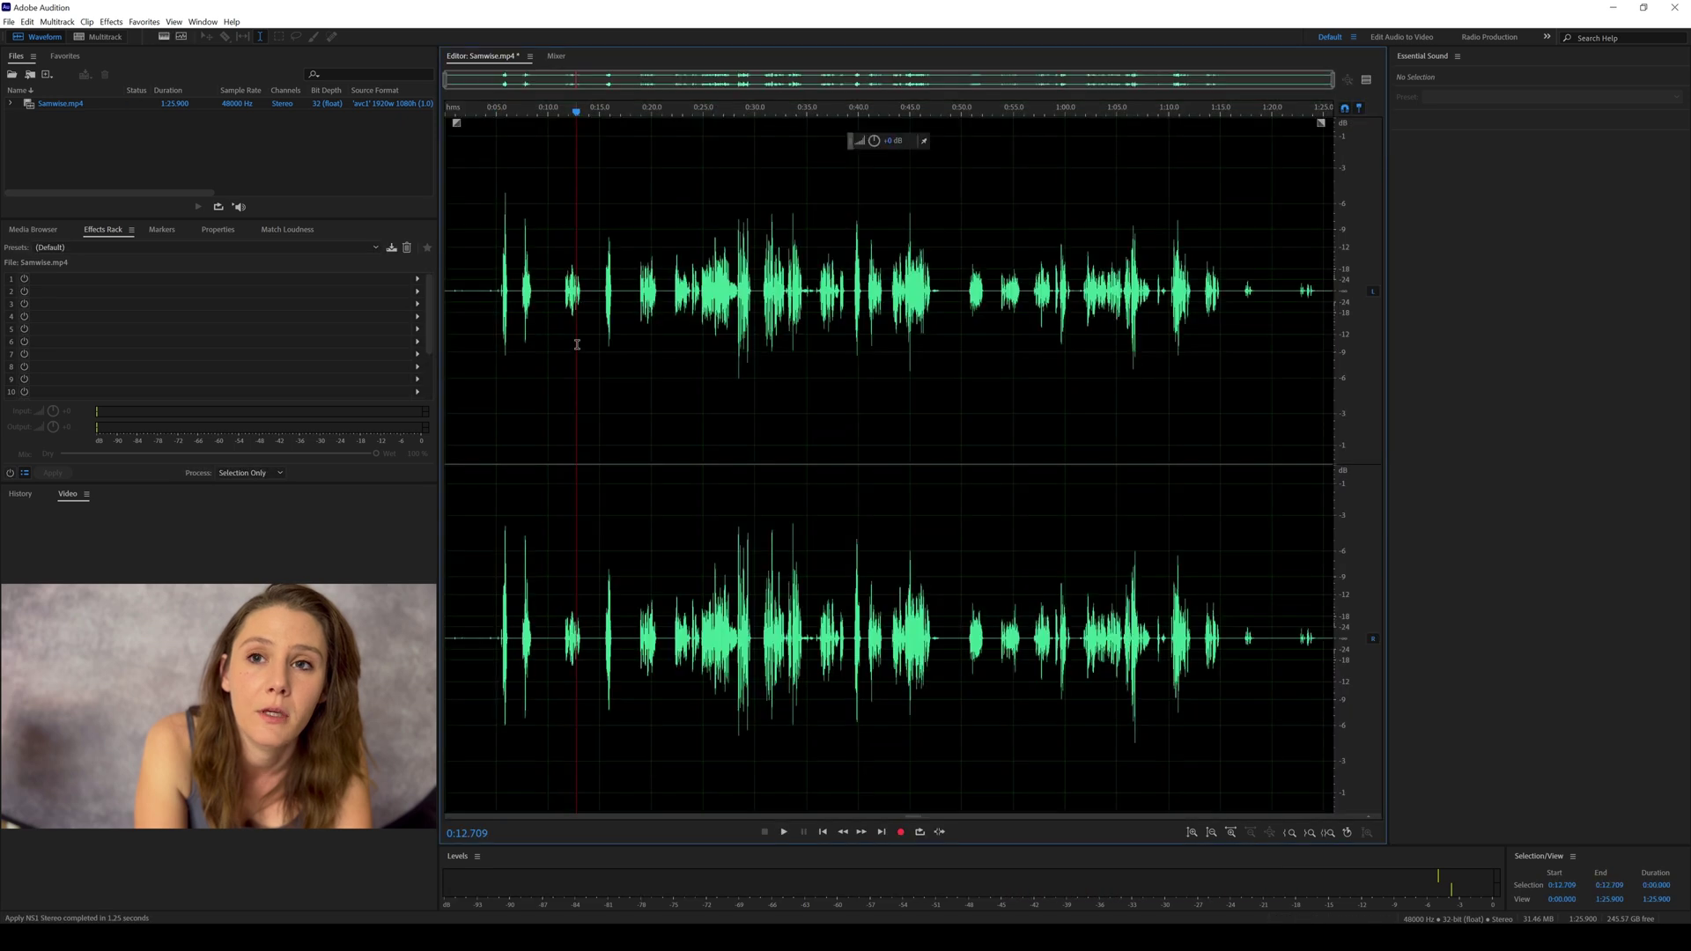
Step: Start Save As and convert the sample type to 16-bit, 44100 Hz
click(498, 317)
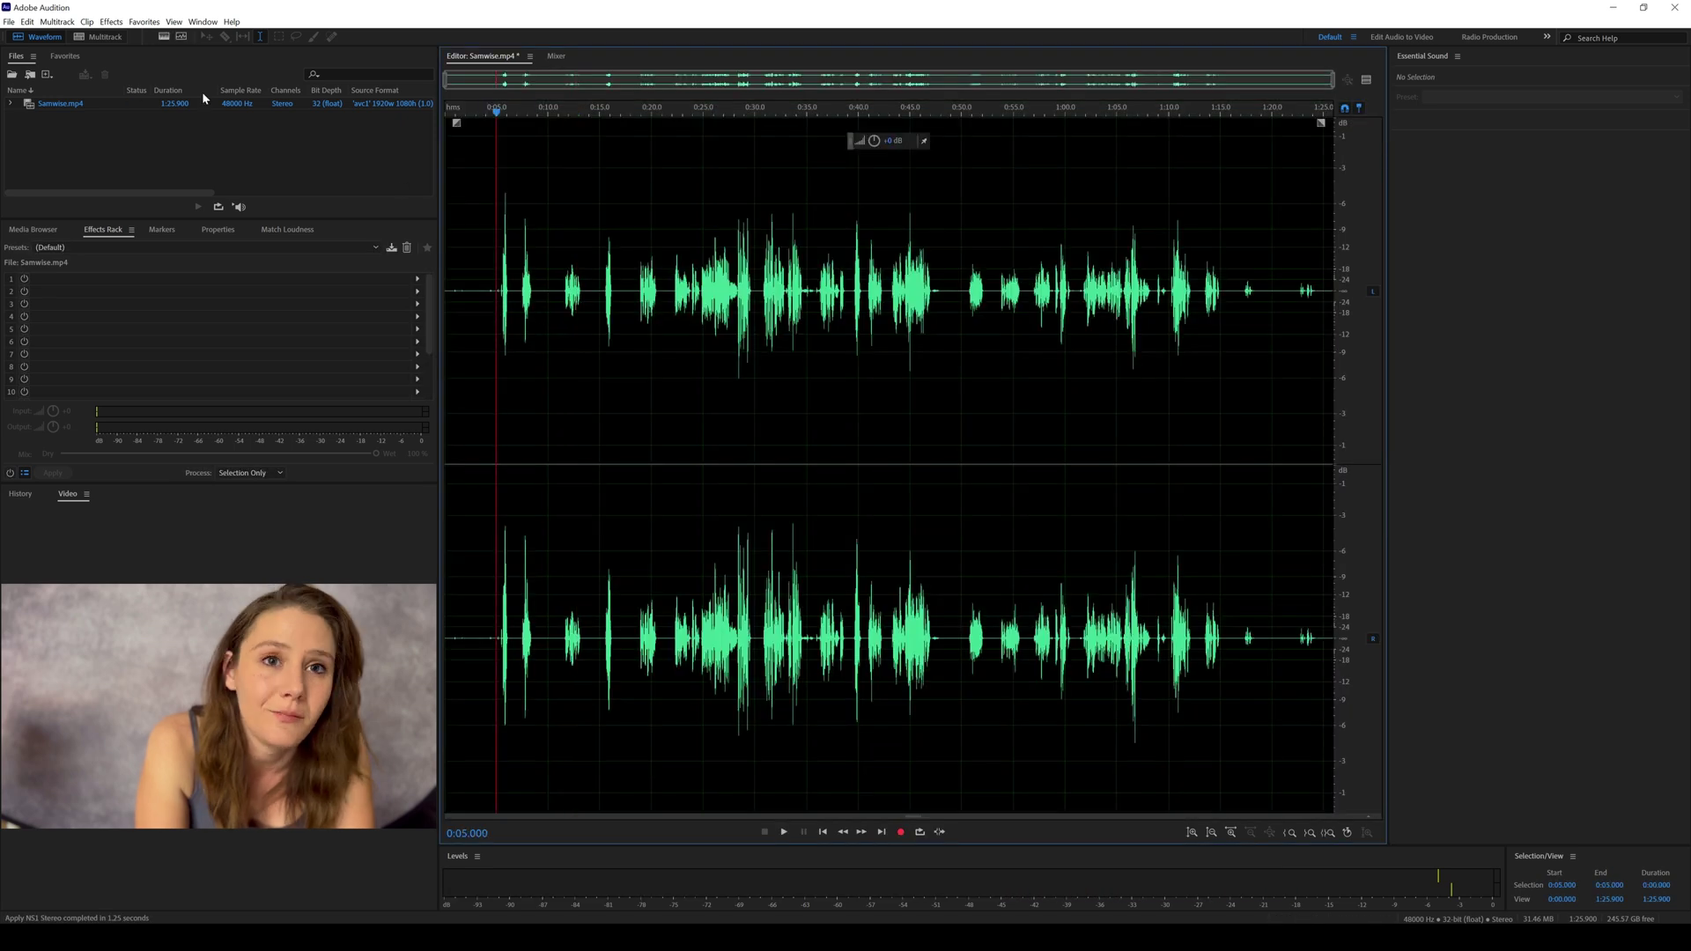
click(8, 21)
click(42, 189)
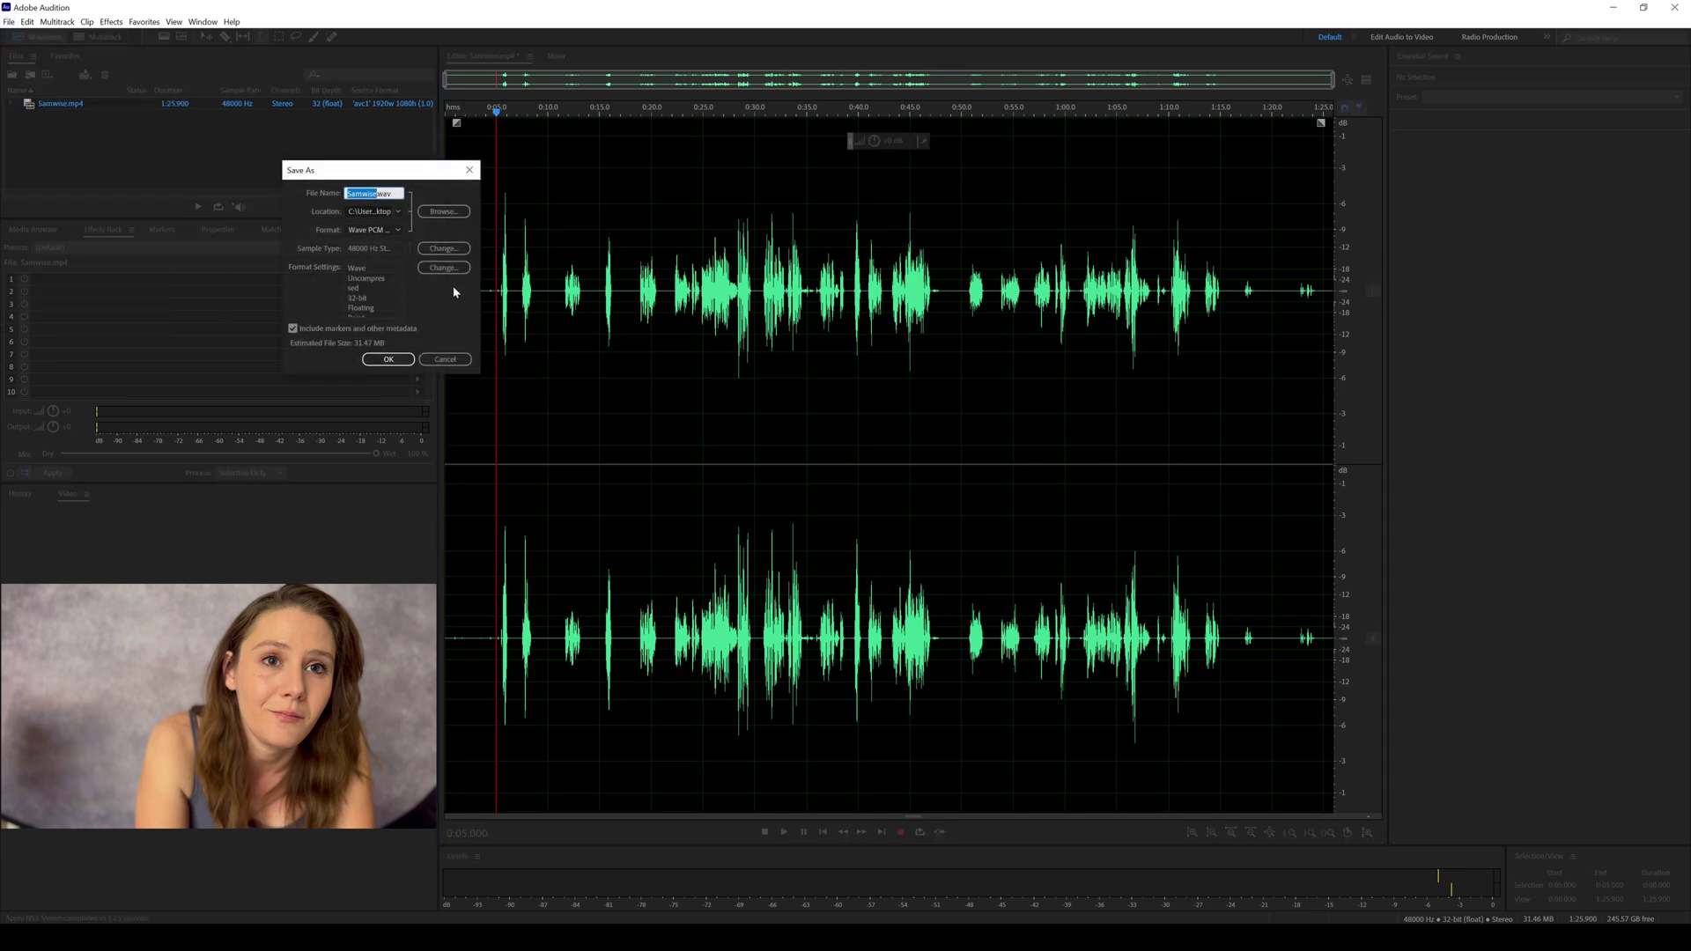
click(443, 248)
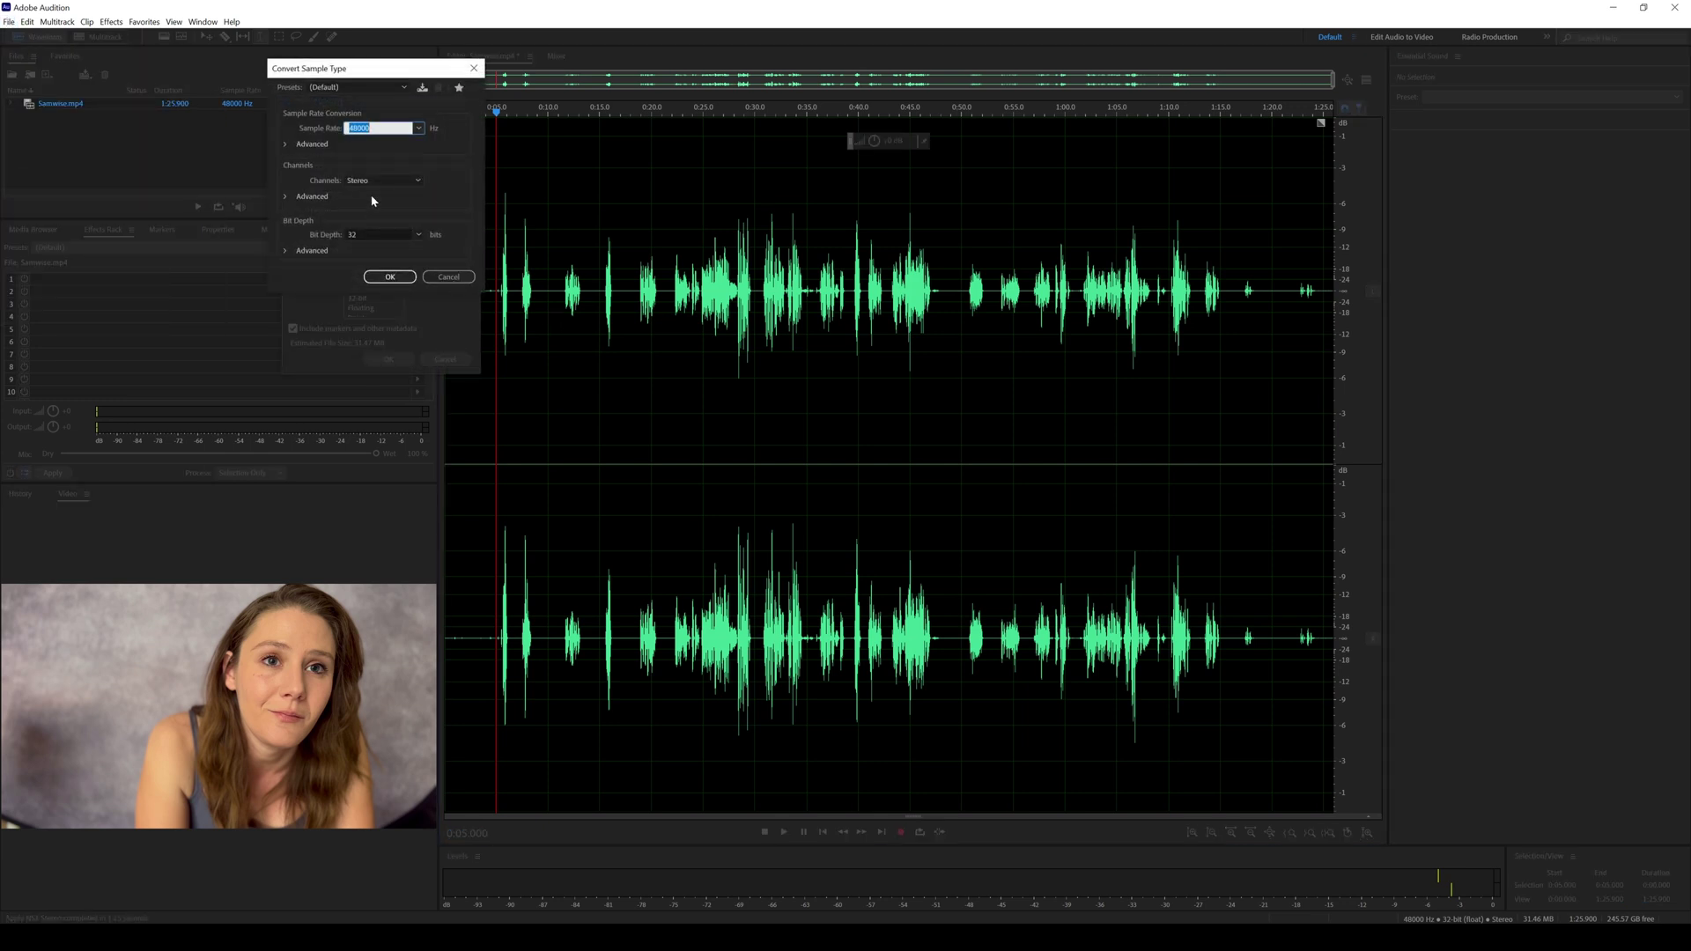
click(417, 235)
click(377, 265)
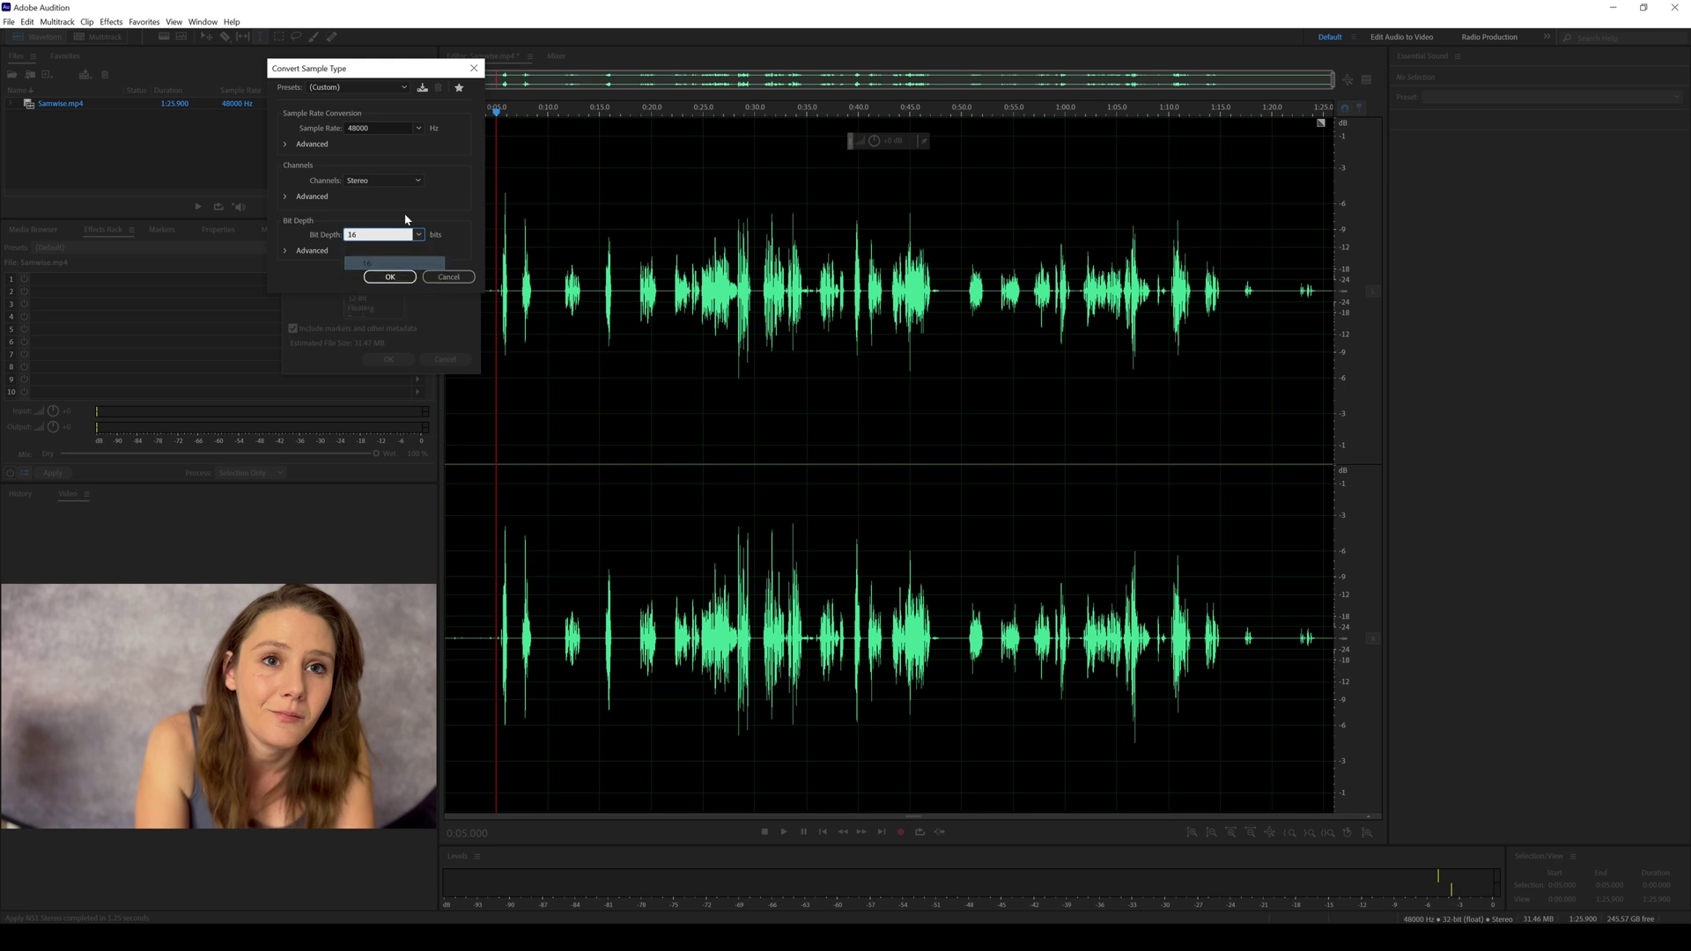
click(413, 126)
click(375, 225)
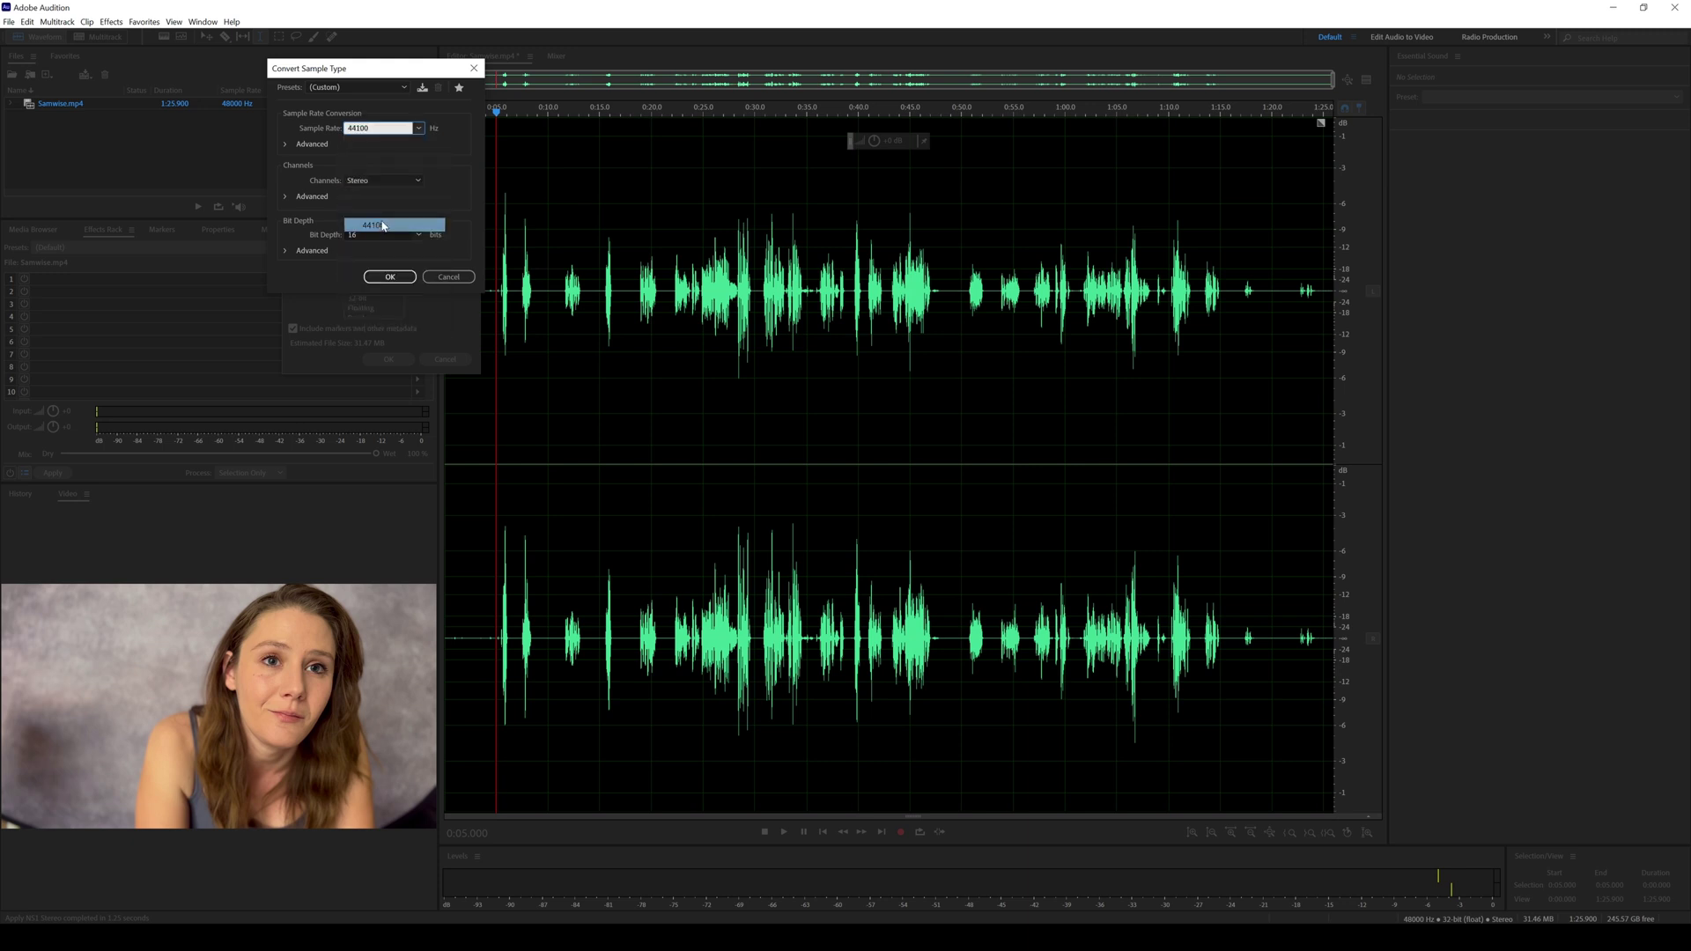
click(392, 277)
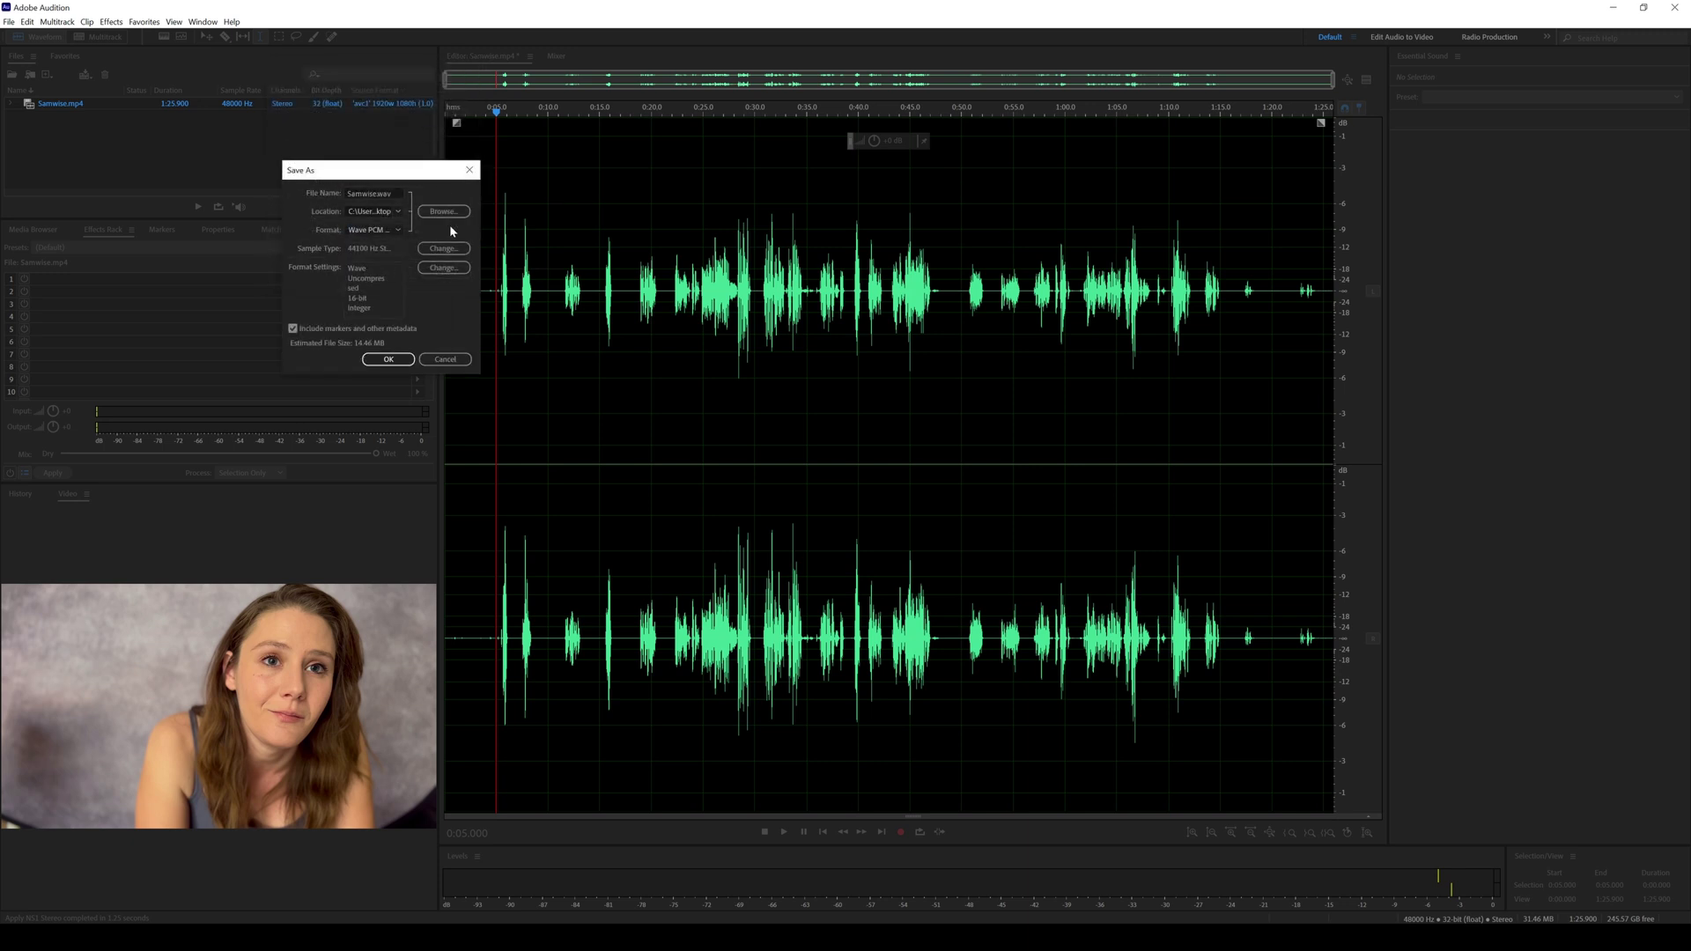
Step: Save Samwise.wav into a new Desktop folder named a2fpartdux
click(442, 211)
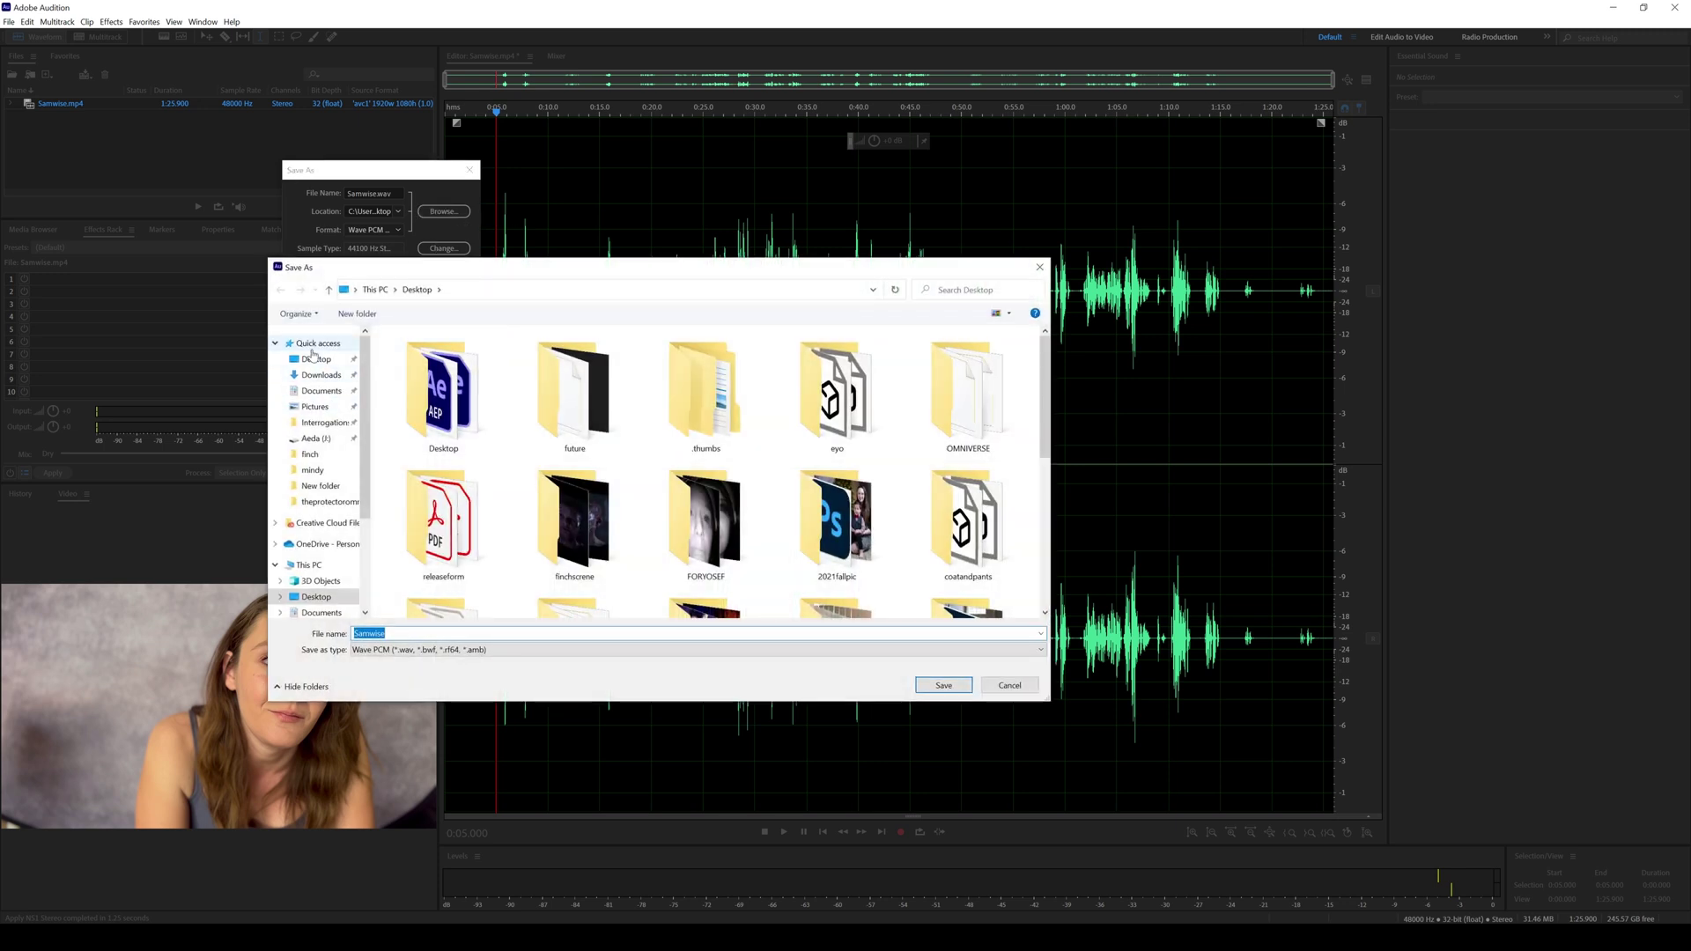
scroll(629, 492, down, 3)
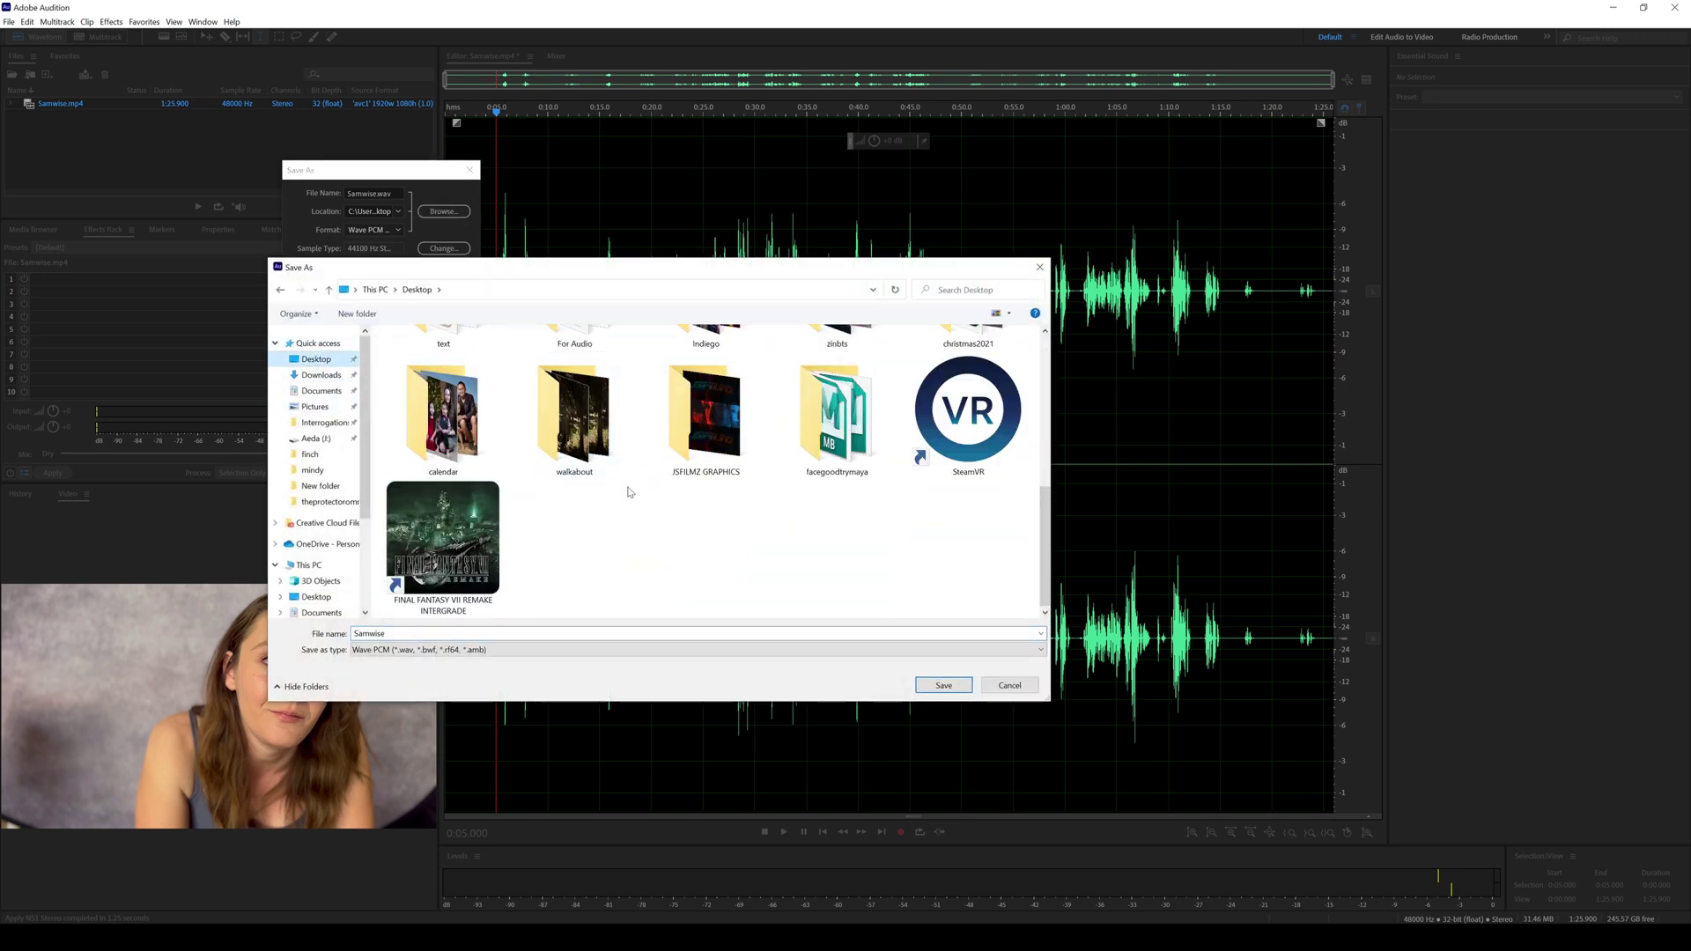
right_click(659, 560)
click(842, 713)
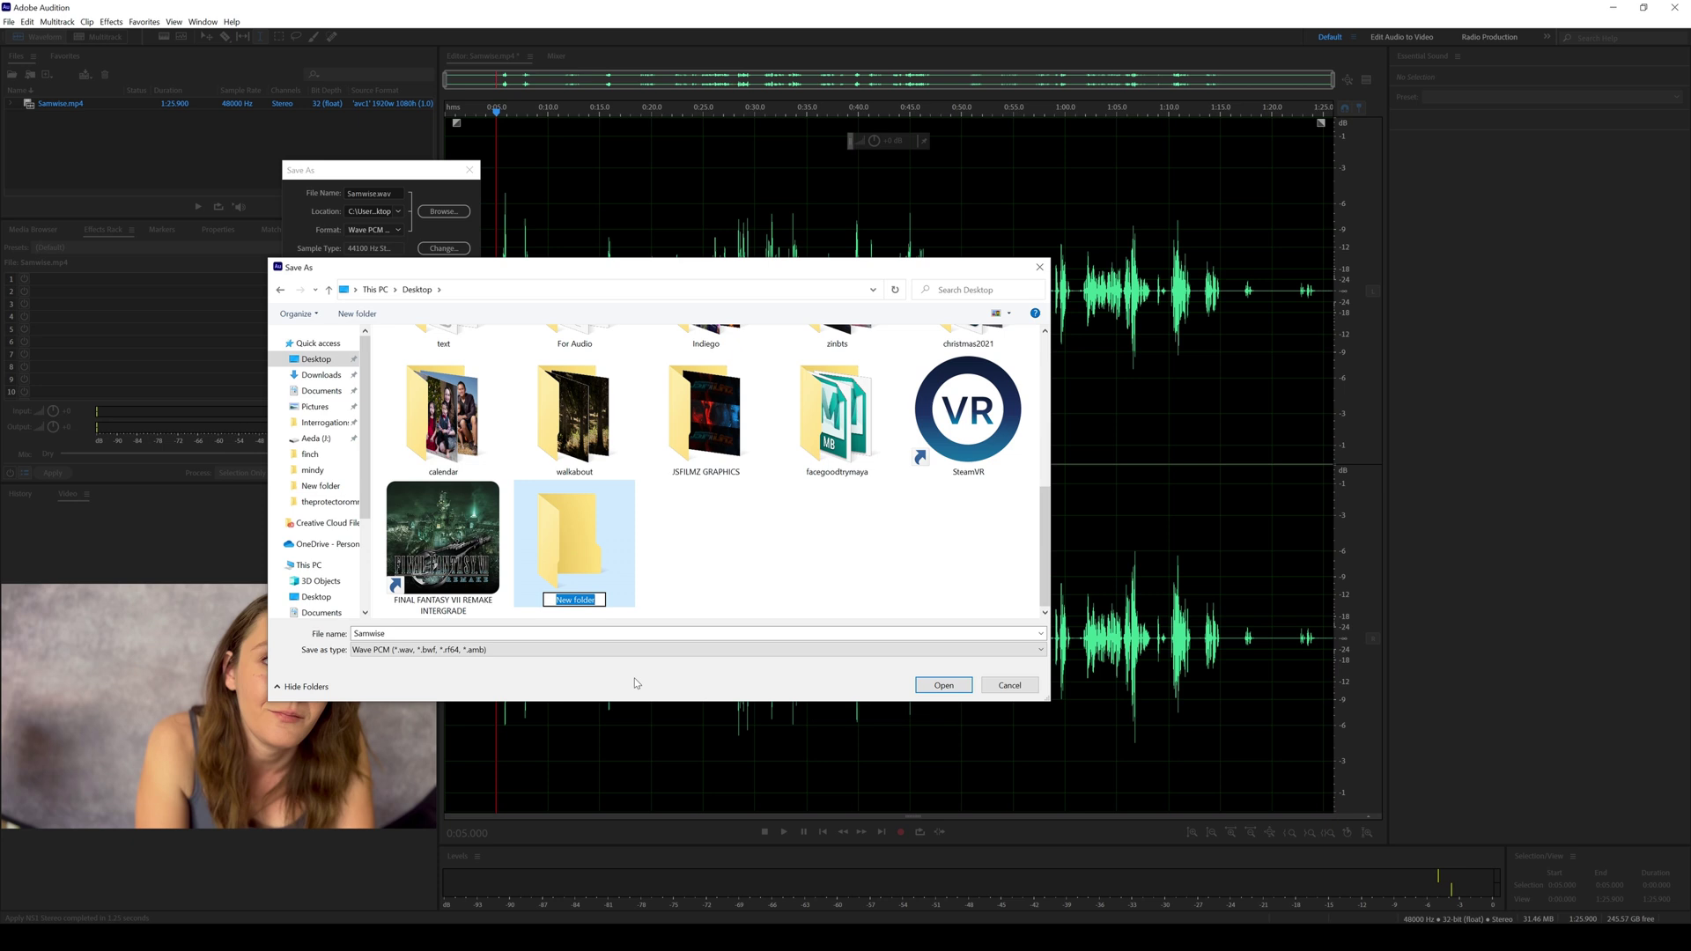
text(a)
text(2fpartdux)
key(Return)
double_click(597, 555)
click(930, 684)
click(394, 364)
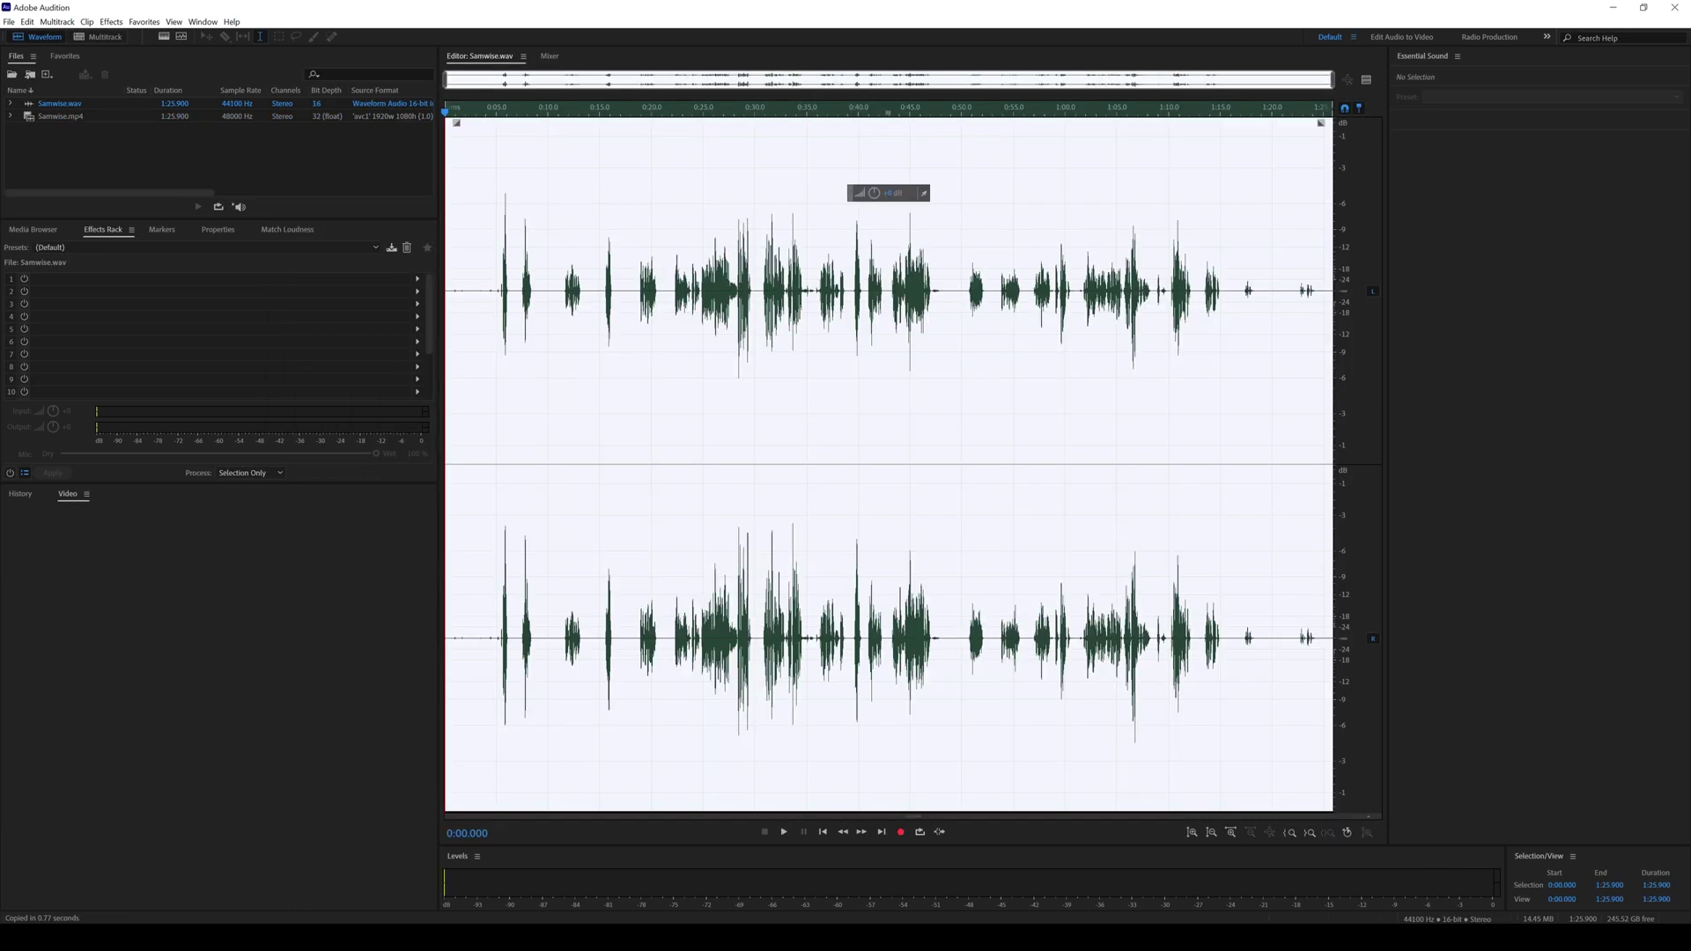
Step: Launch Audio2Face 2021.3.2 from the Launcher Library and review its GPU requirements
click(213, 874)
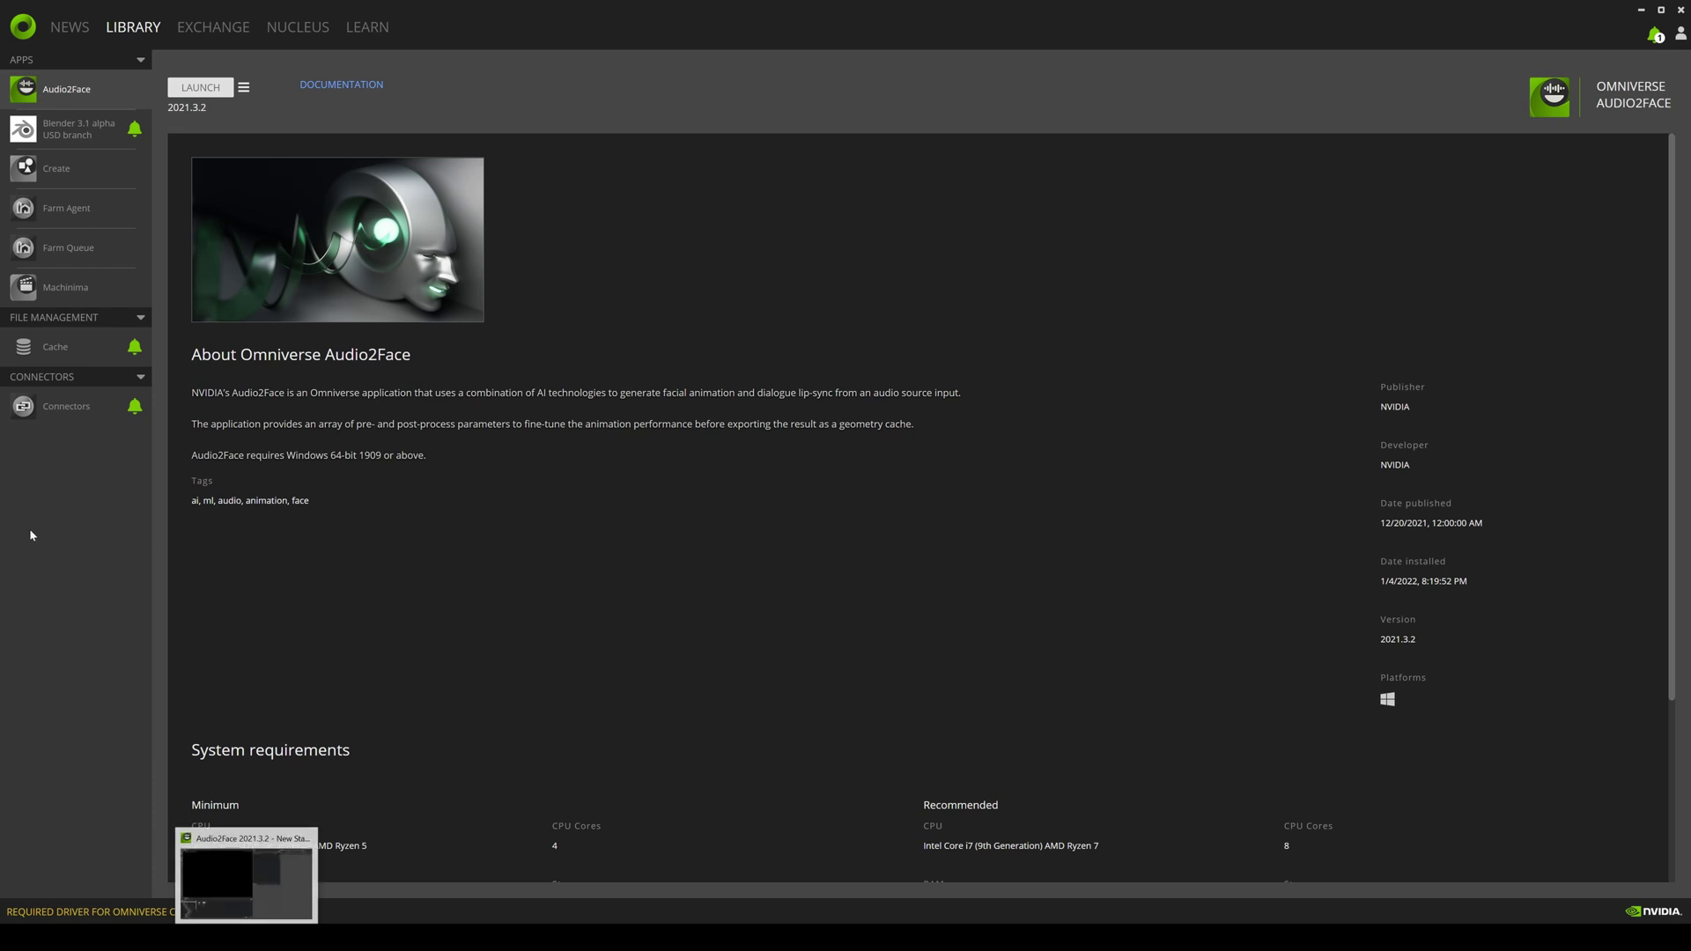
click(72, 404)
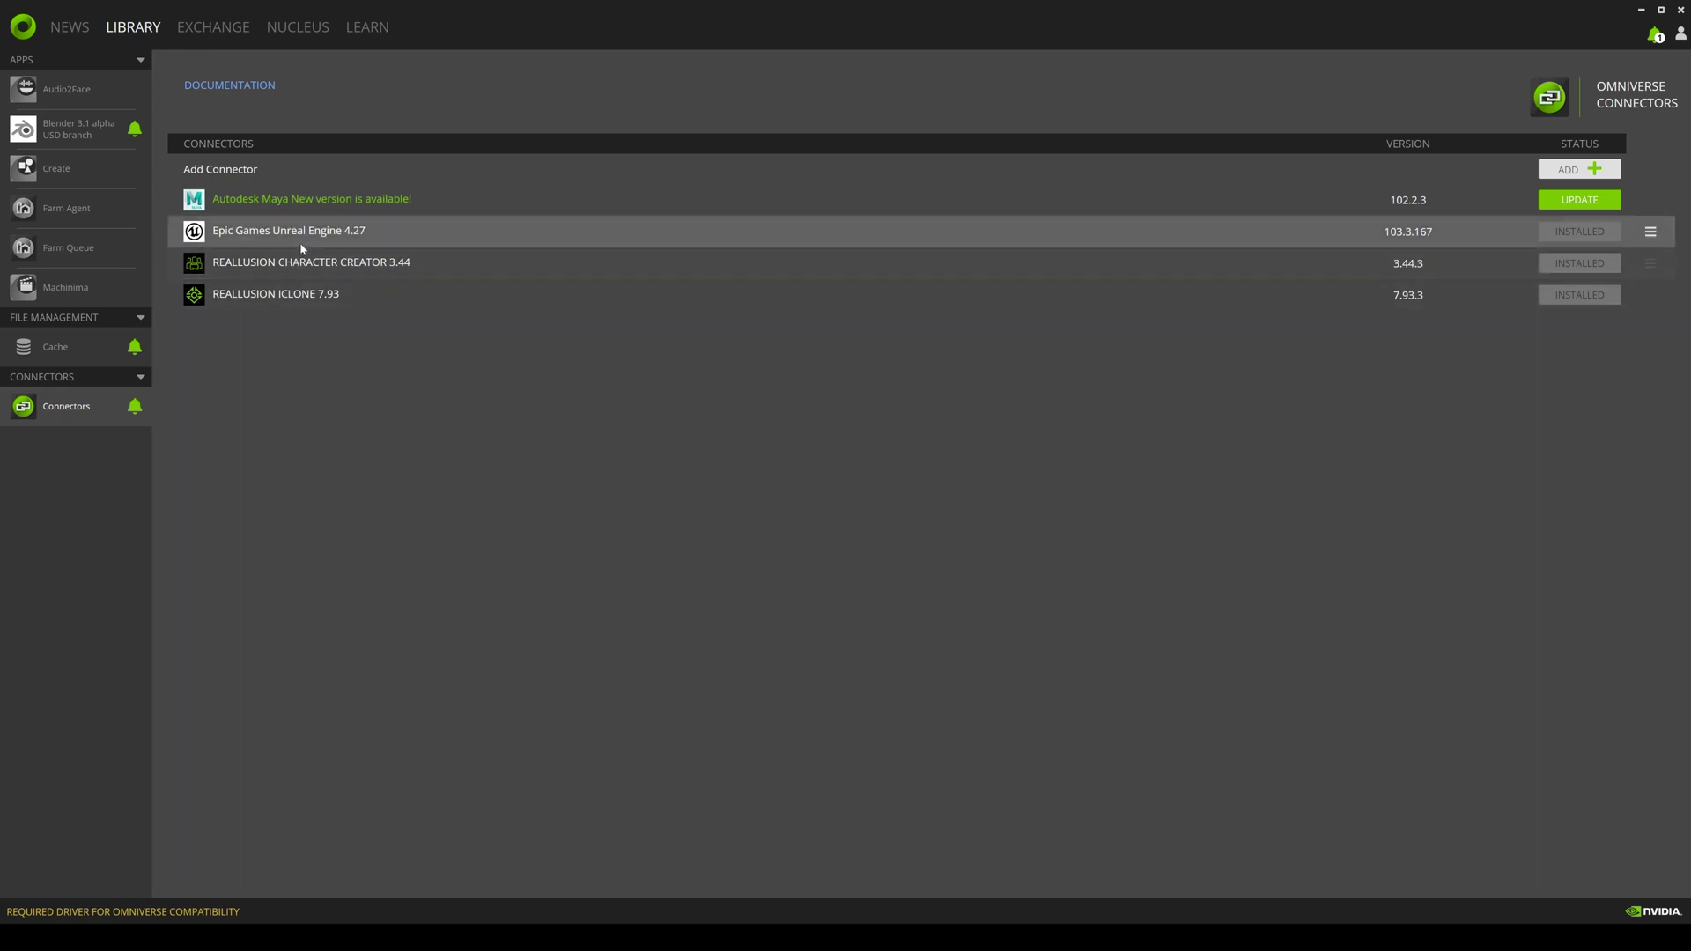
click(95, 89)
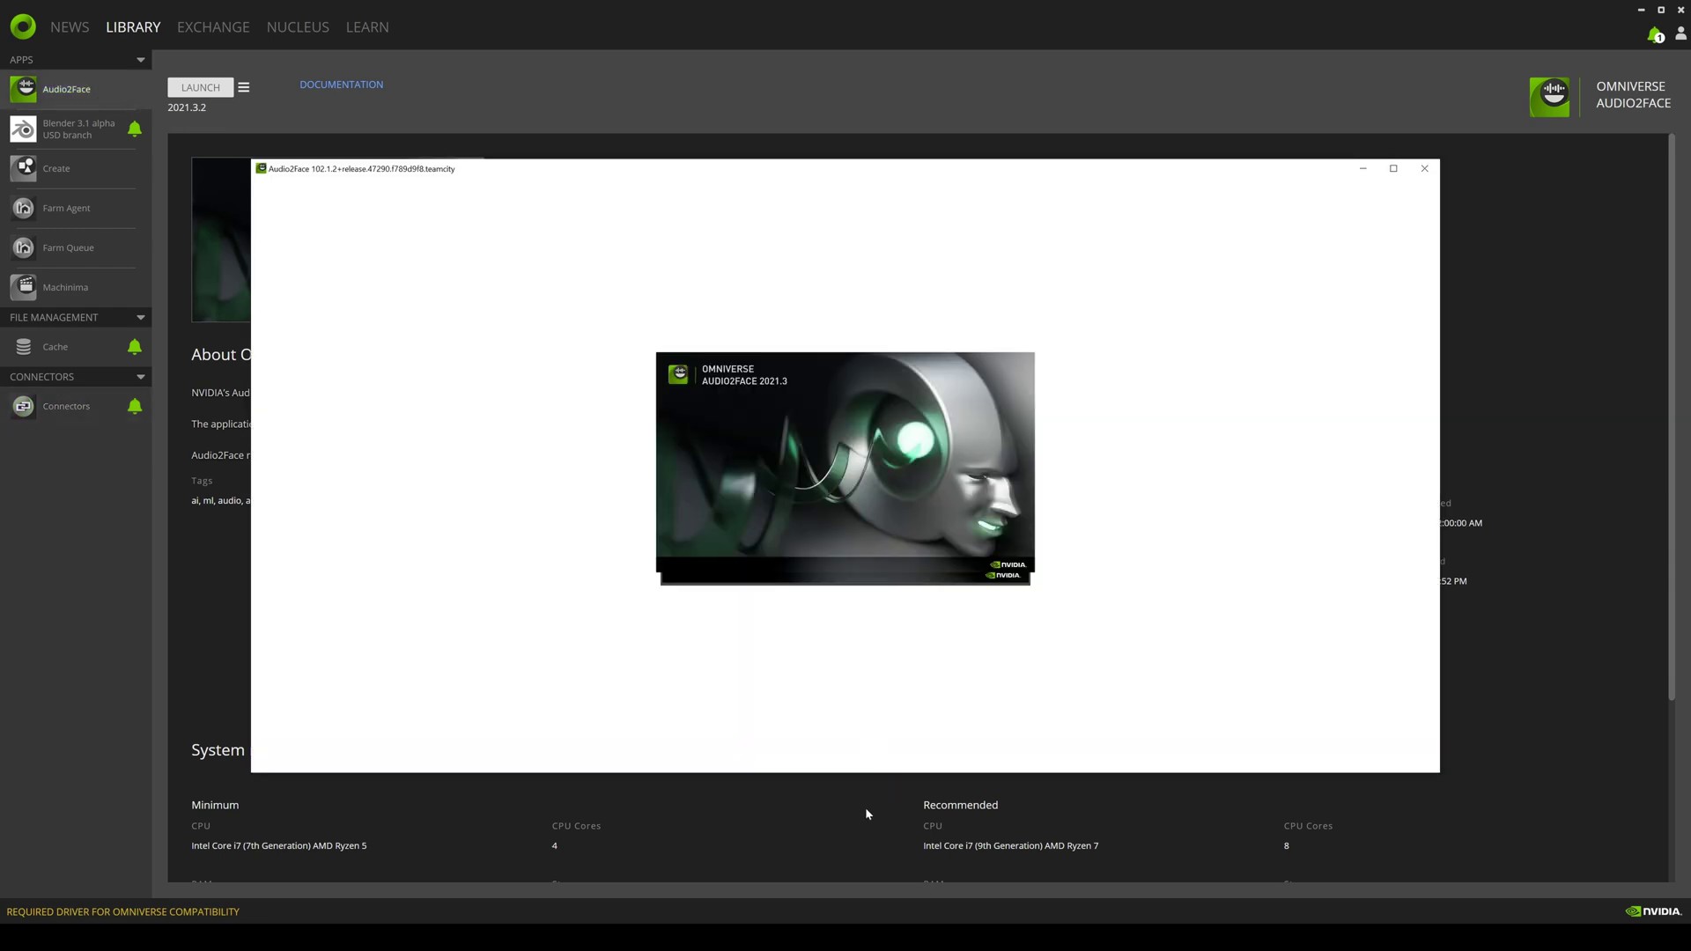
scroll(871, 763, down, 1)
scroll(862, 597, down, 3)
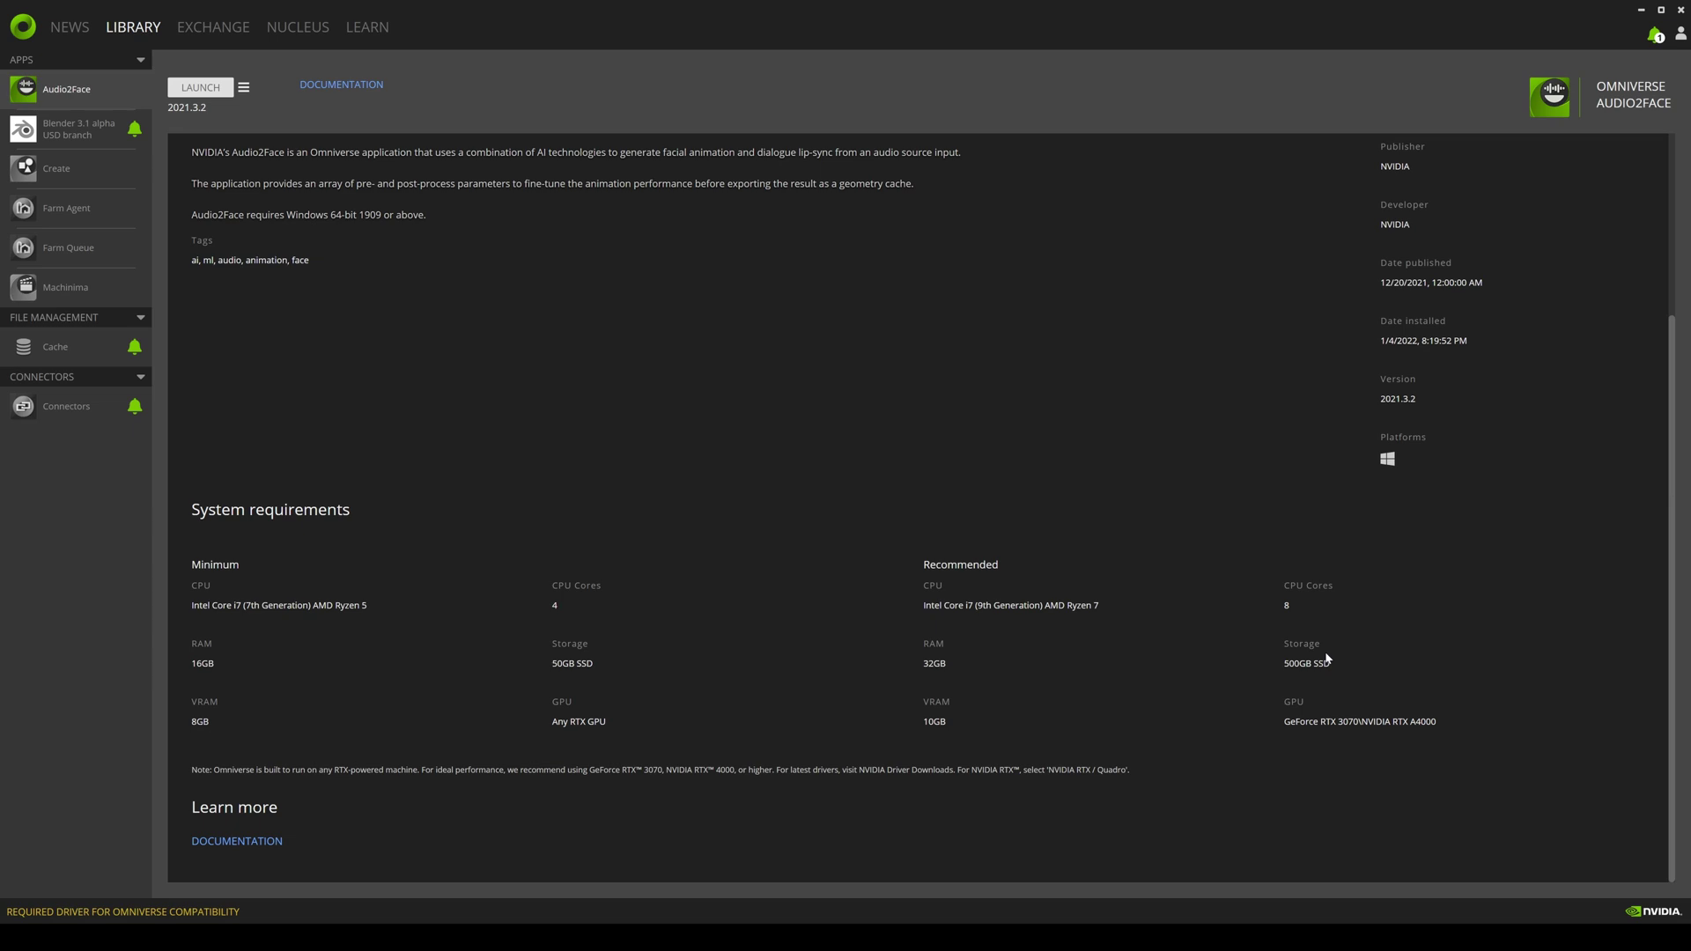
drag(1284, 721, 1437, 722)
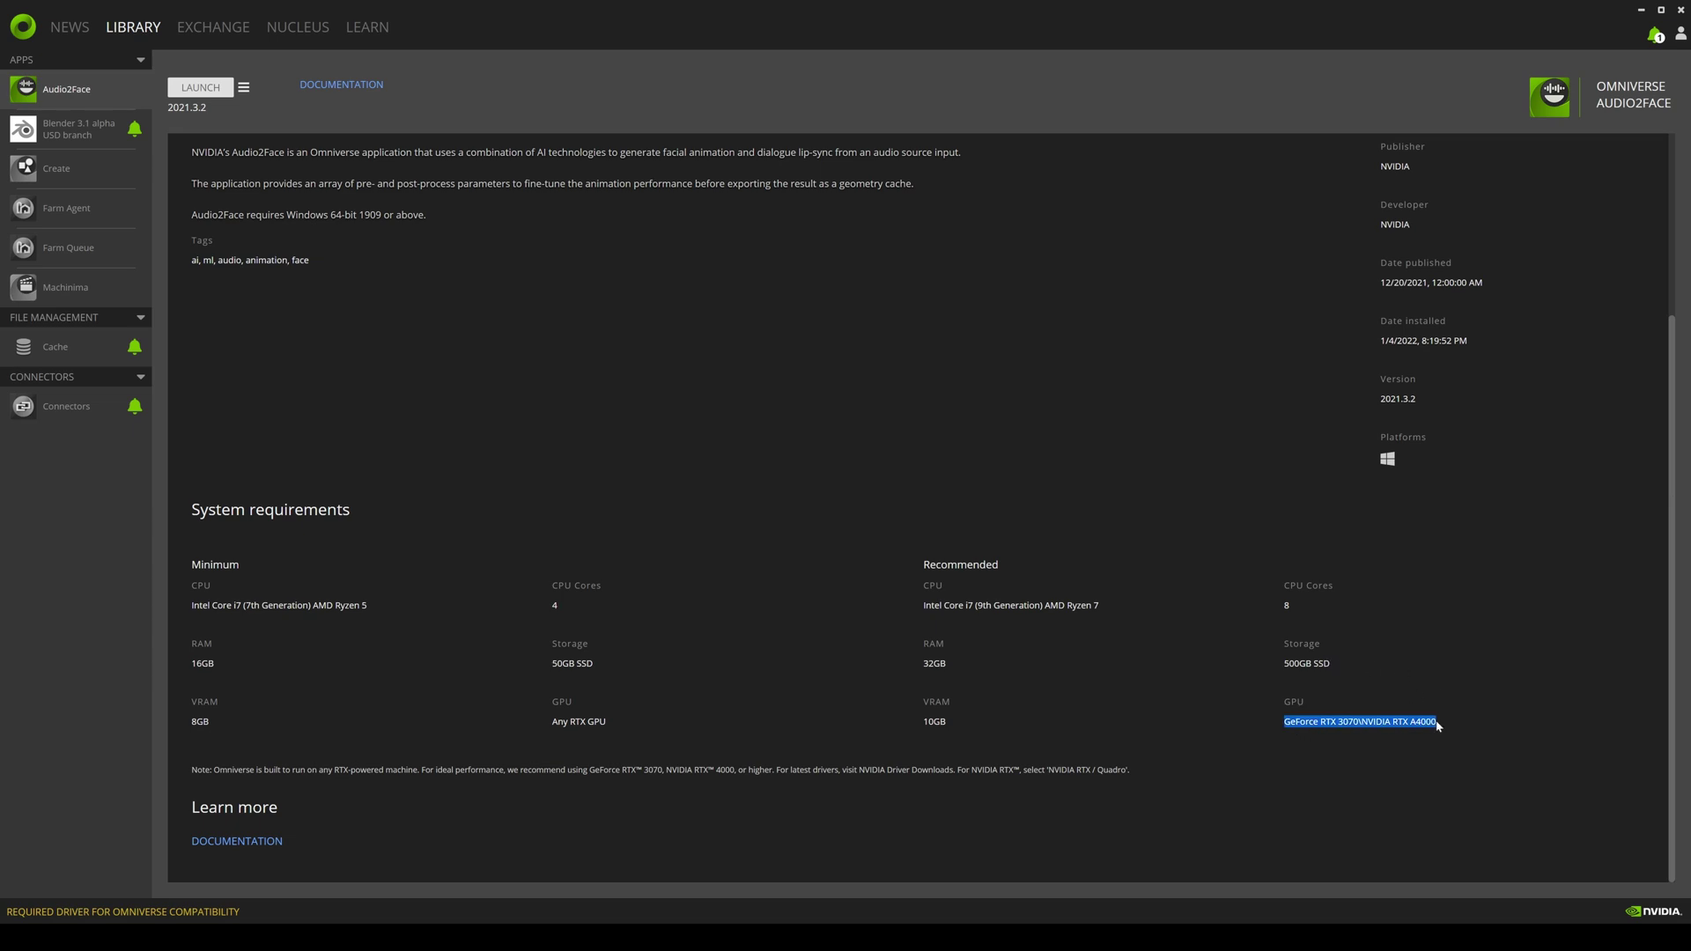
triple_click(552, 725)
click(553, 723)
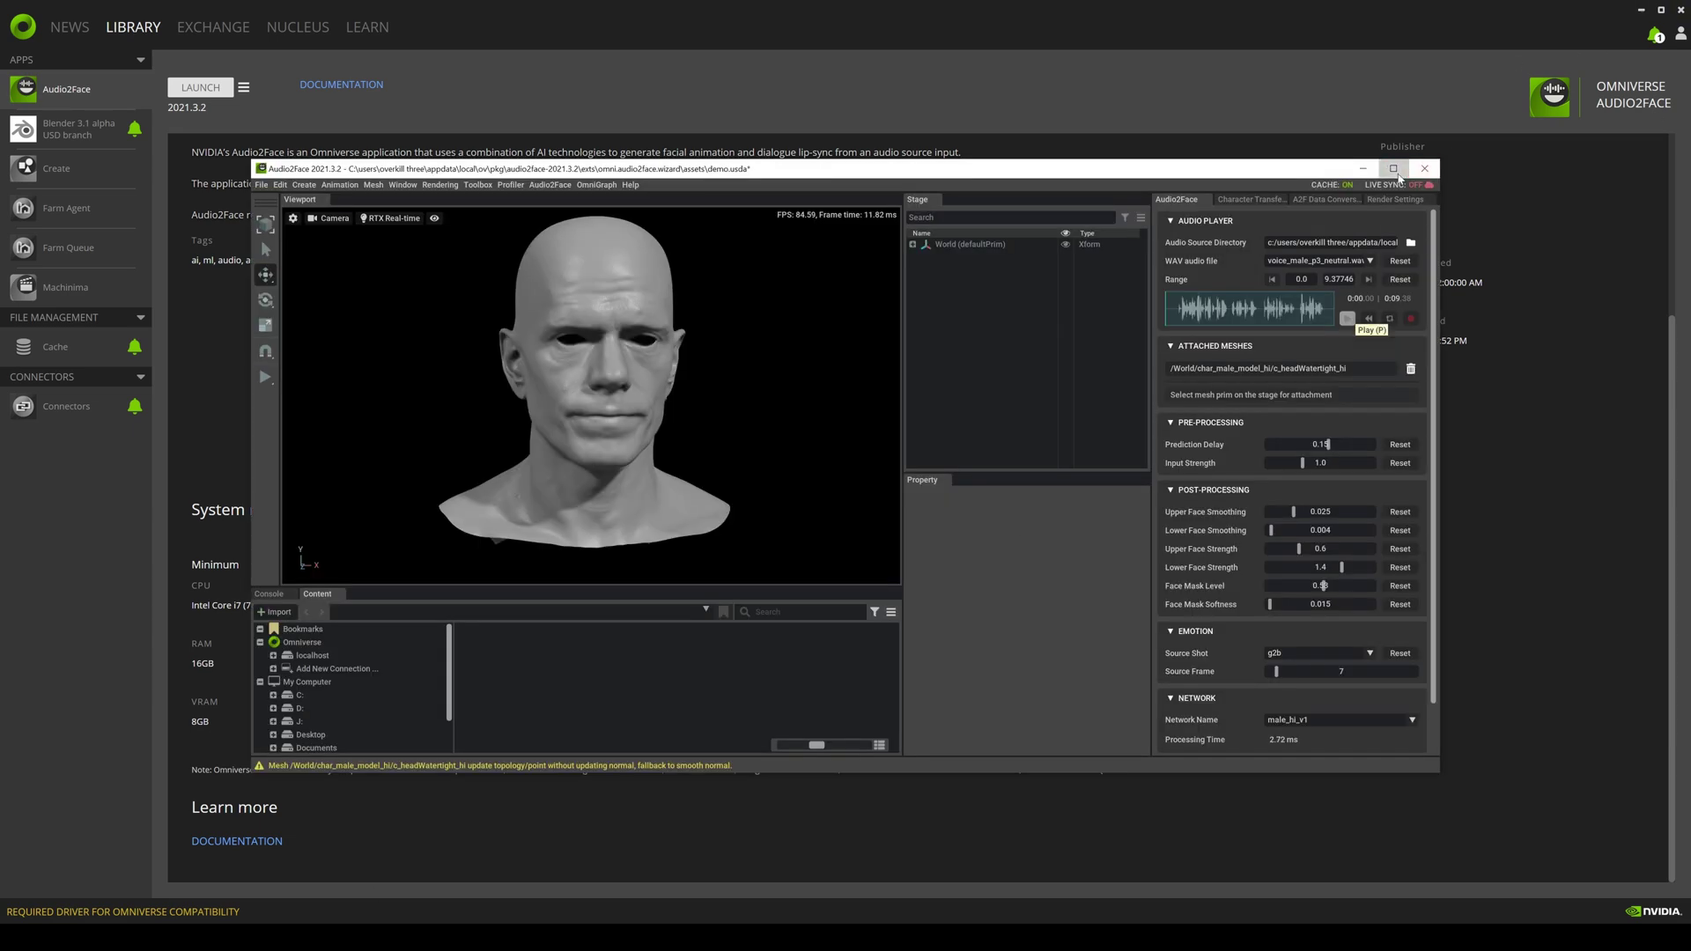
Step: Maximize Audio2Face, play the sample clip, then load Samwise.wav from a2fpartdux
click(1393, 167)
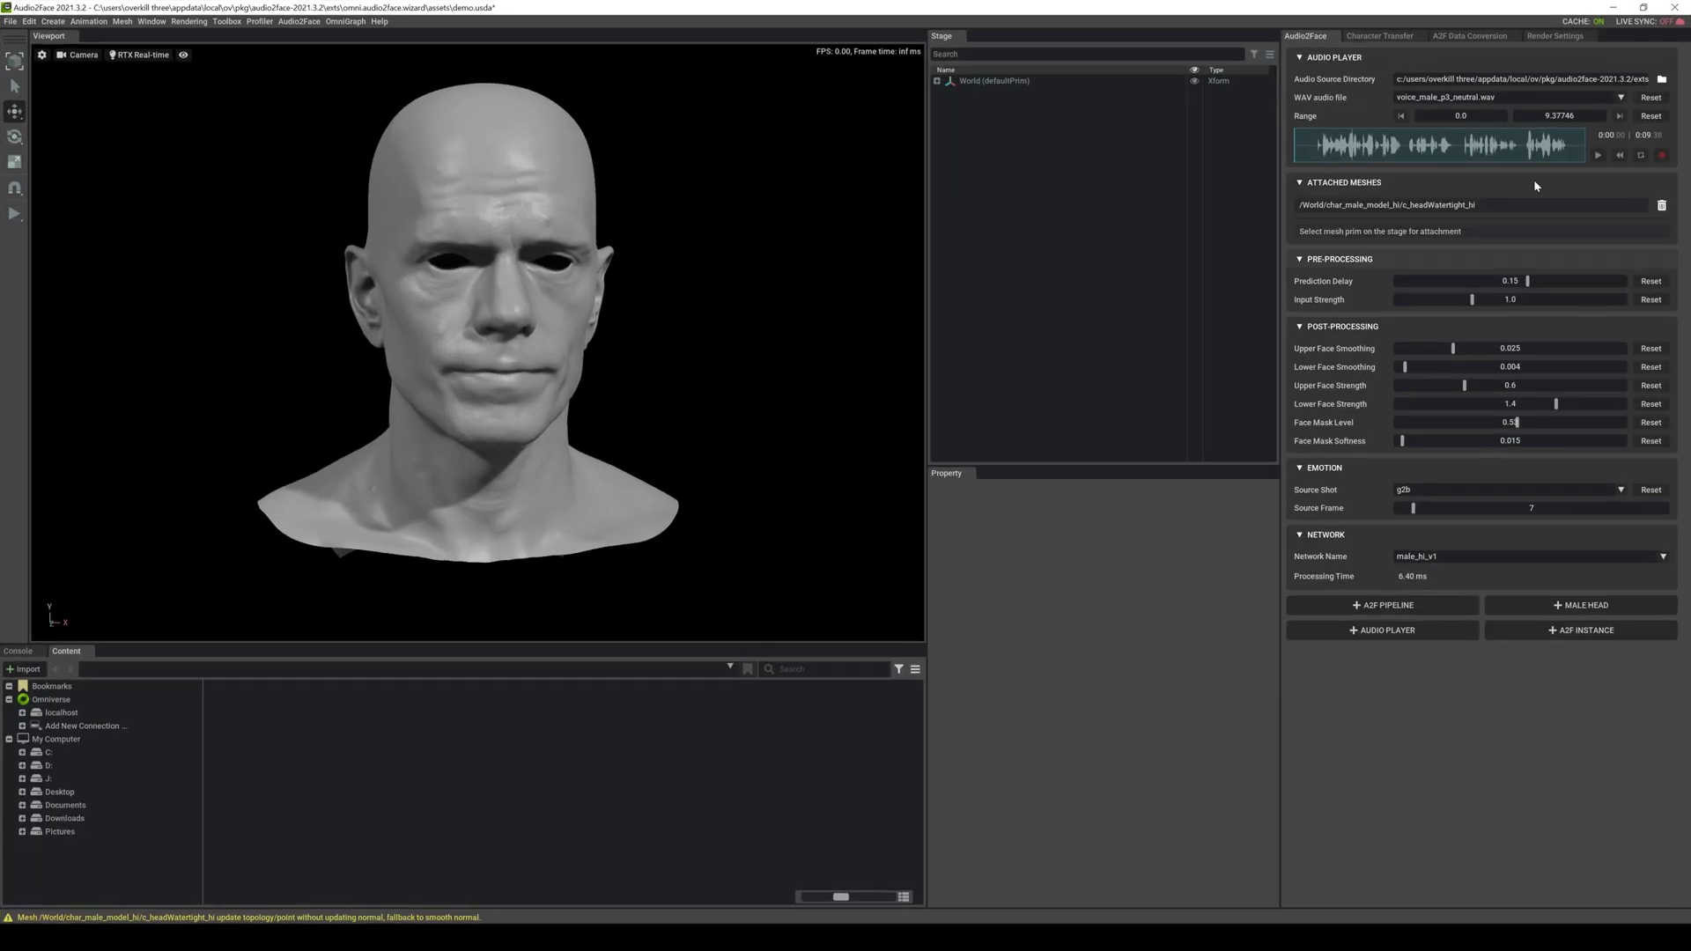
click(1599, 155)
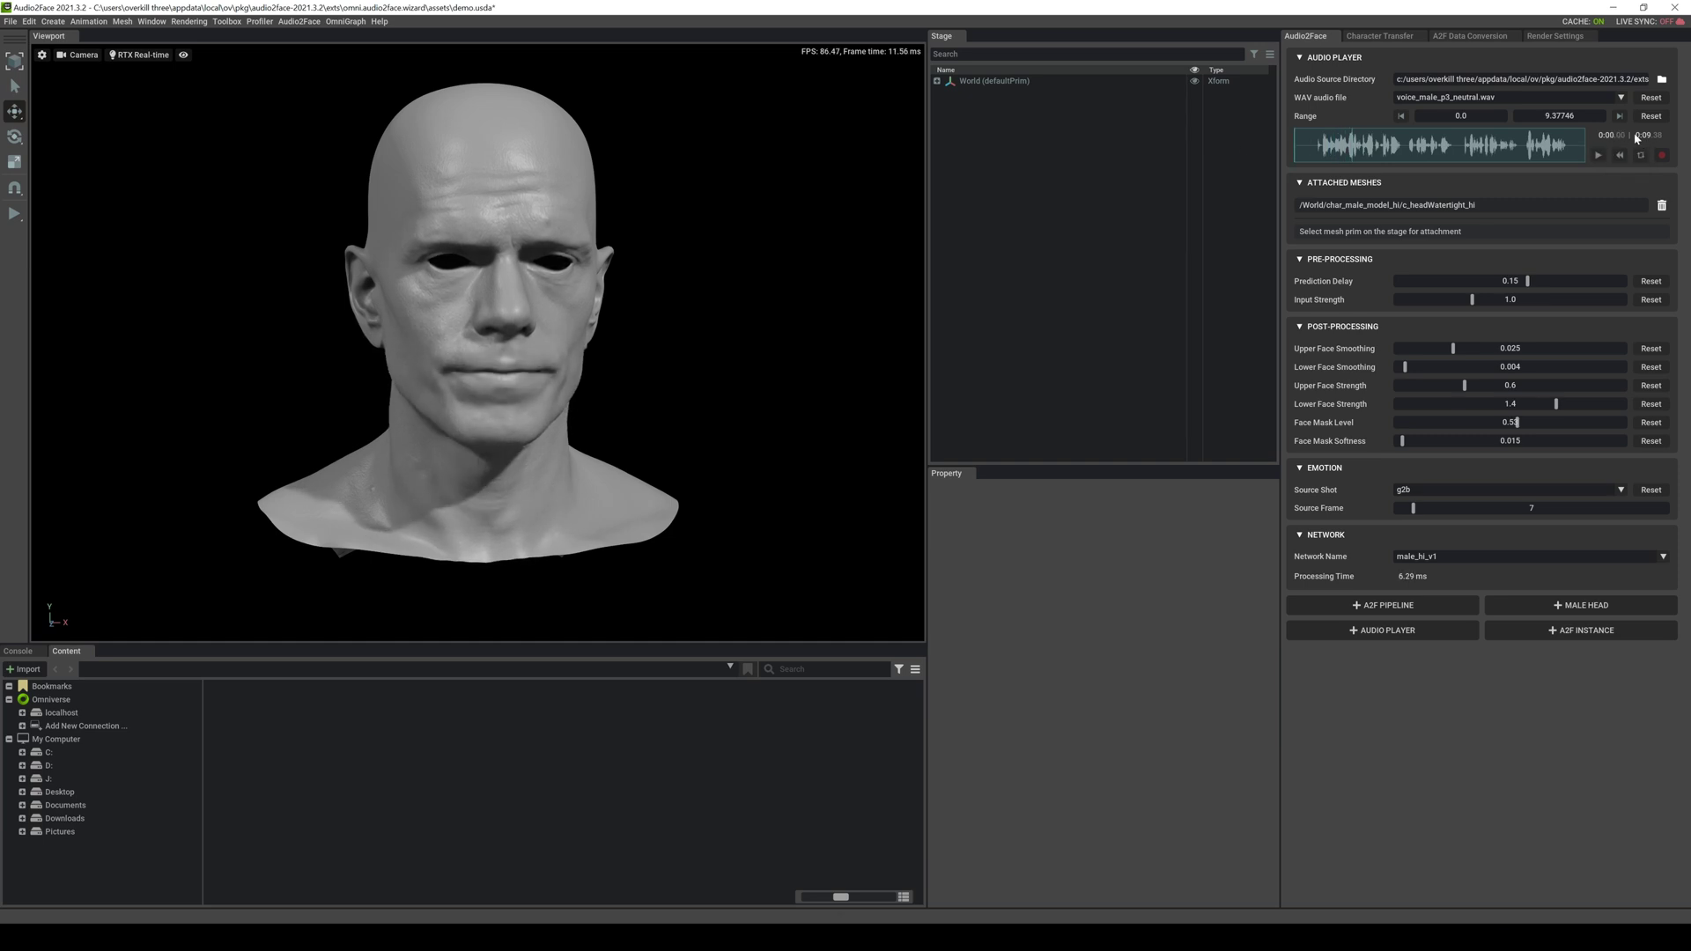
click(1663, 79)
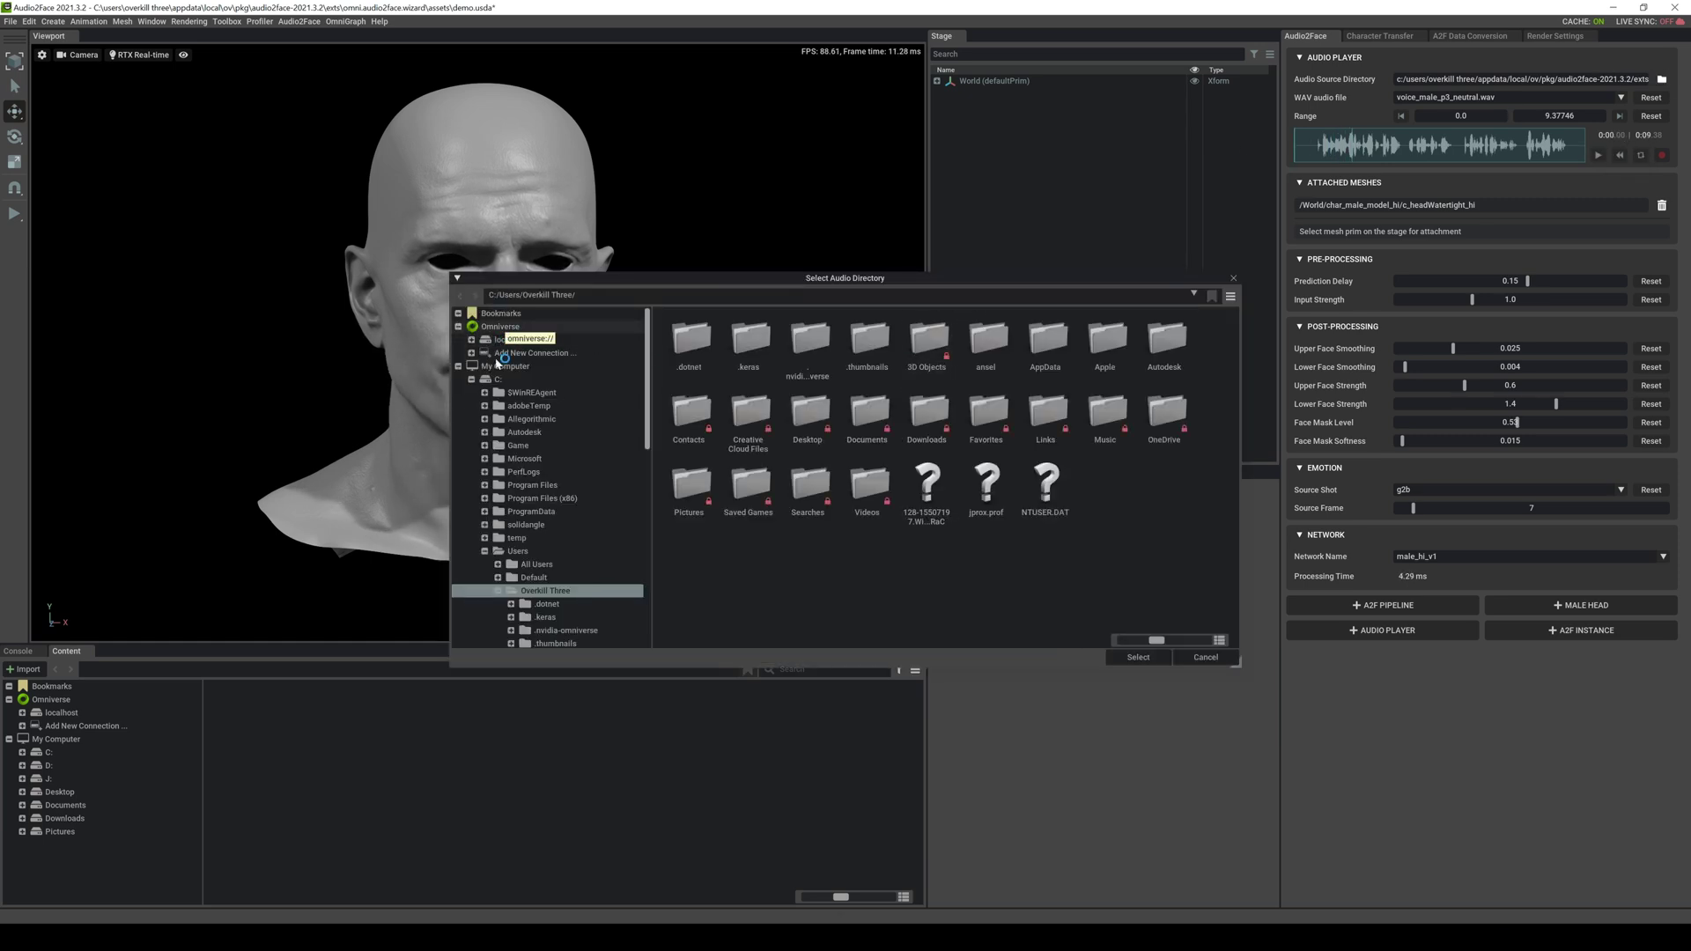
double_click(746, 341)
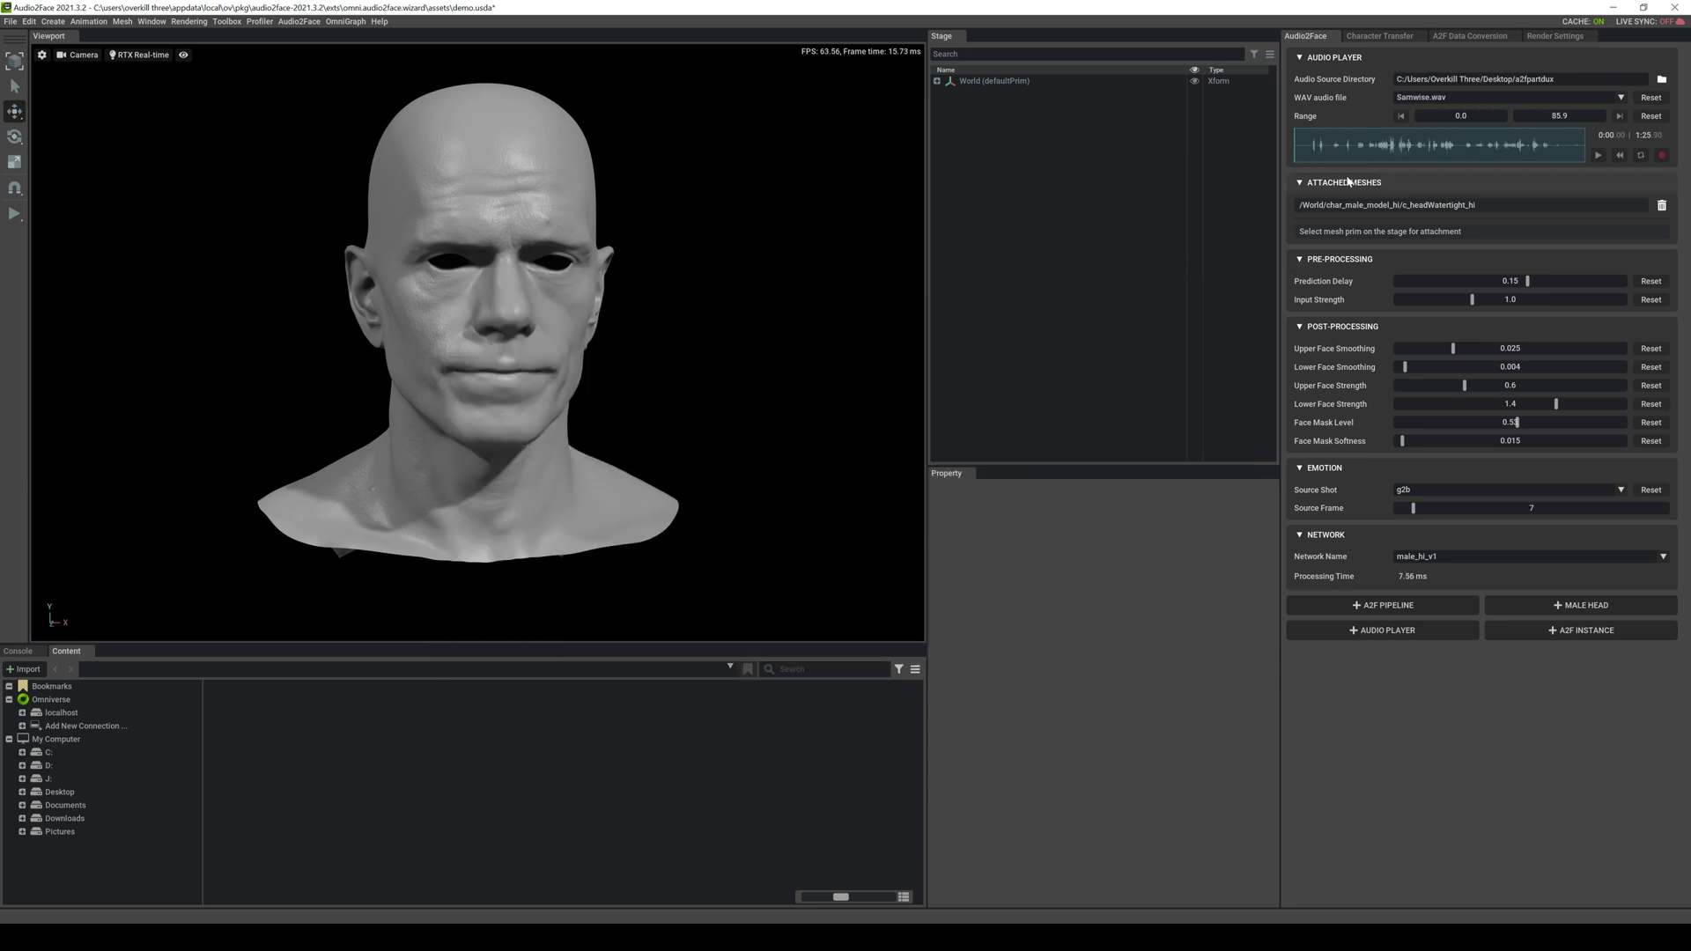
Step: Play and scrub Samwise.wav, then slightly raise Lower Face Smoothing
click(1600, 156)
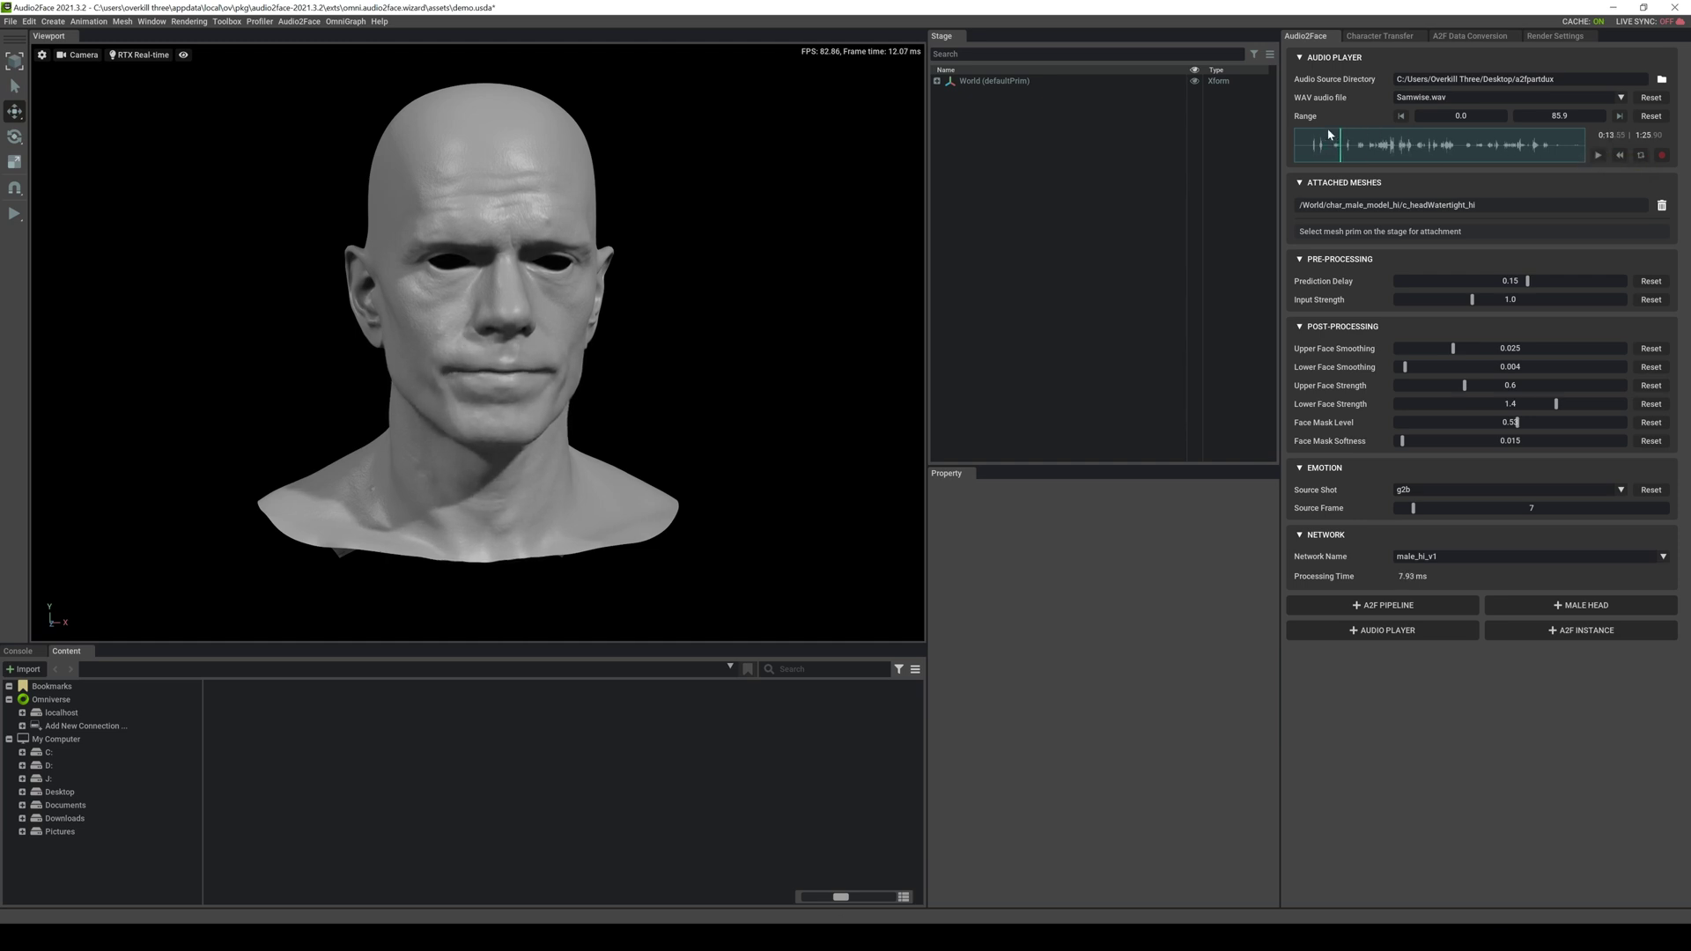
click(1354, 149)
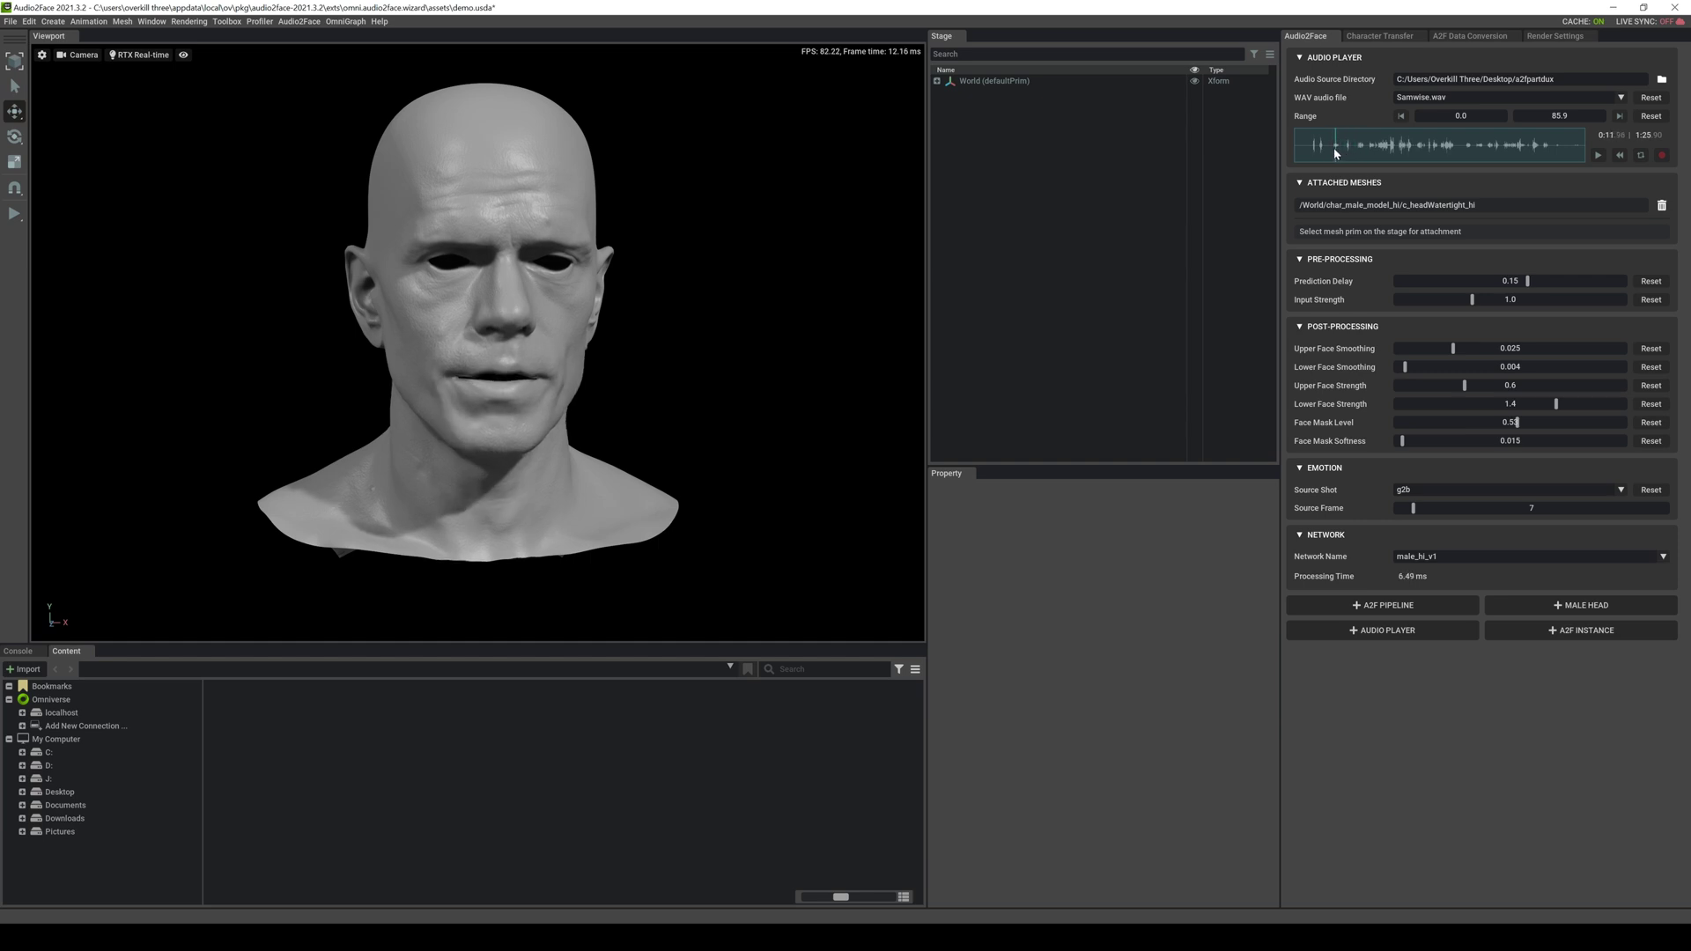
click(1307, 144)
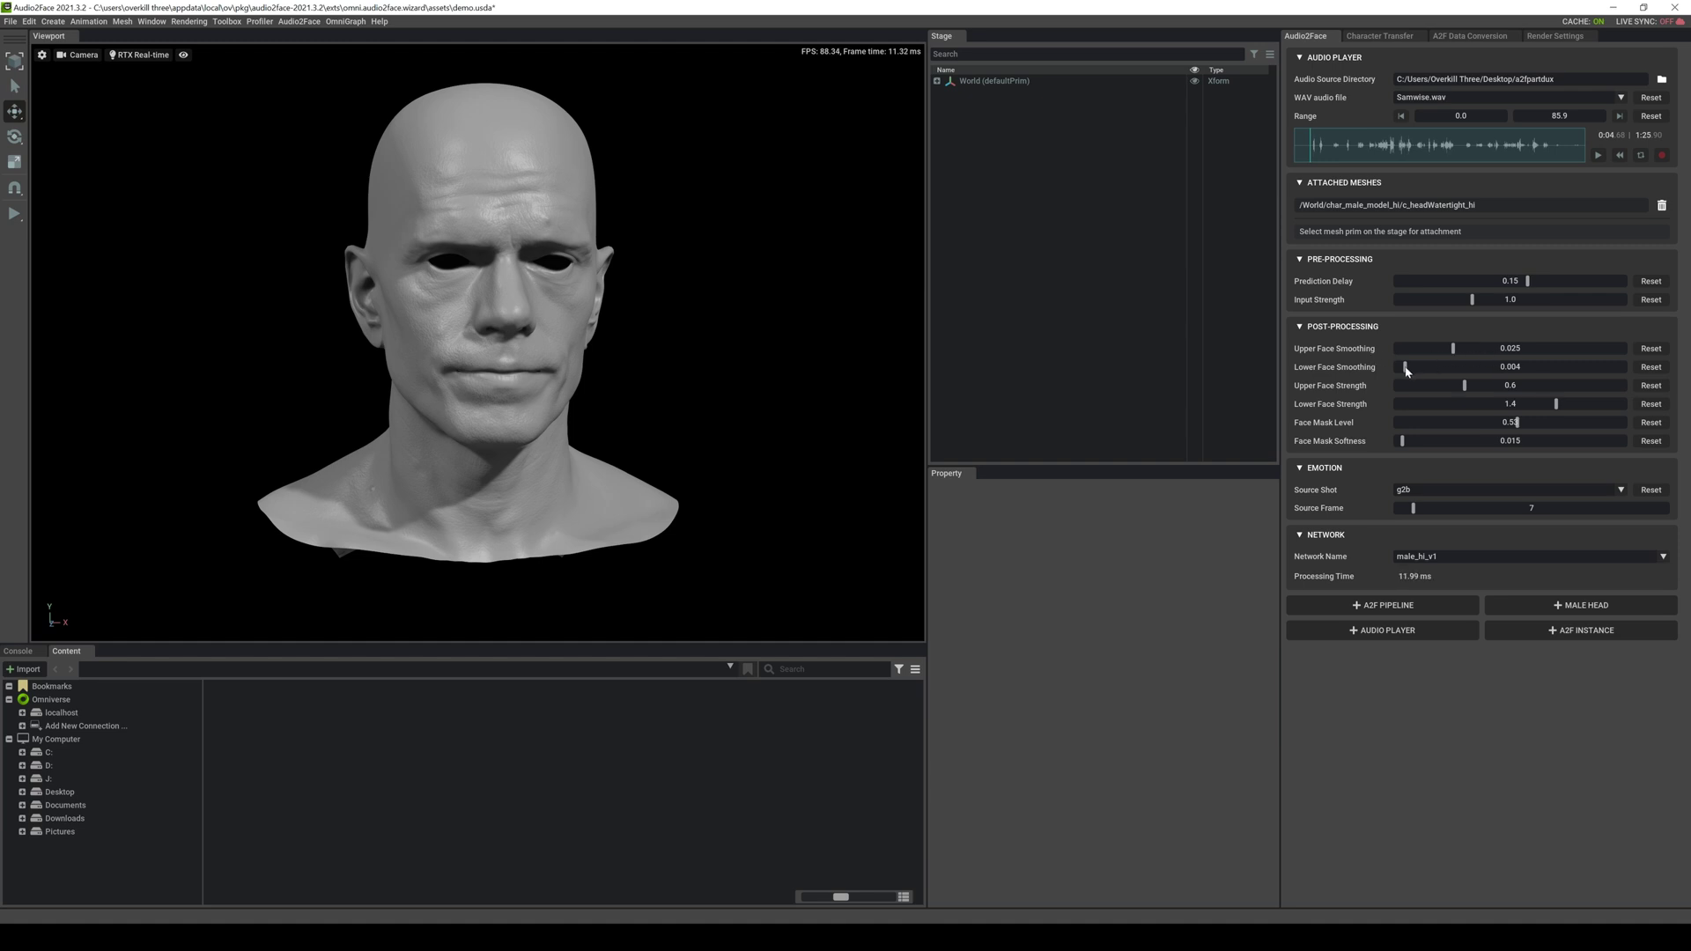
drag(1406, 367, 1405, 370)
Step: Drag male_bs_46.usd from localhost NVIDIA/Assets/Audio2Face/Samples/blendshape_solve into the viewport and select it
click(66, 713)
double_click(301, 713)
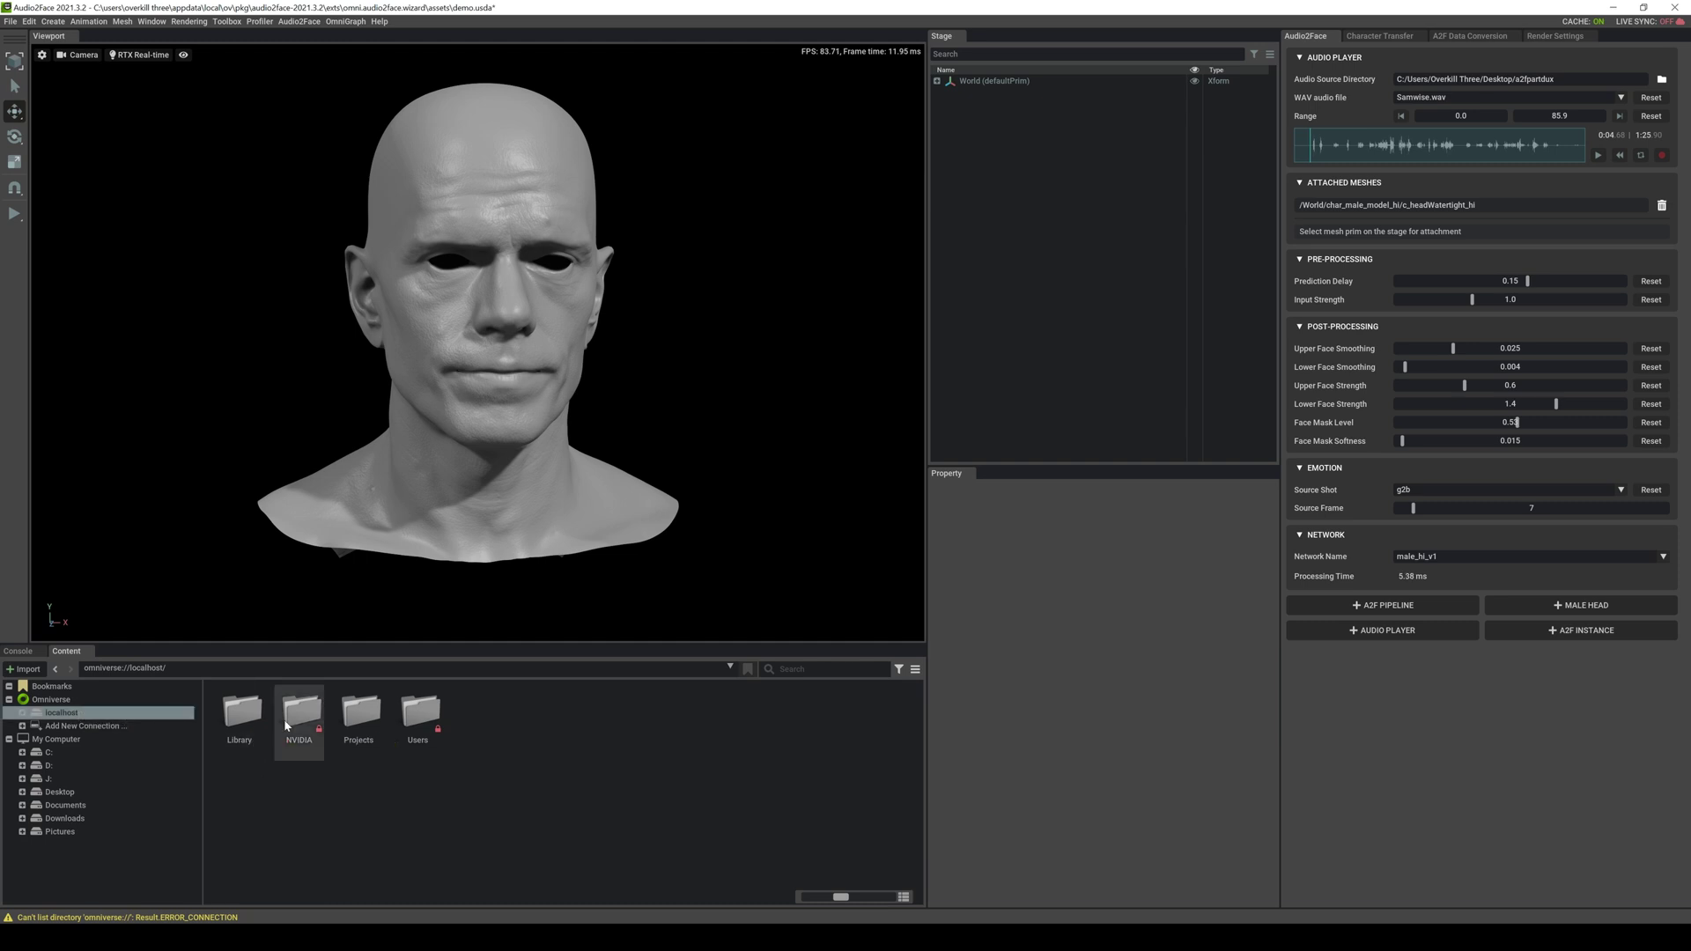
click(240, 713)
double_click(240, 721)
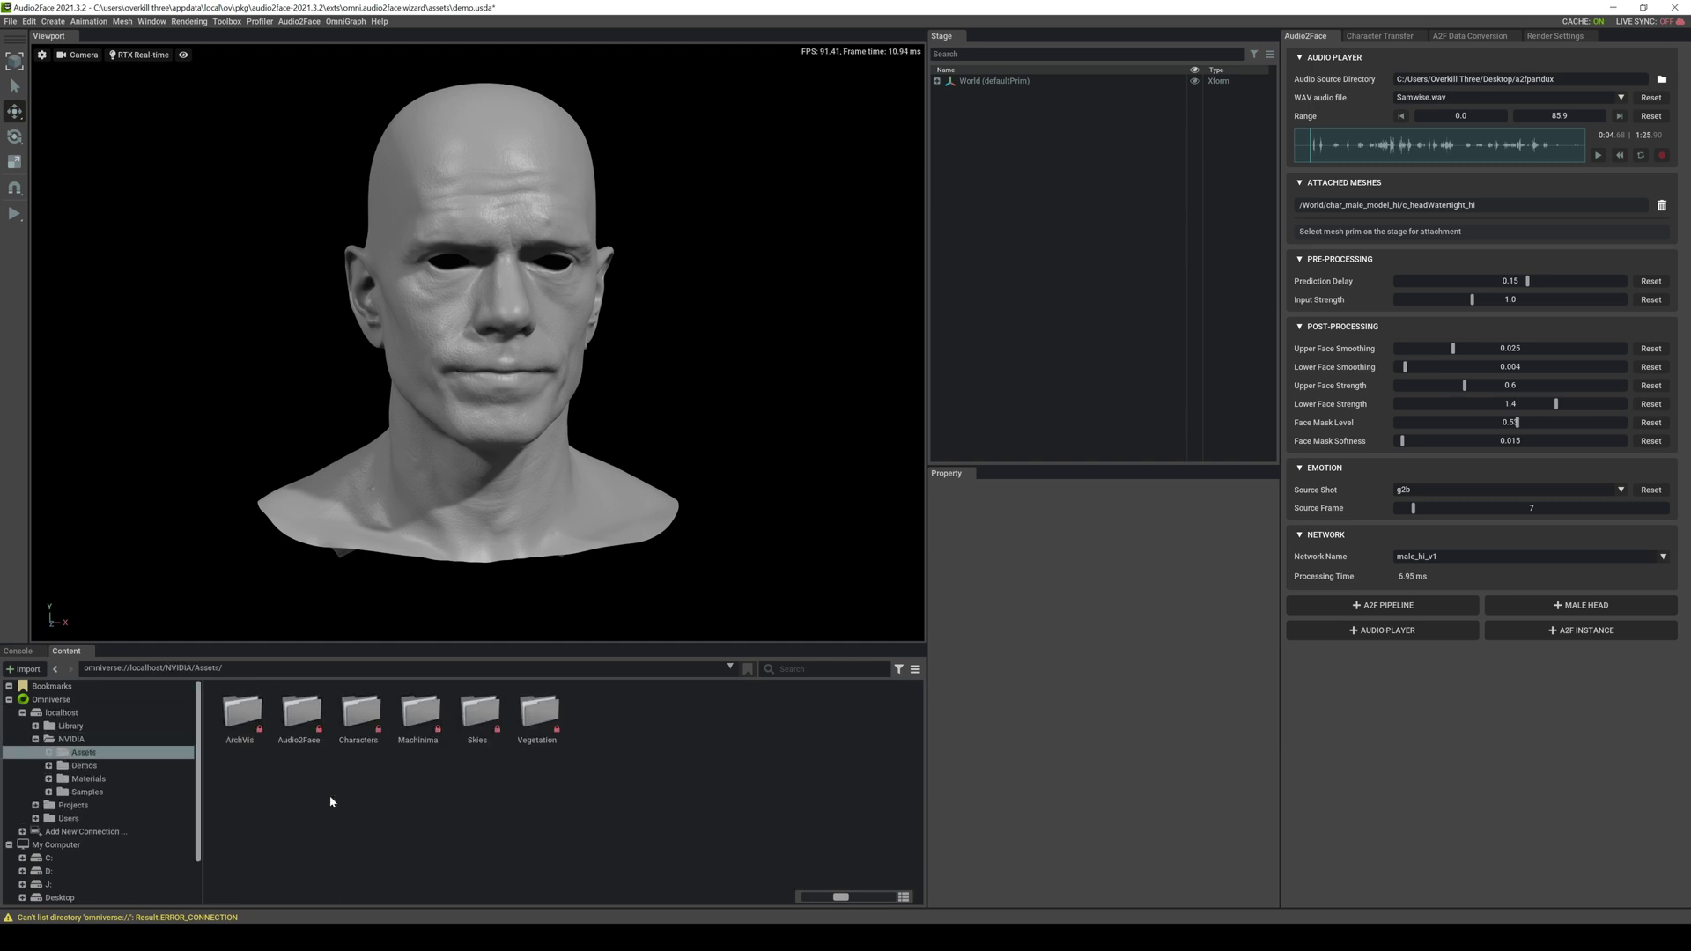
click(299, 720)
double_click(295, 723)
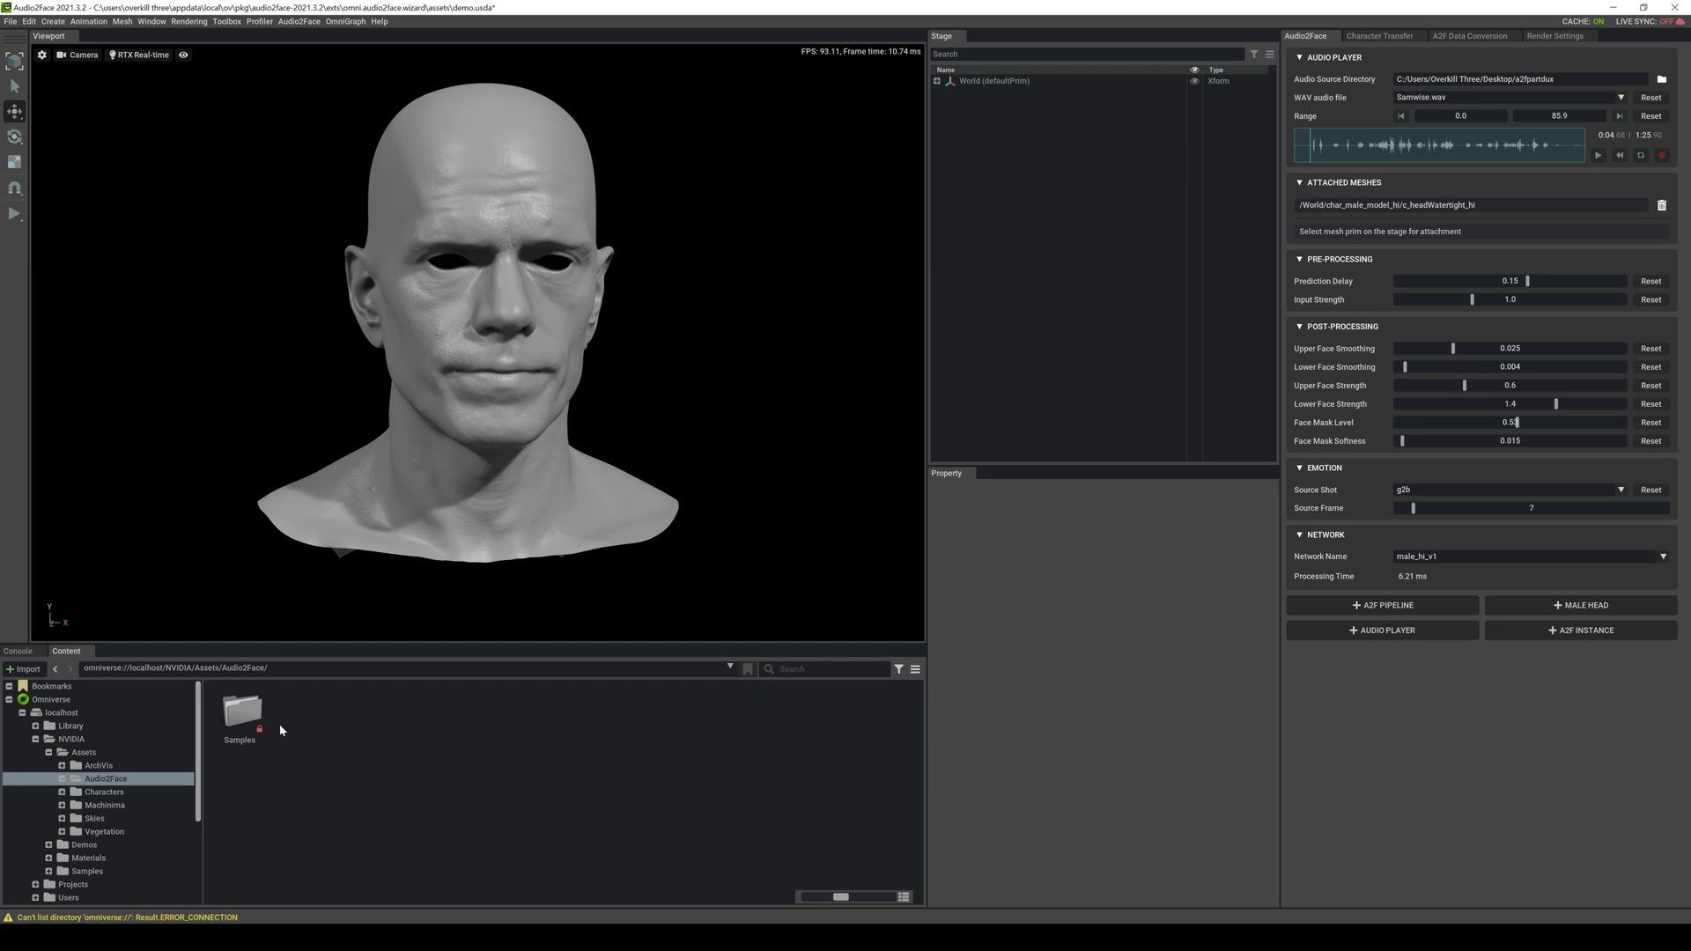
double_click(240, 713)
click(299, 713)
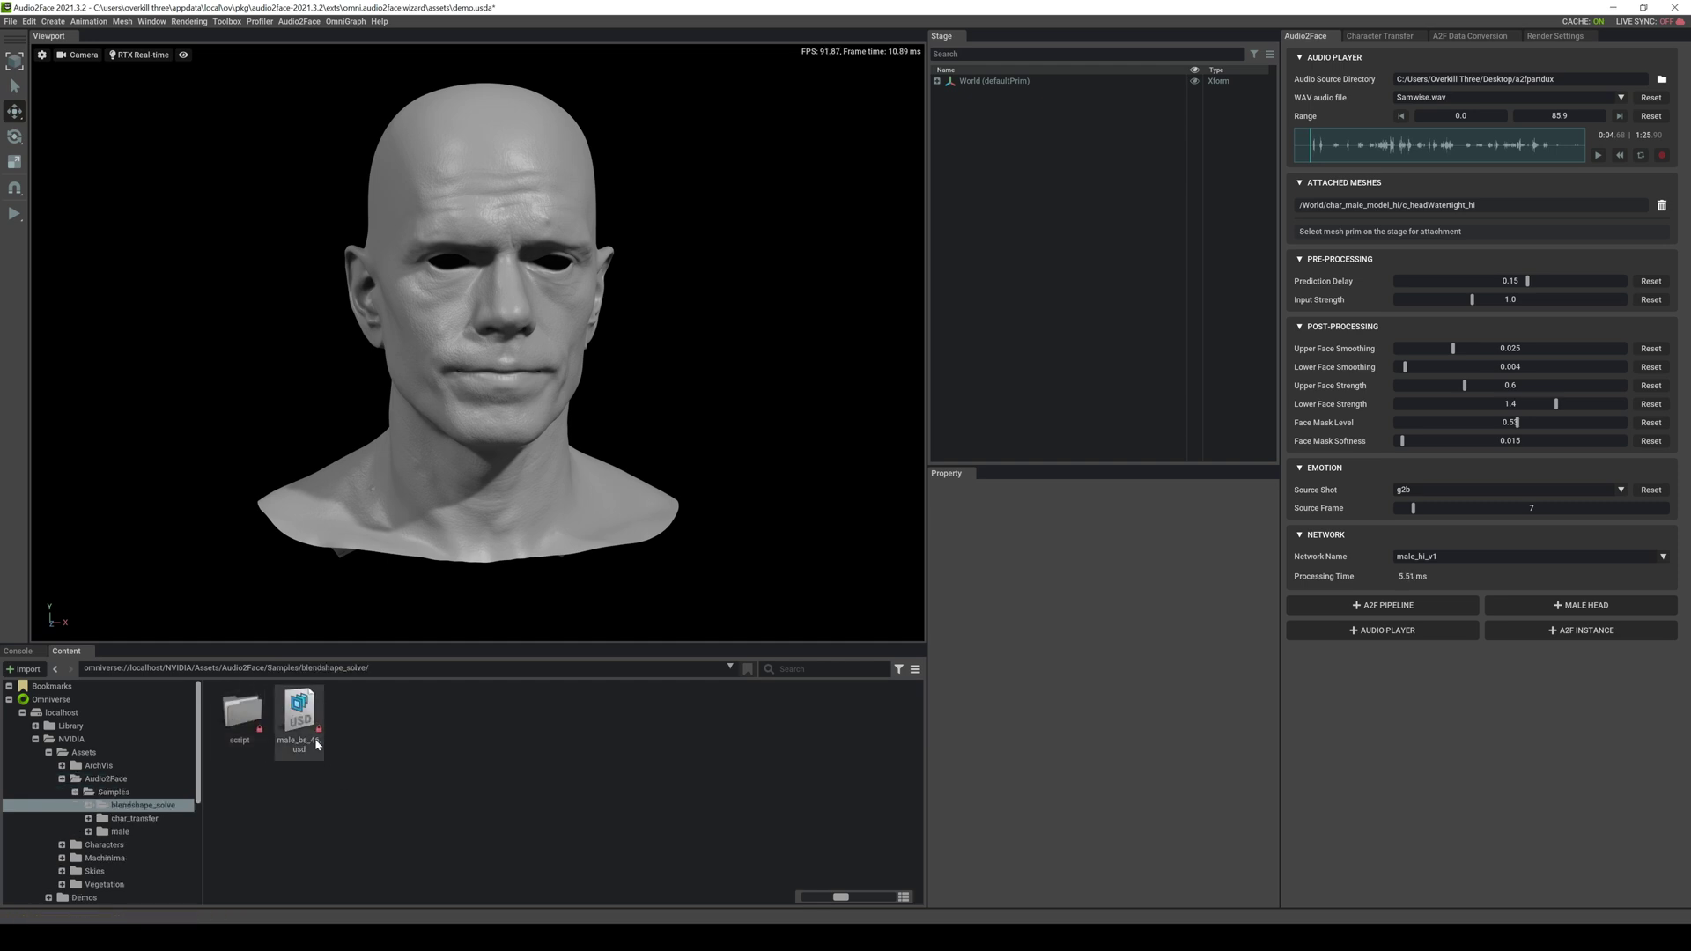
drag(301, 719, 867, 282)
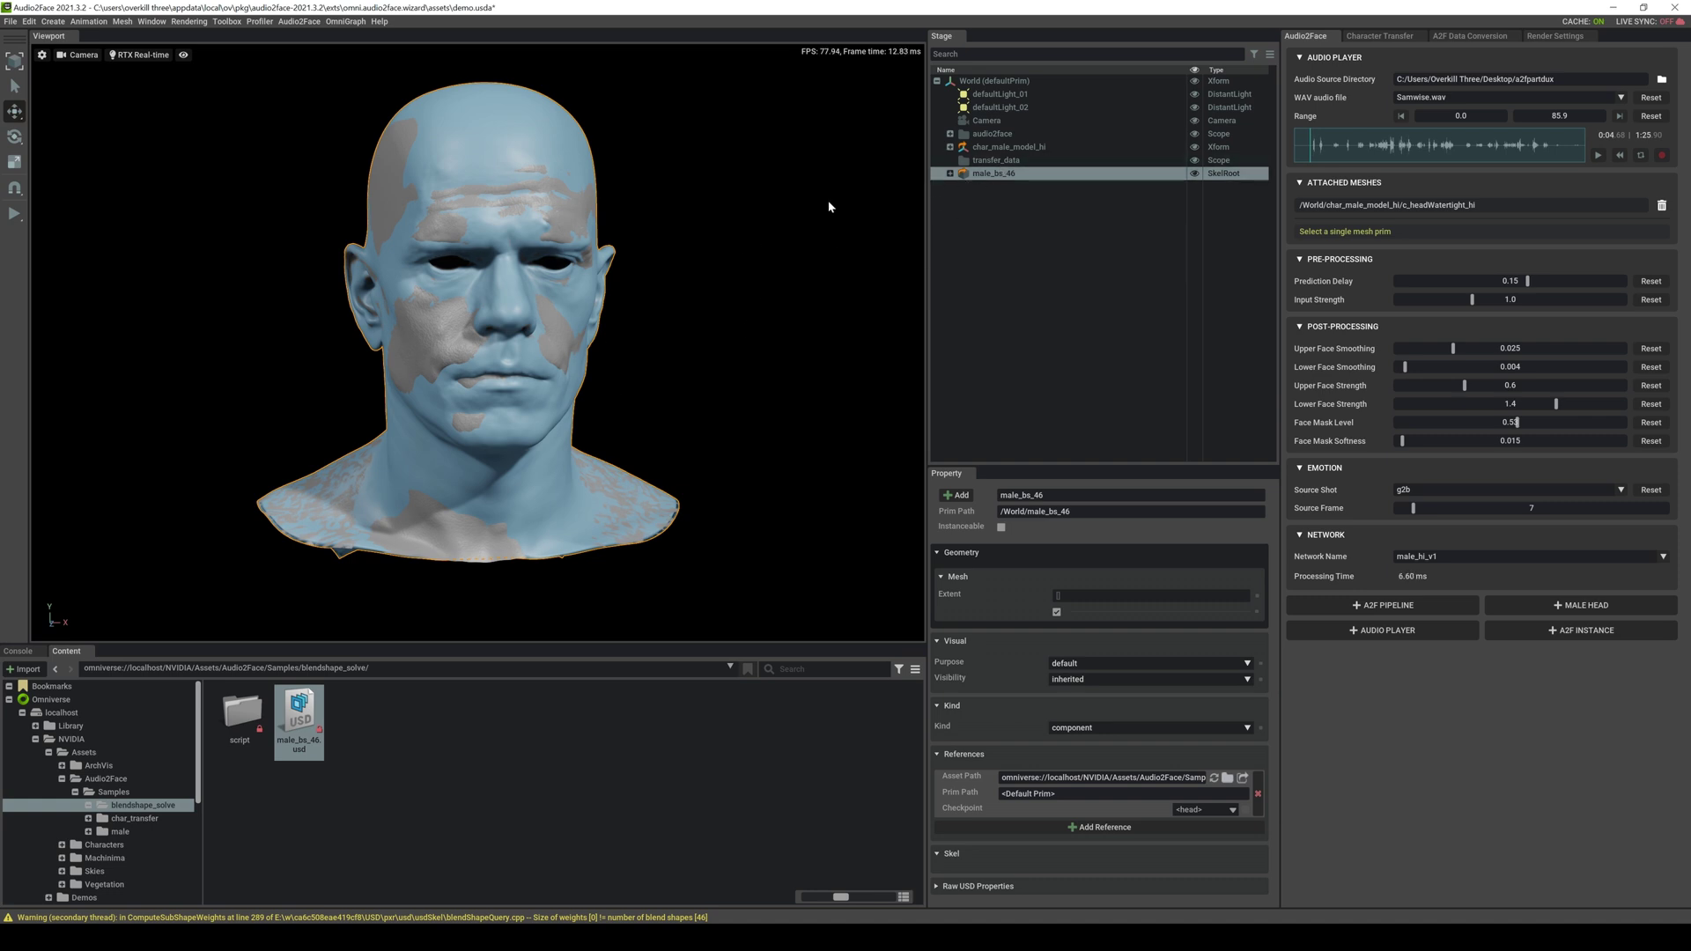
click(989, 425)
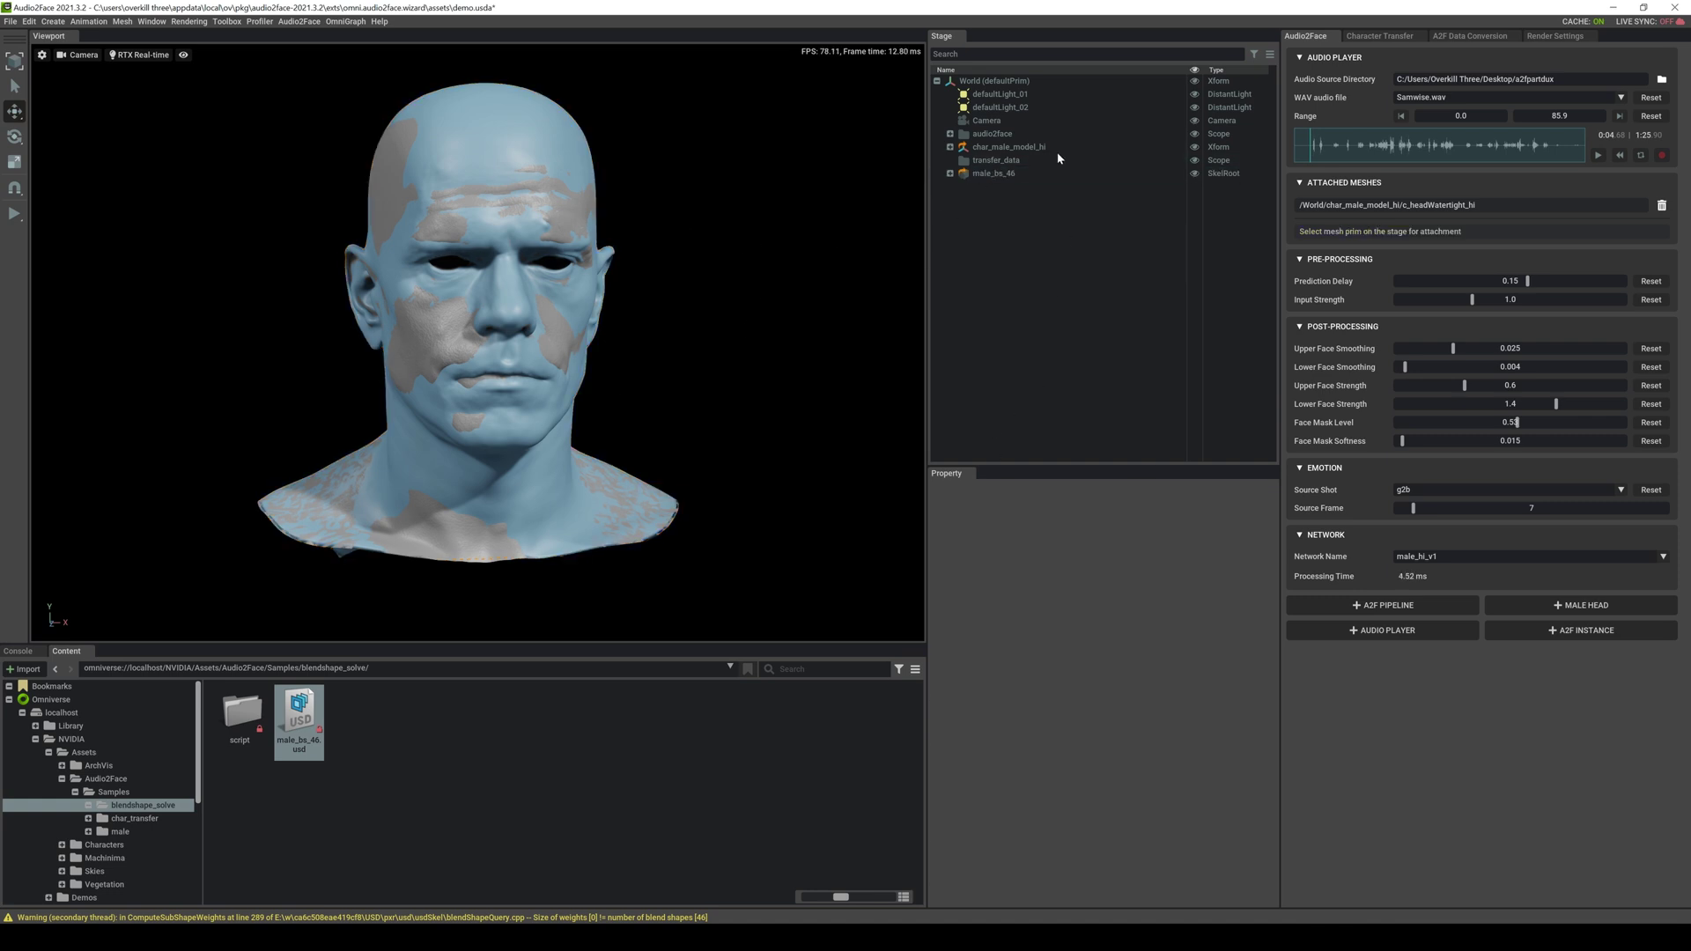
click(995, 175)
Step: Set char_male_model_hi Translate X to 31.0 and frame both heads in view
click(543, 165)
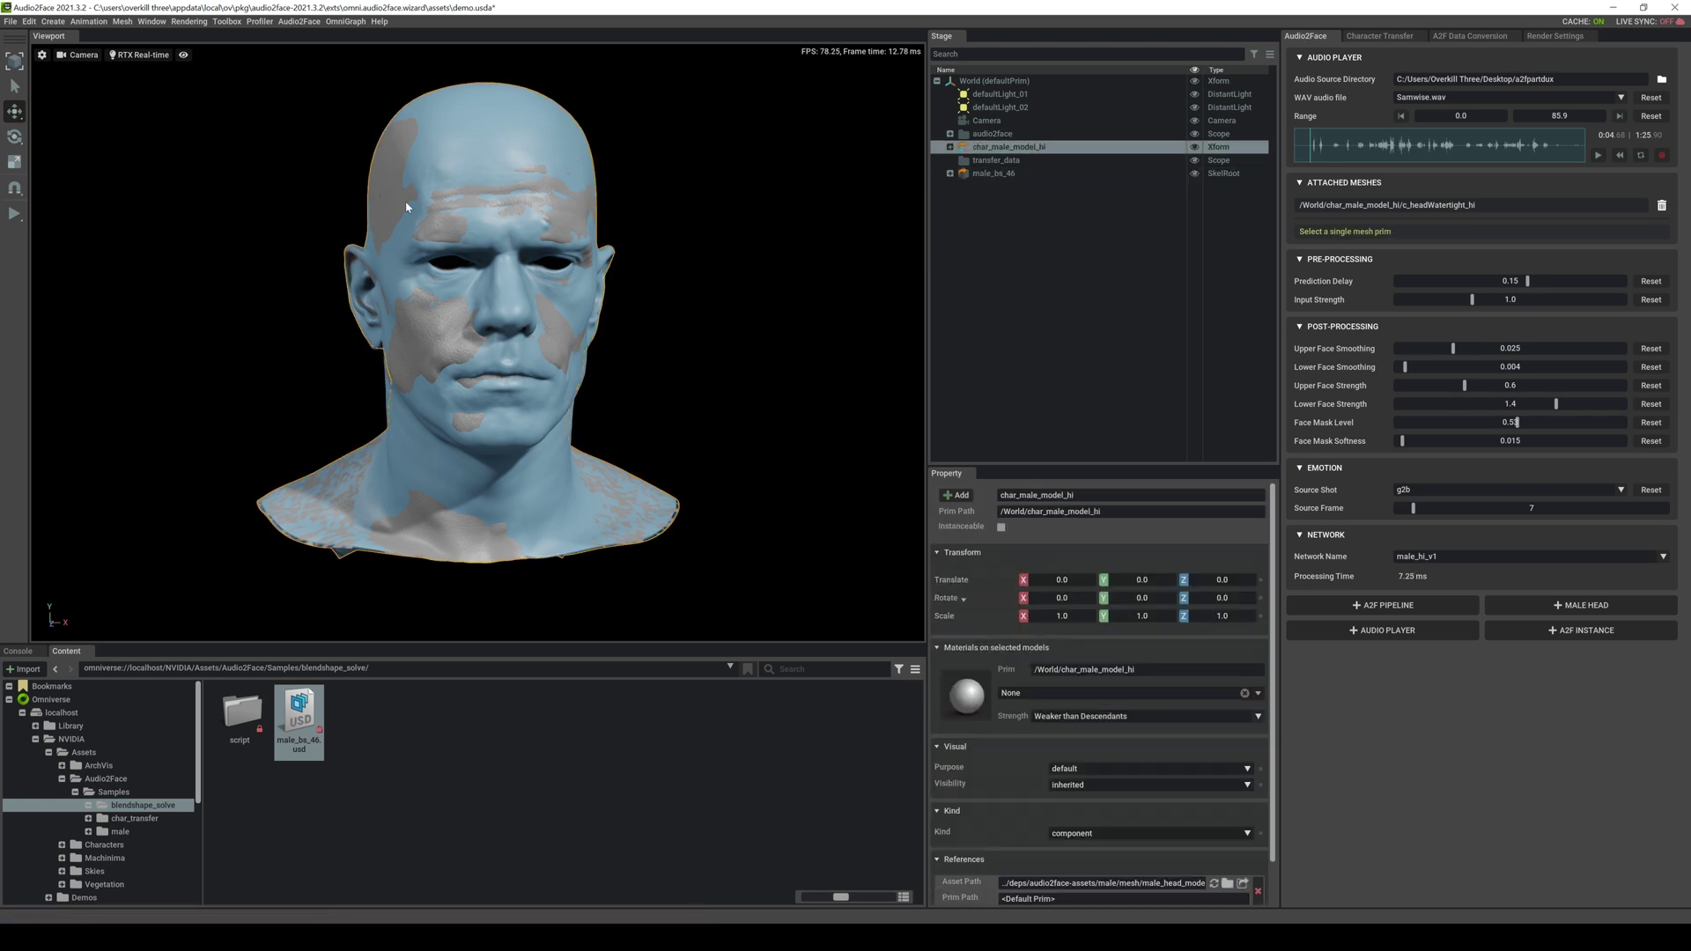
drag(1059, 581, 910, 510)
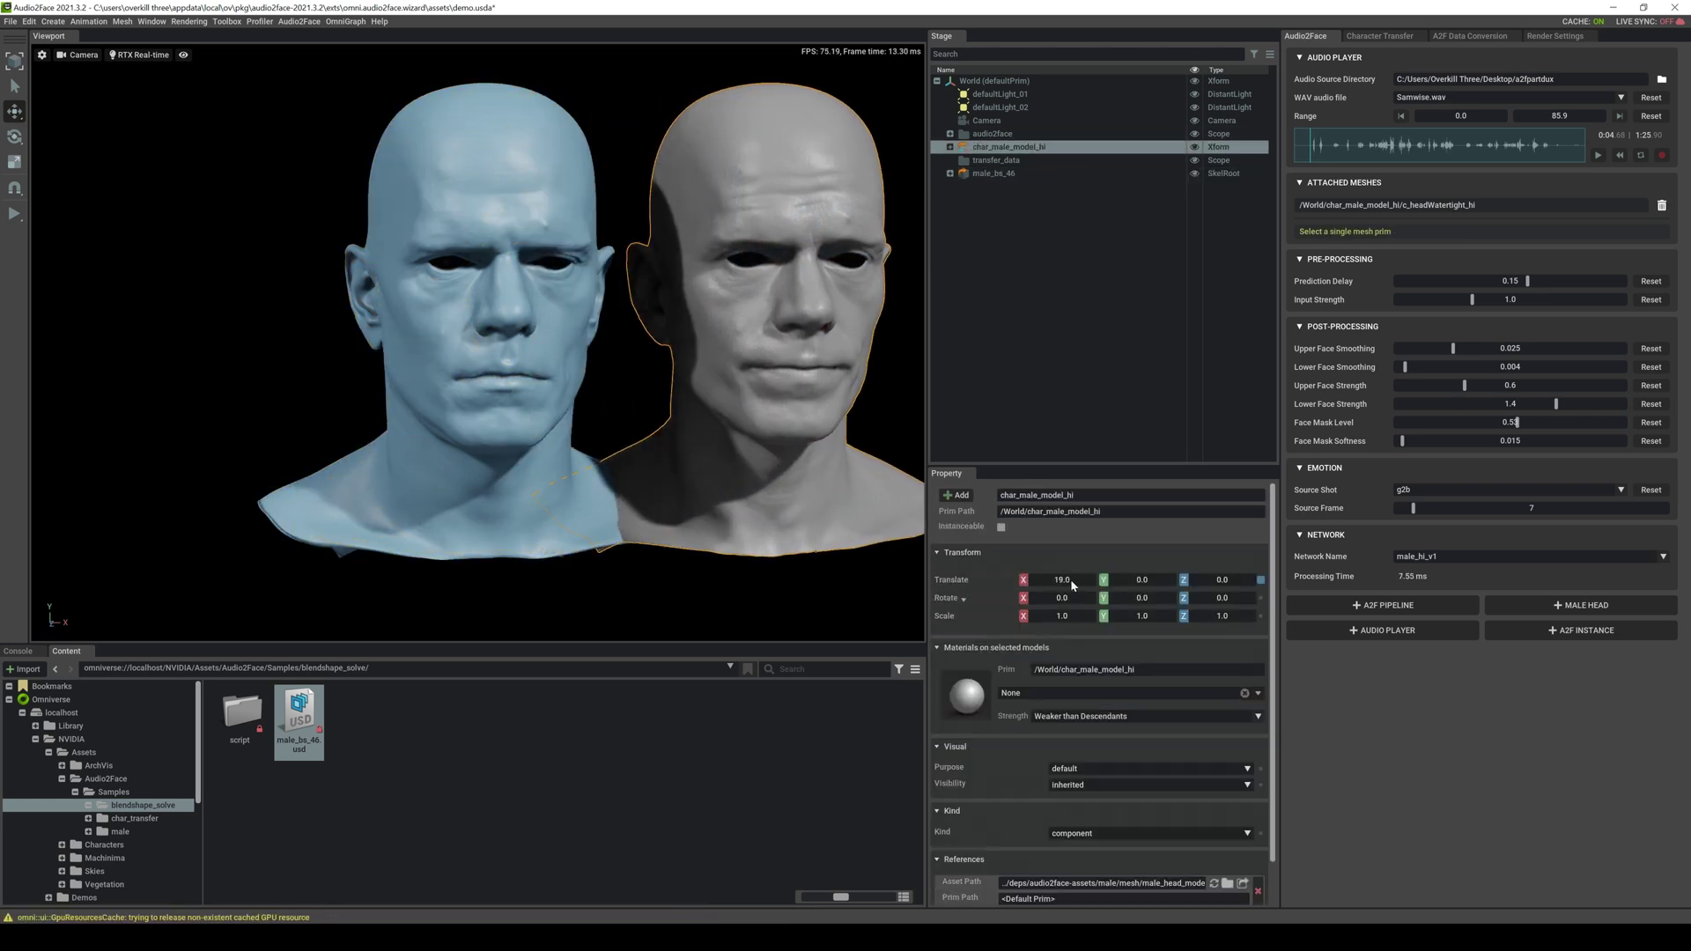
middle_drag(912, 511, 692, 487)
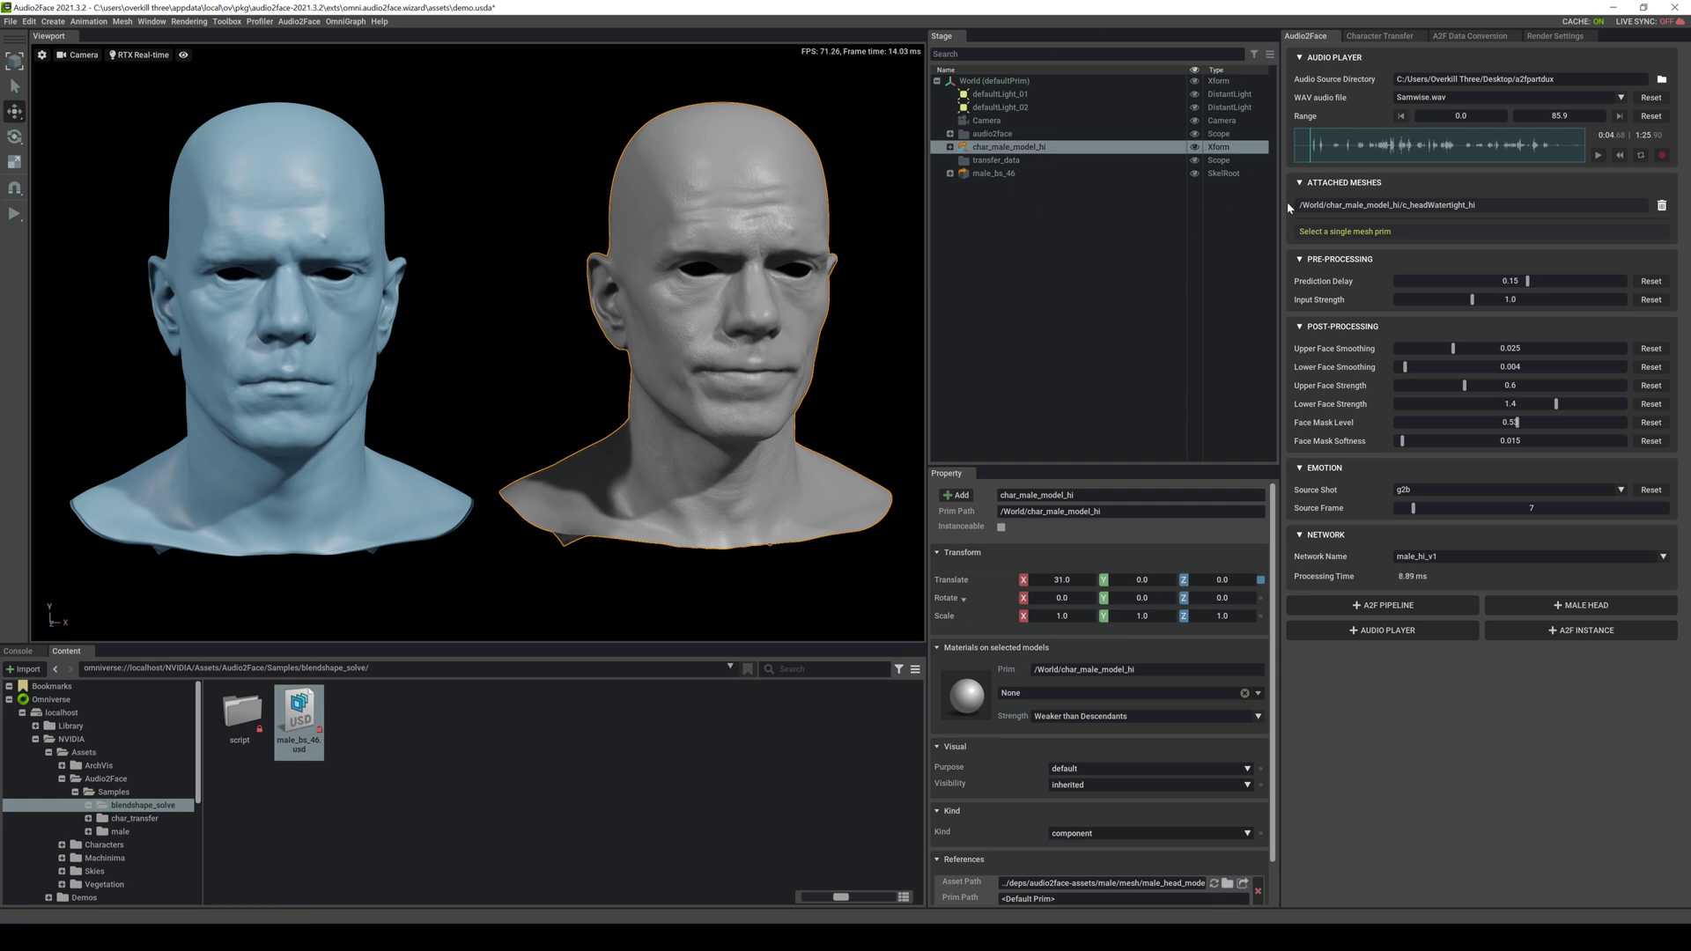
Step: Set up a blendshape solve from c_headWatertight_hi to male_bs_46/neutral
click(1469, 36)
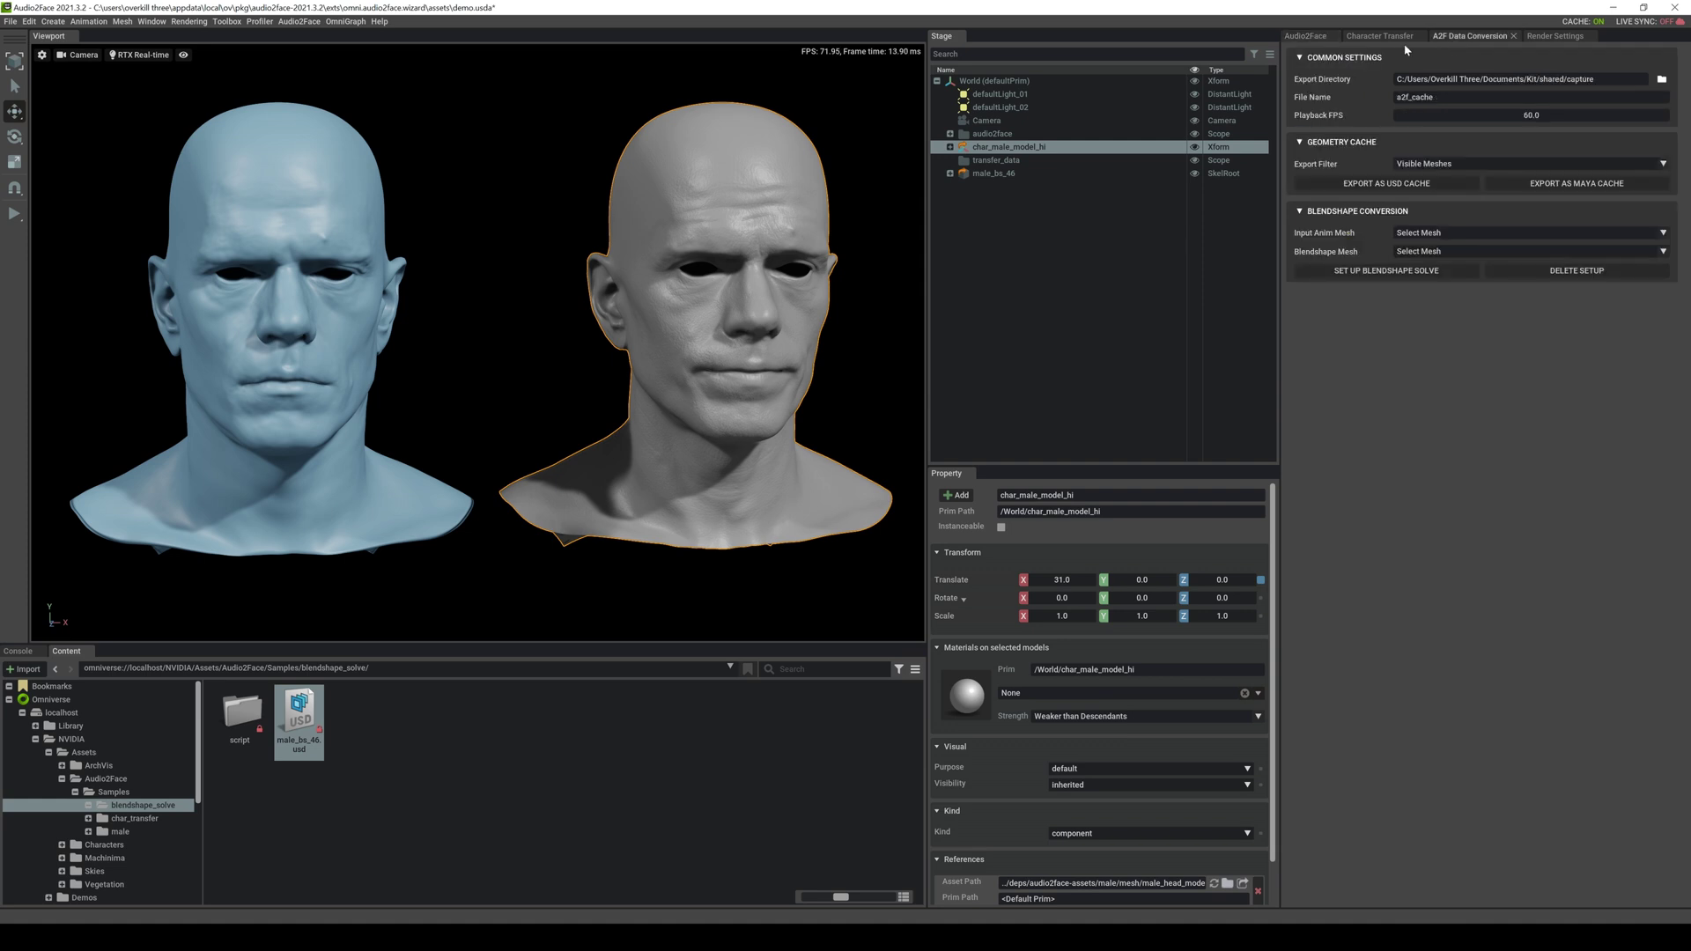
click(1468, 229)
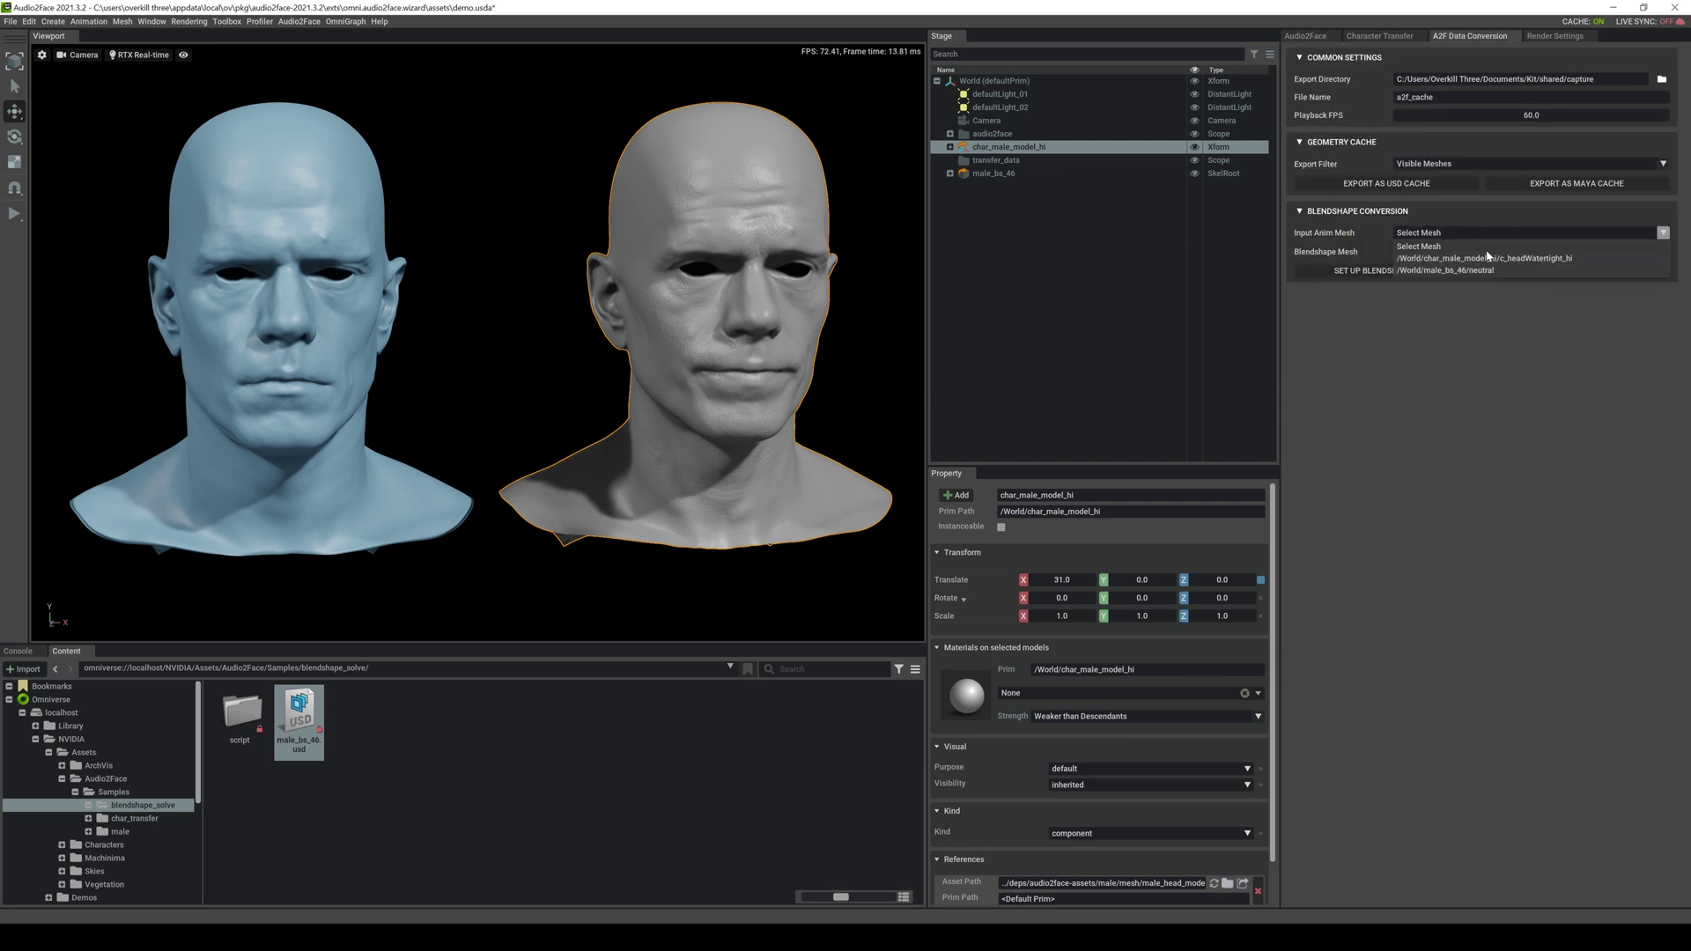
click(1492, 265)
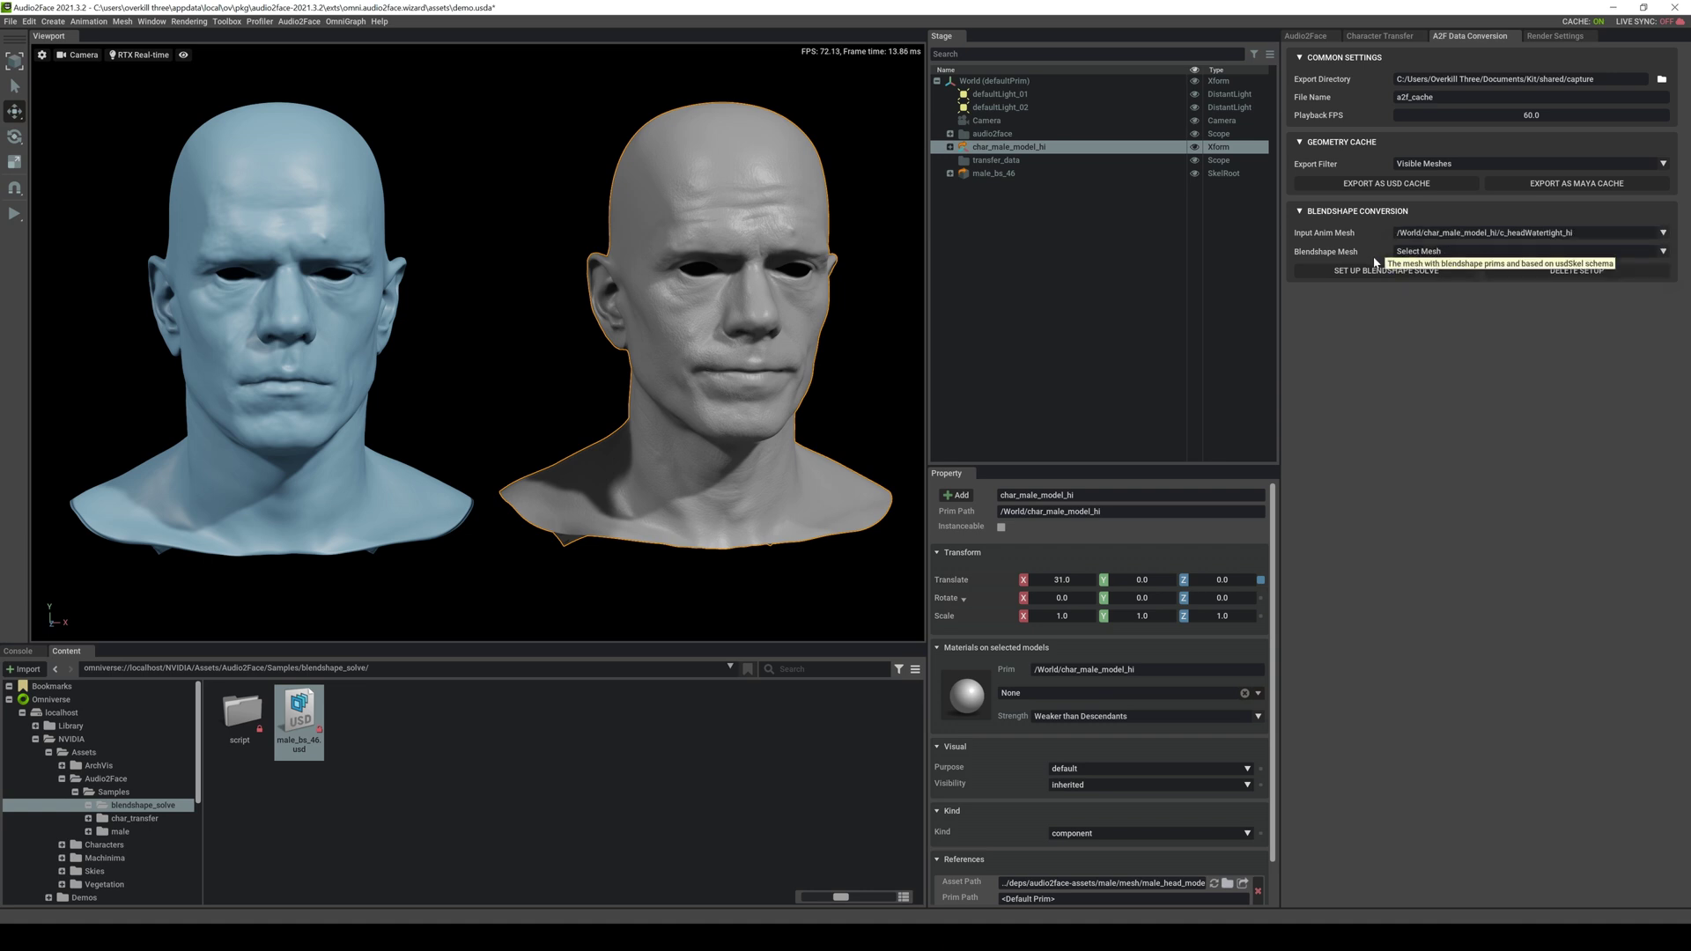
click(1453, 250)
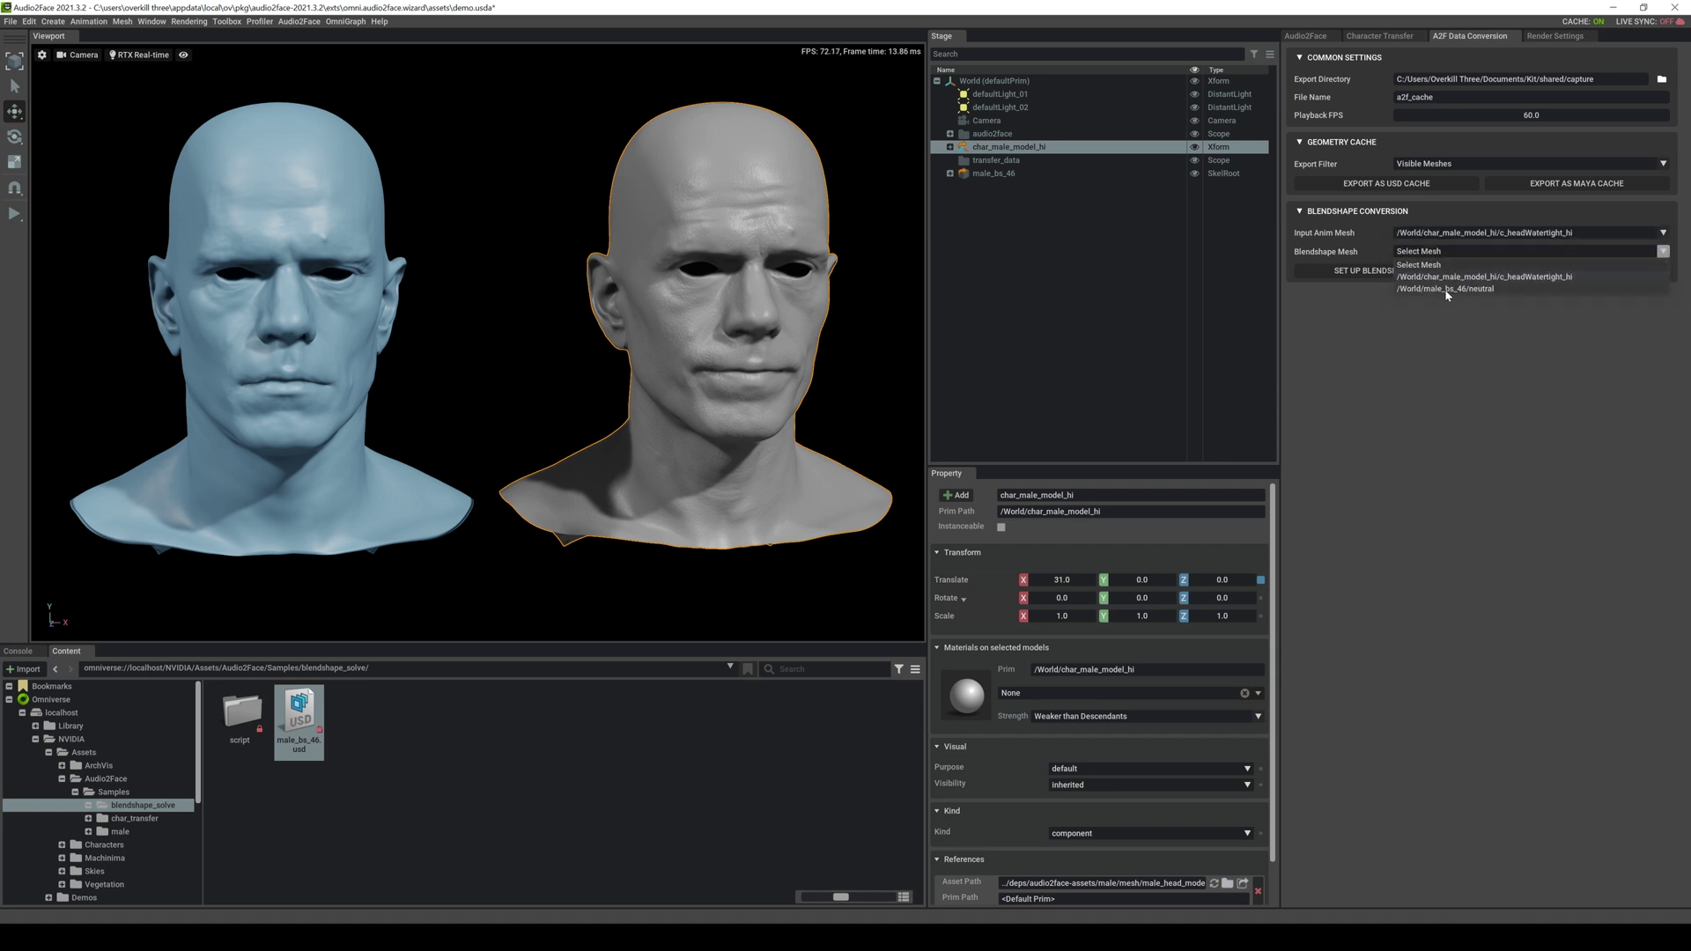
click(1447, 288)
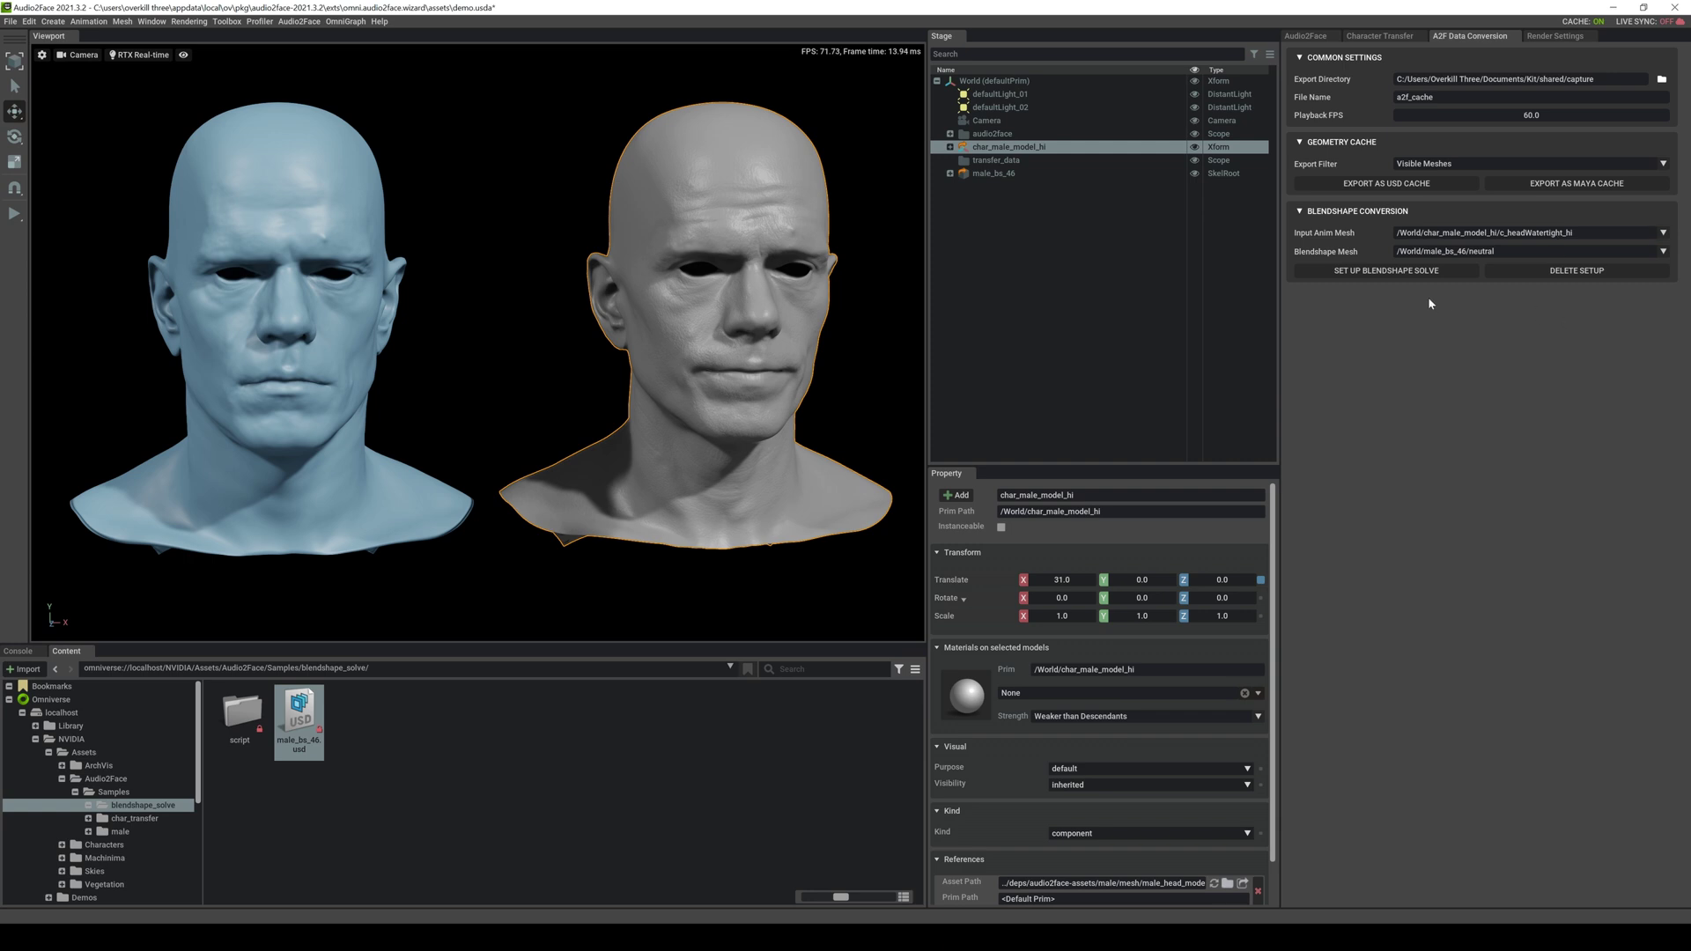
click(1385, 269)
click(1302, 37)
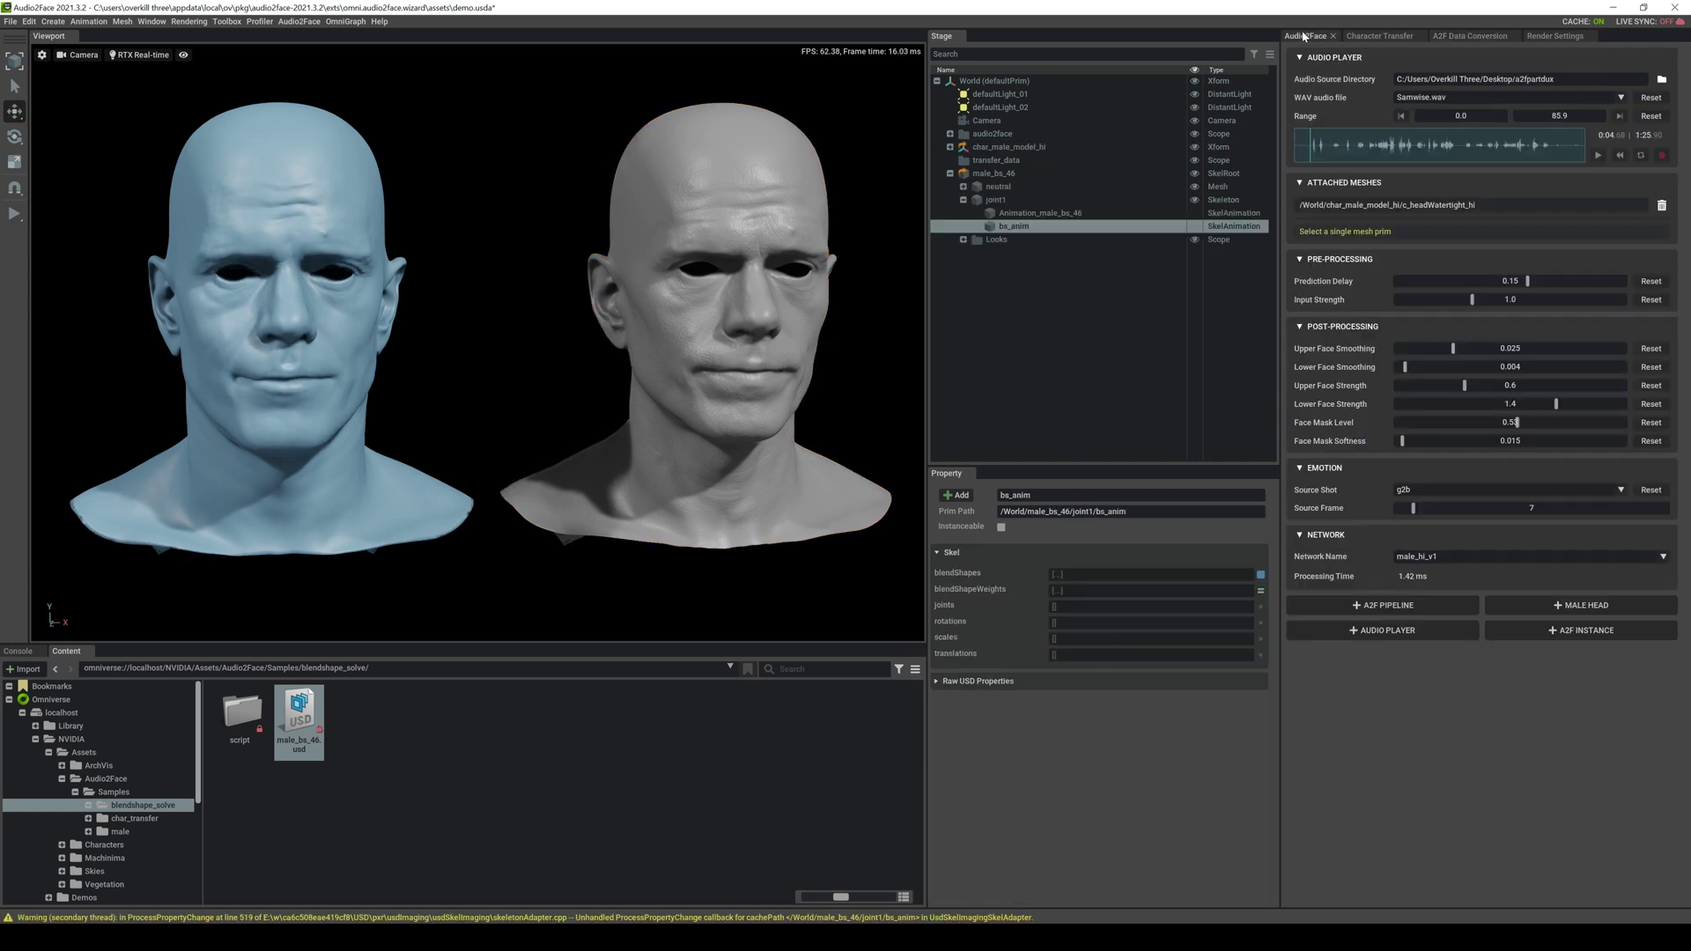
Step: Play Samwise.wav, pausing and resuming, to check both heads lip-sync together
click(1598, 156)
click(1596, 157)
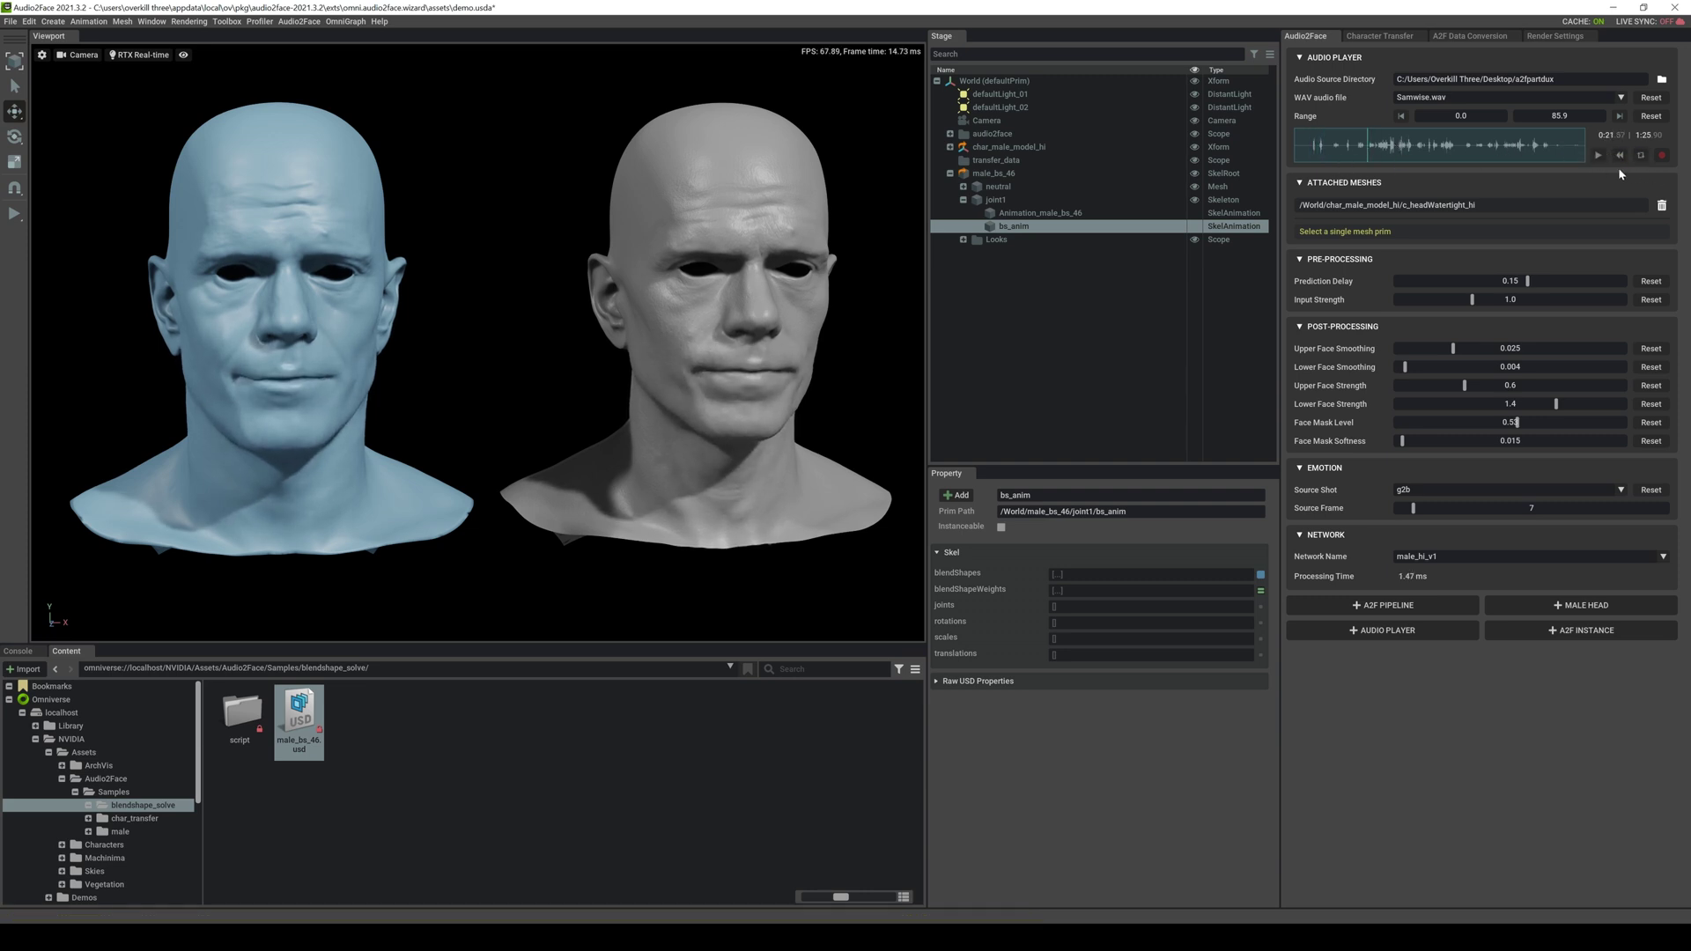
key(p)
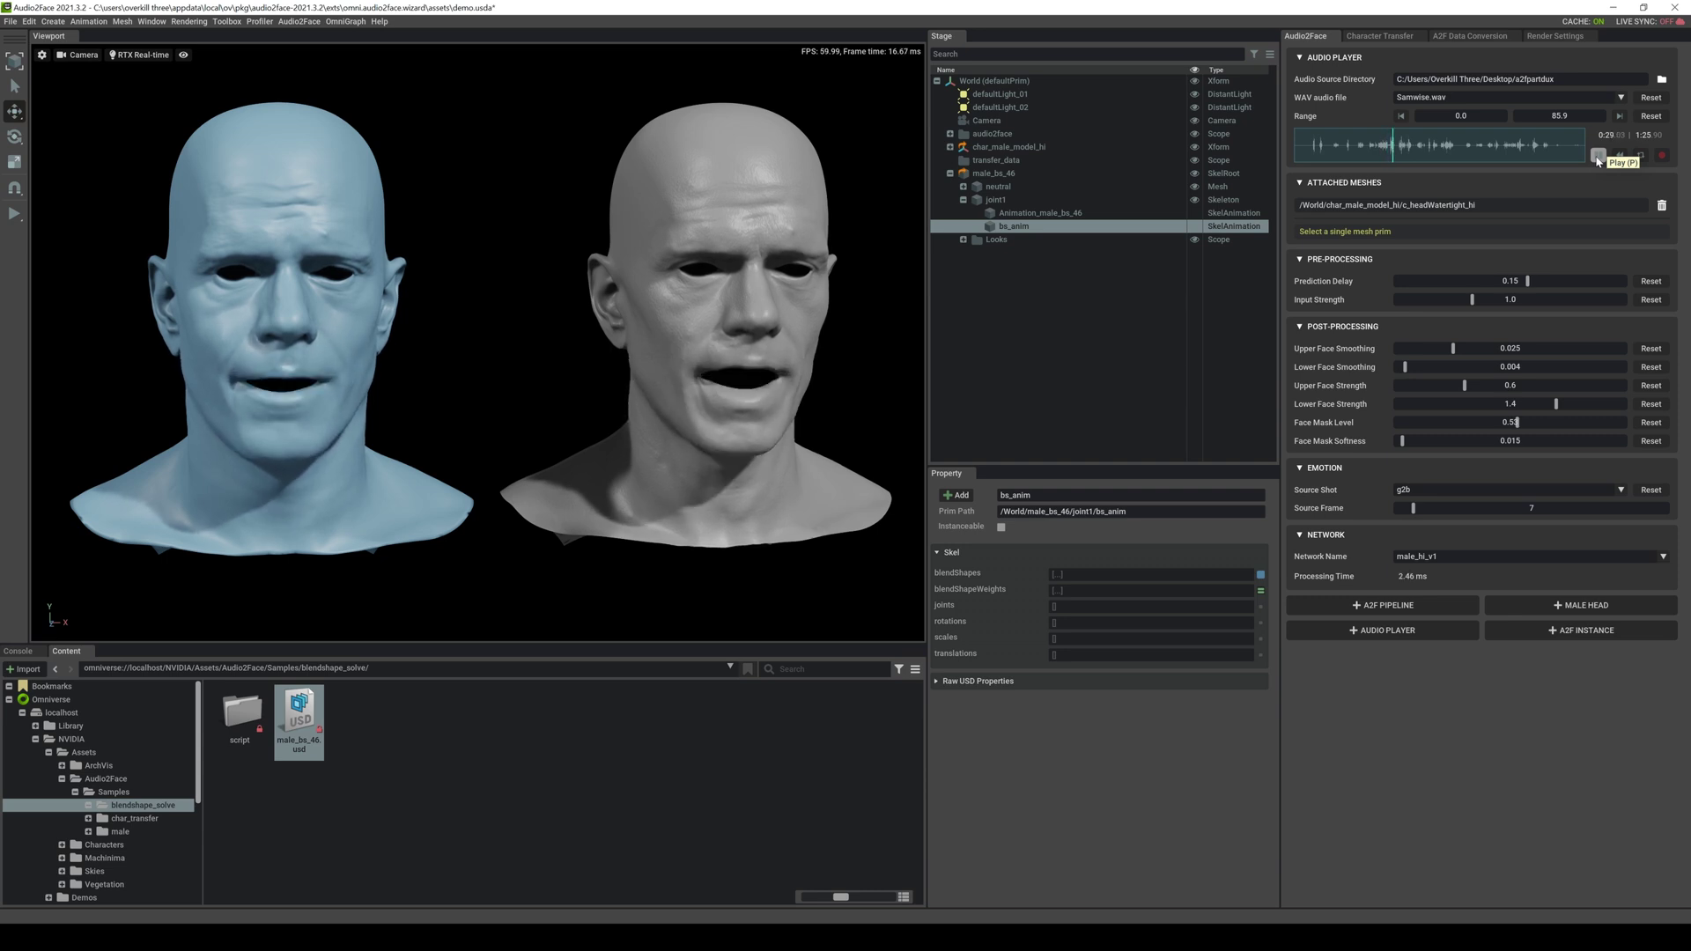
click(1598, 155)
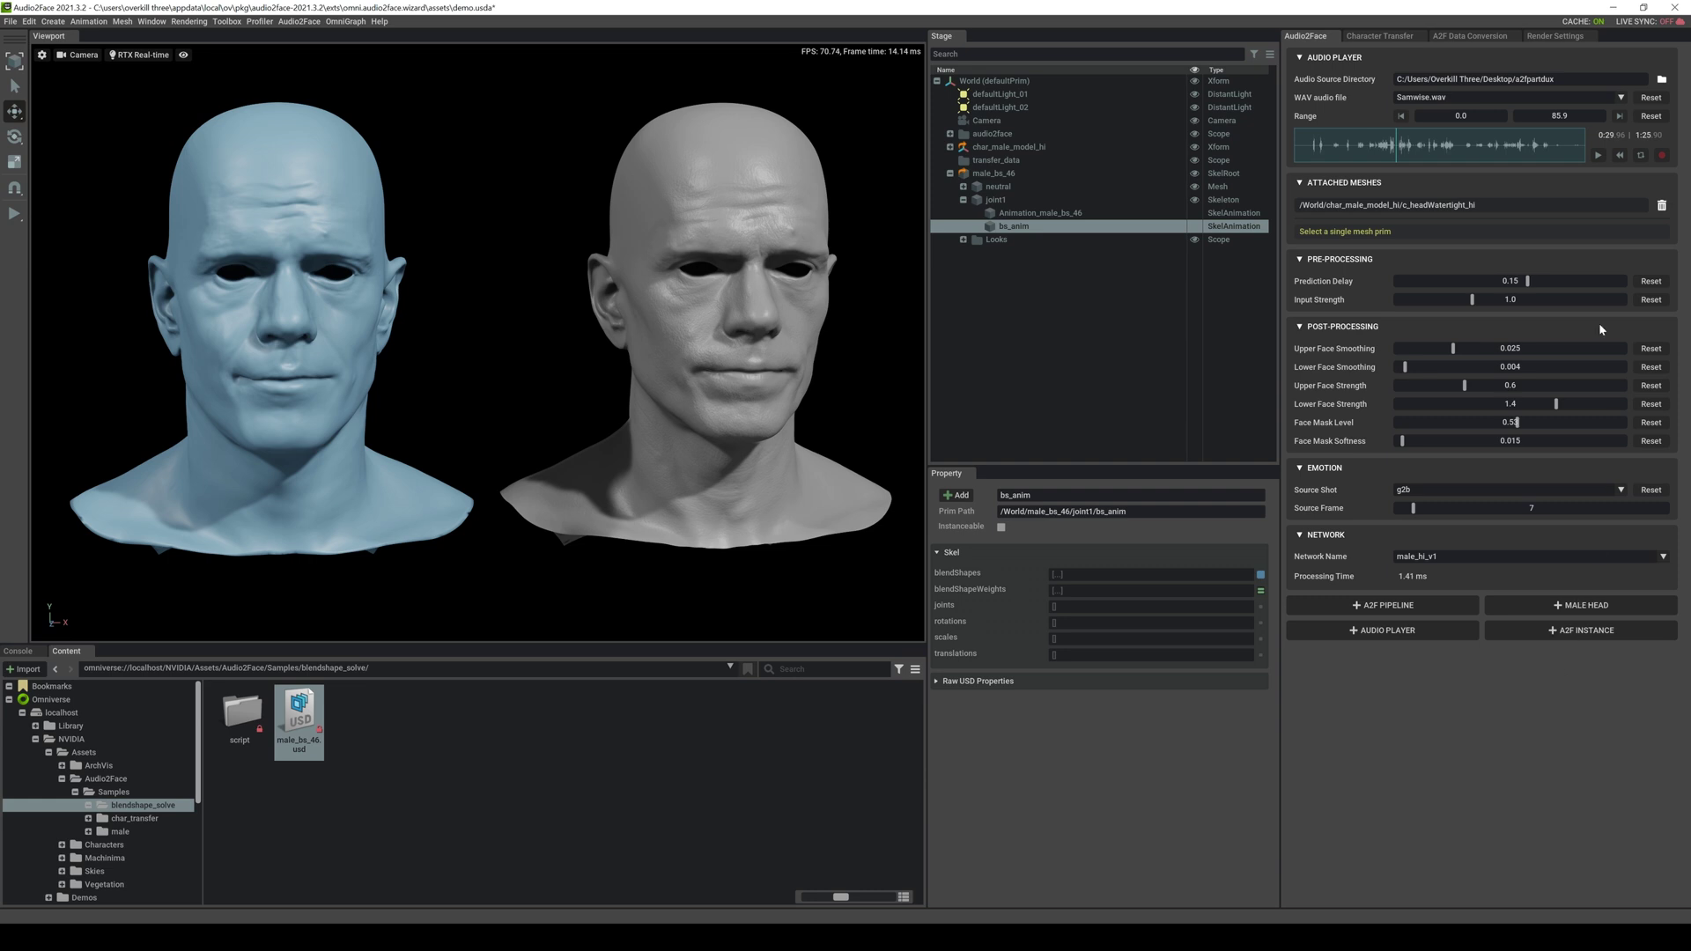
Step: Begin a USD SkelAnimation export, declining to overwrite the existing a2f_cache file
click(1380, 35)
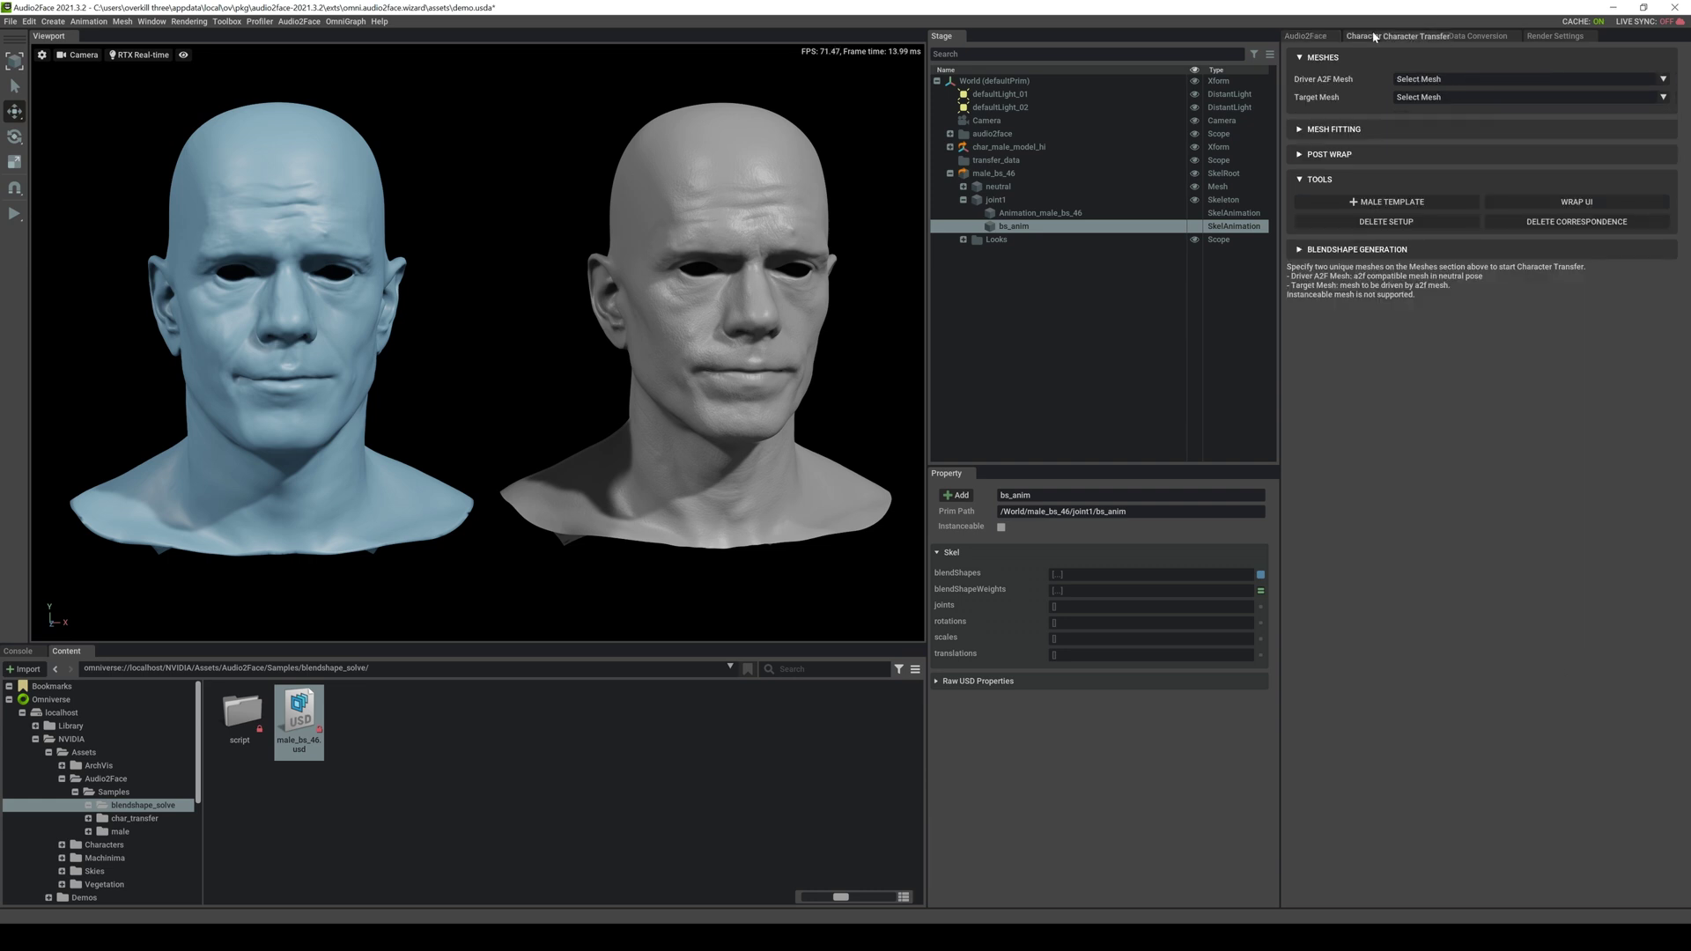
click(1447, 37)
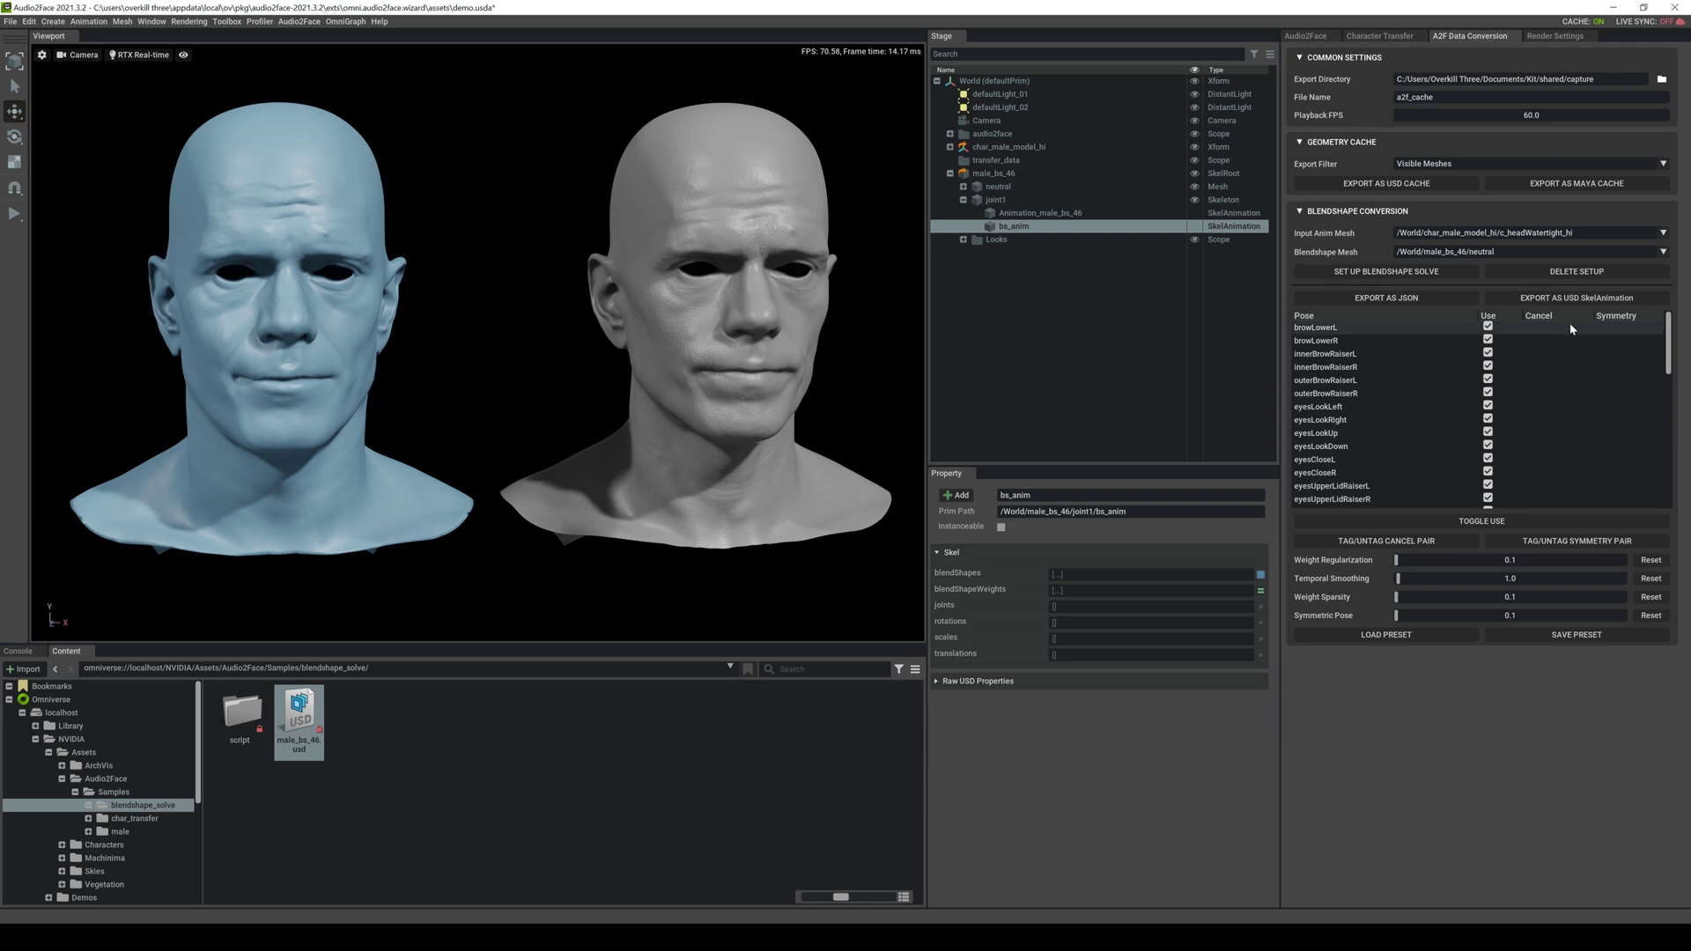
click(1533, 304)
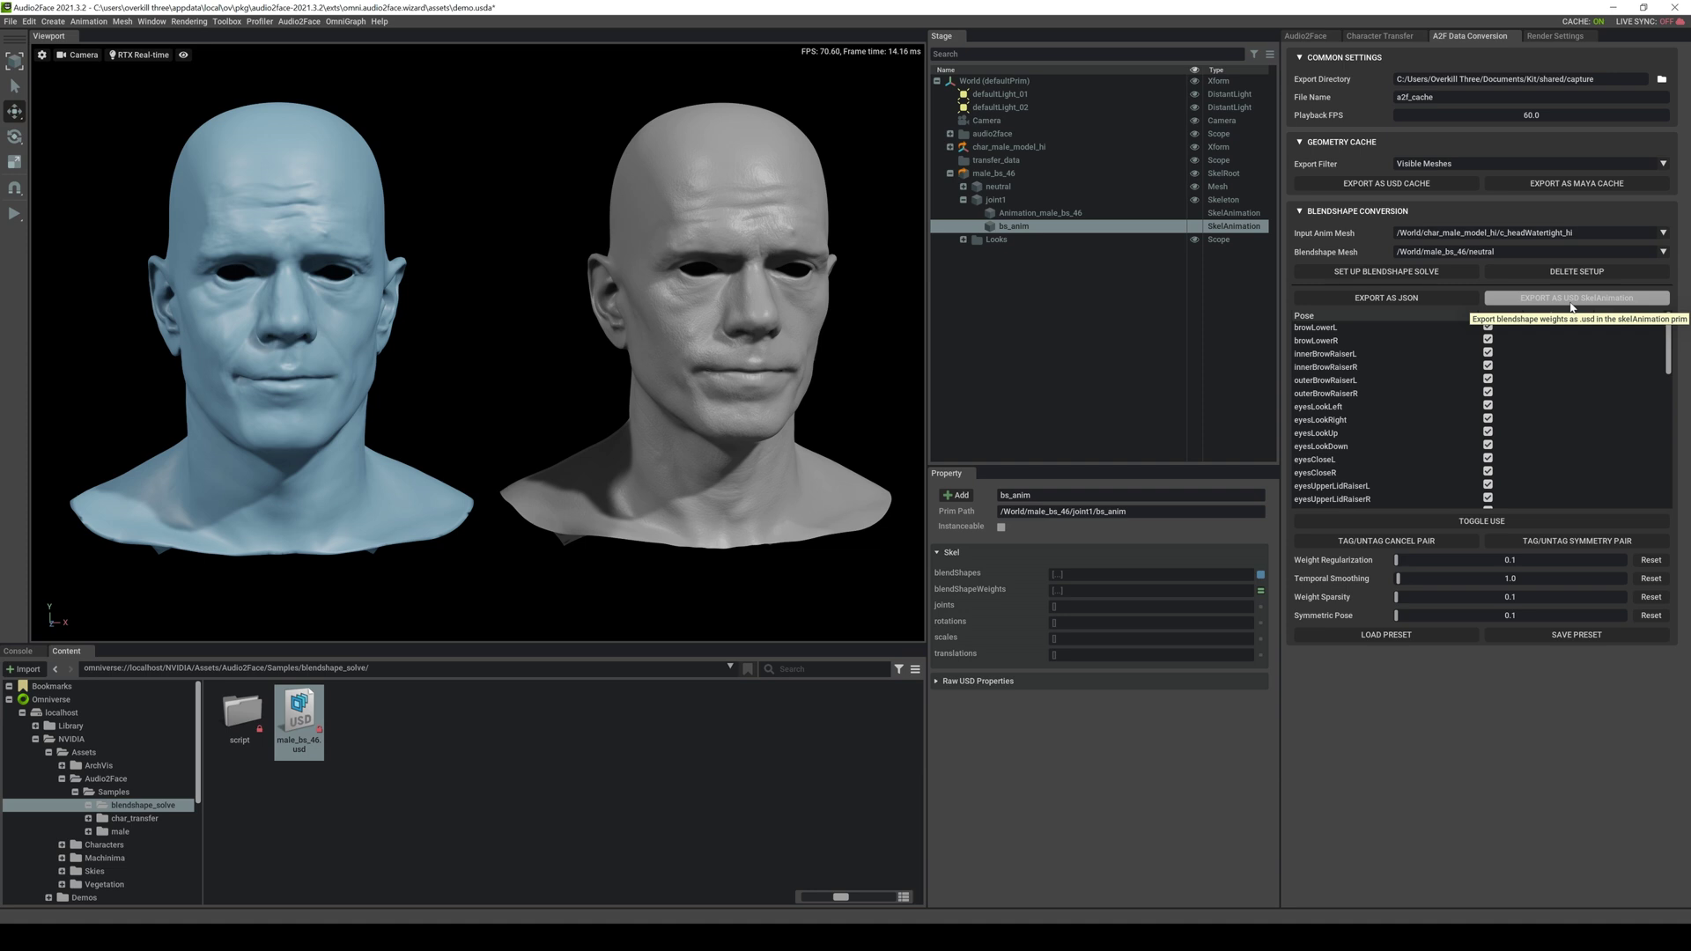
click(1570, 308)
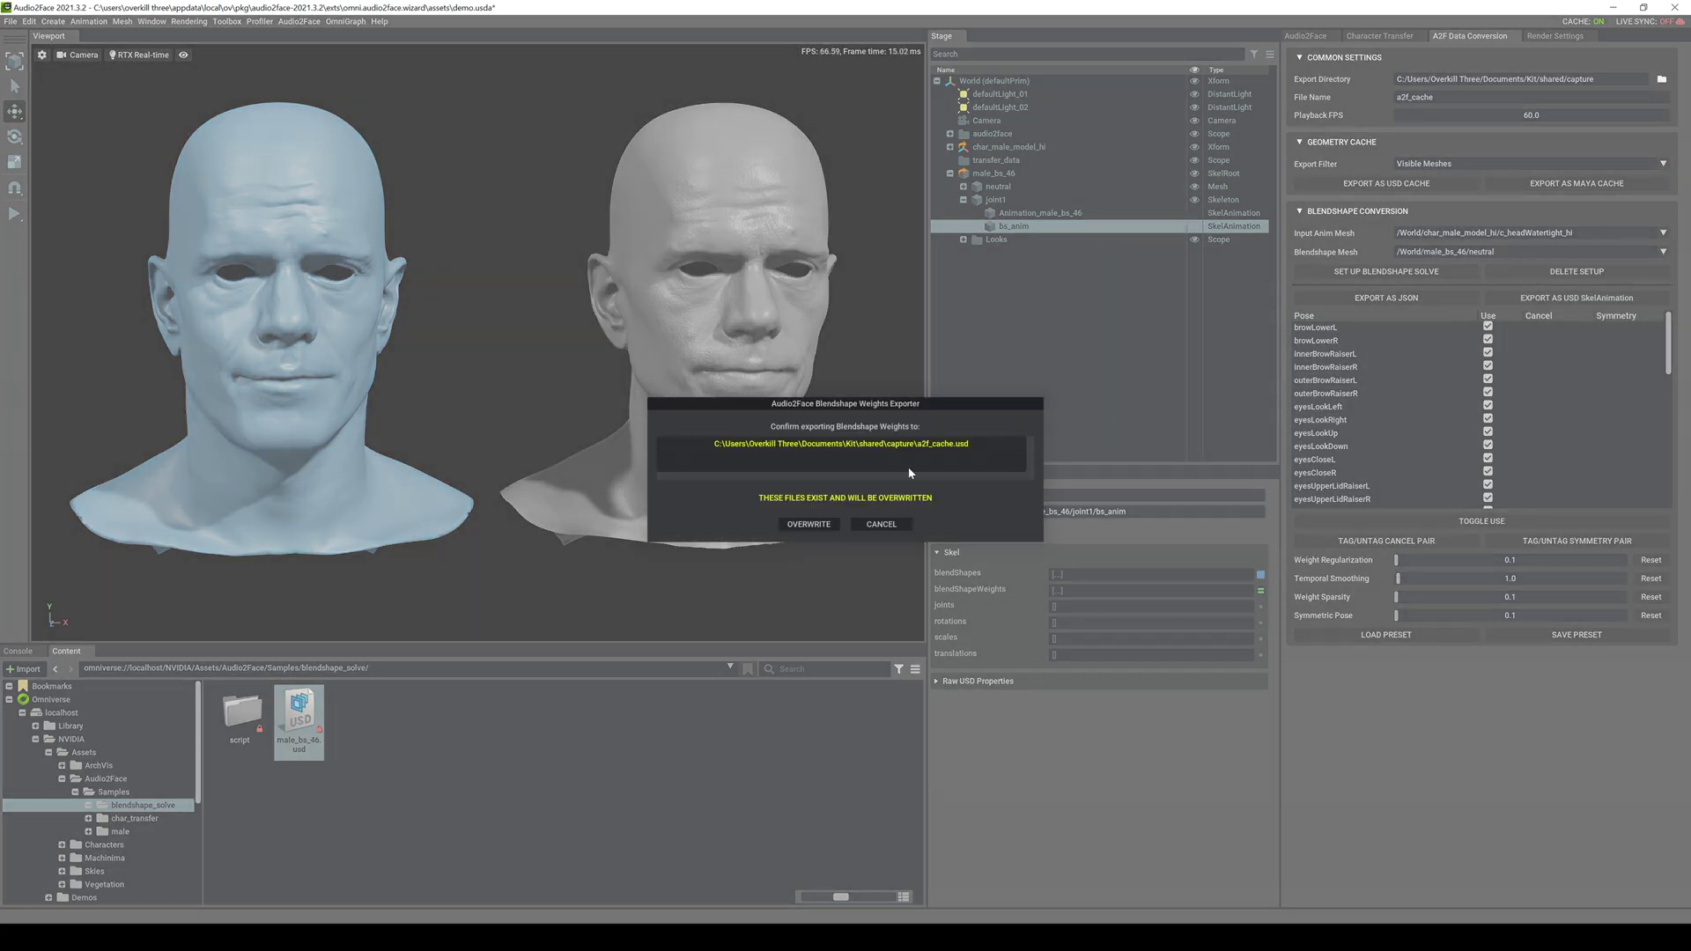
click(882, 524)
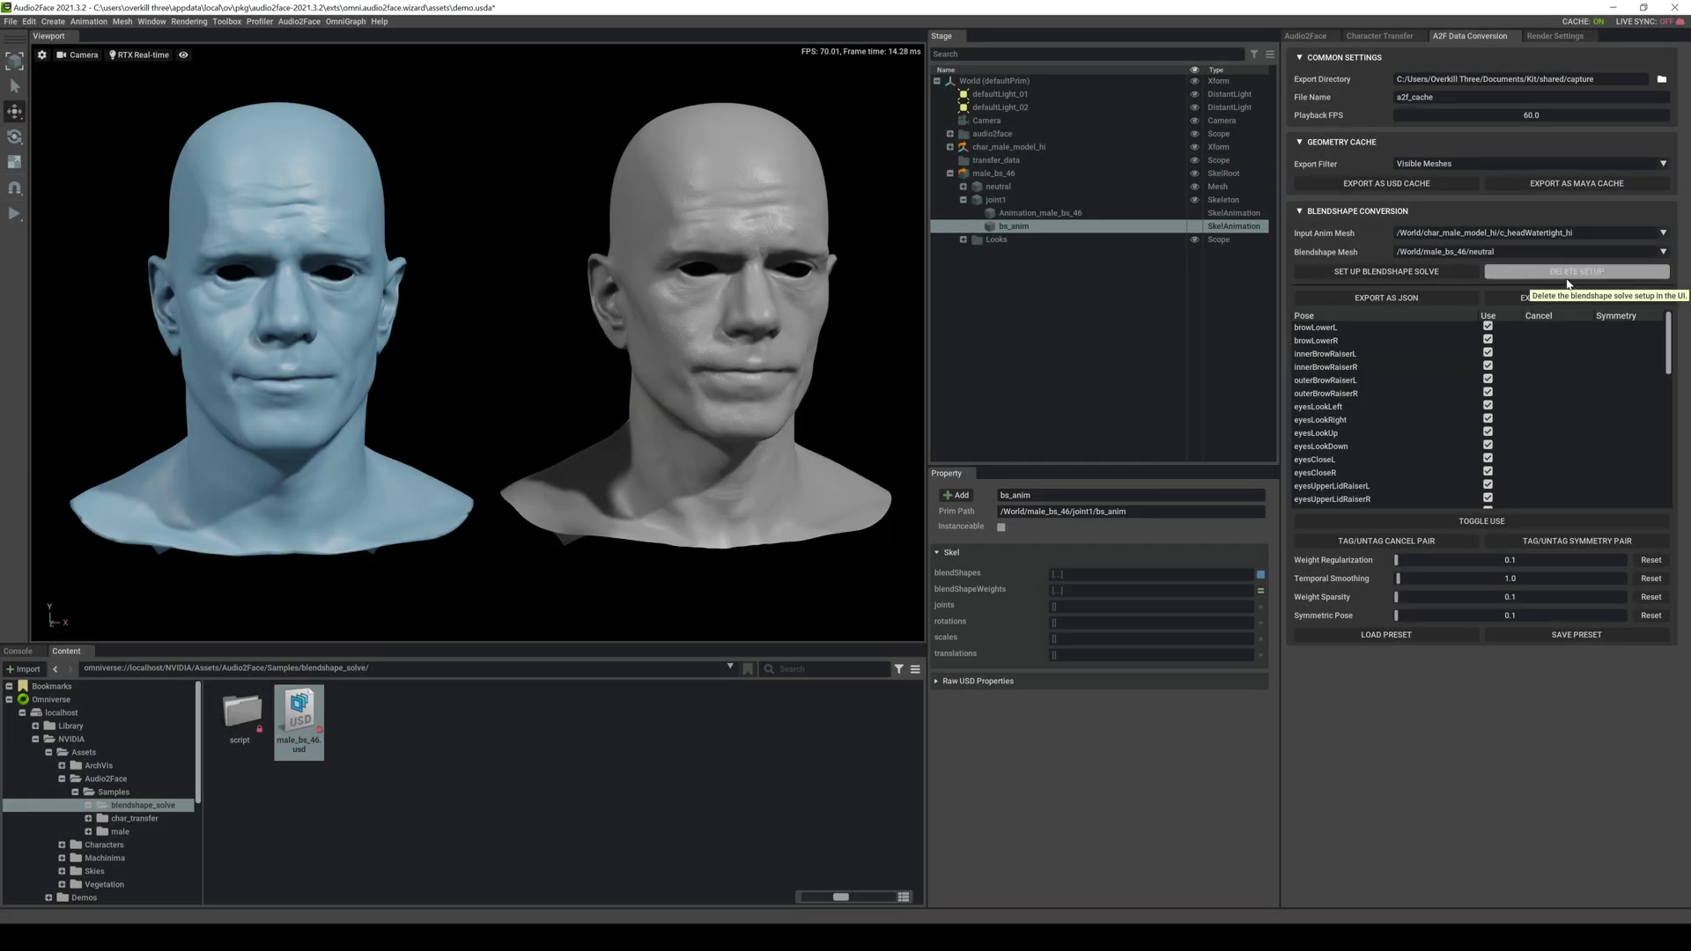
Step: Rename the export to mindy.usd and confirm the blendshape weights export
drag(1455, 93, 1328, 105)
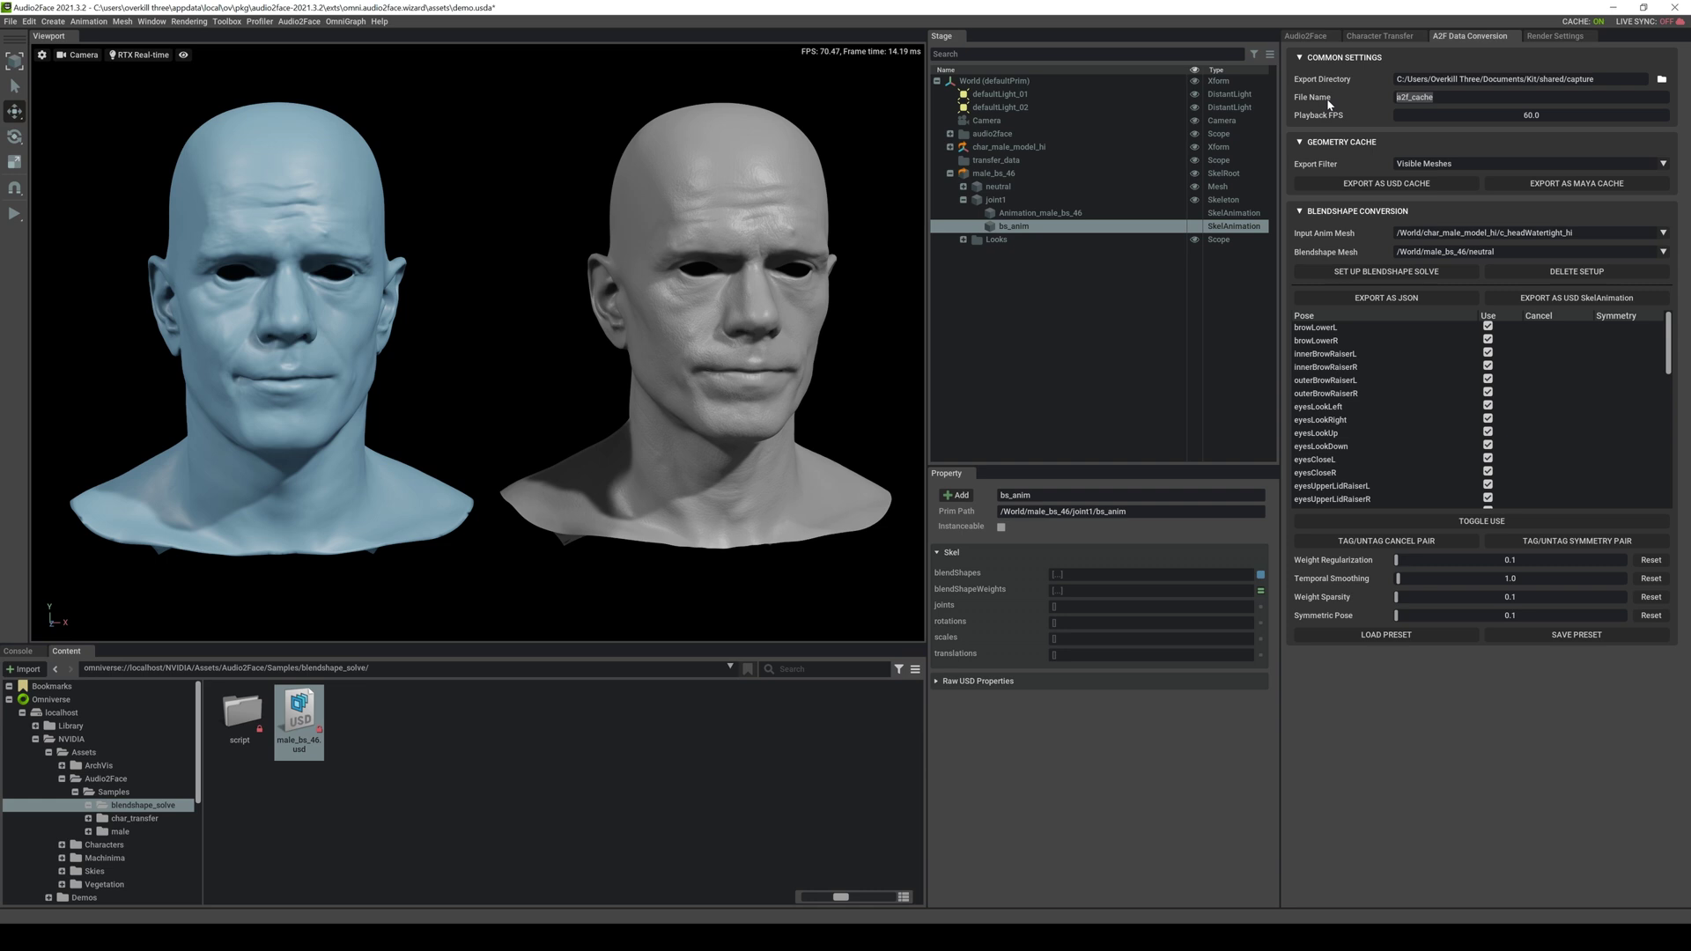
text(minm)
click(1575, 298)
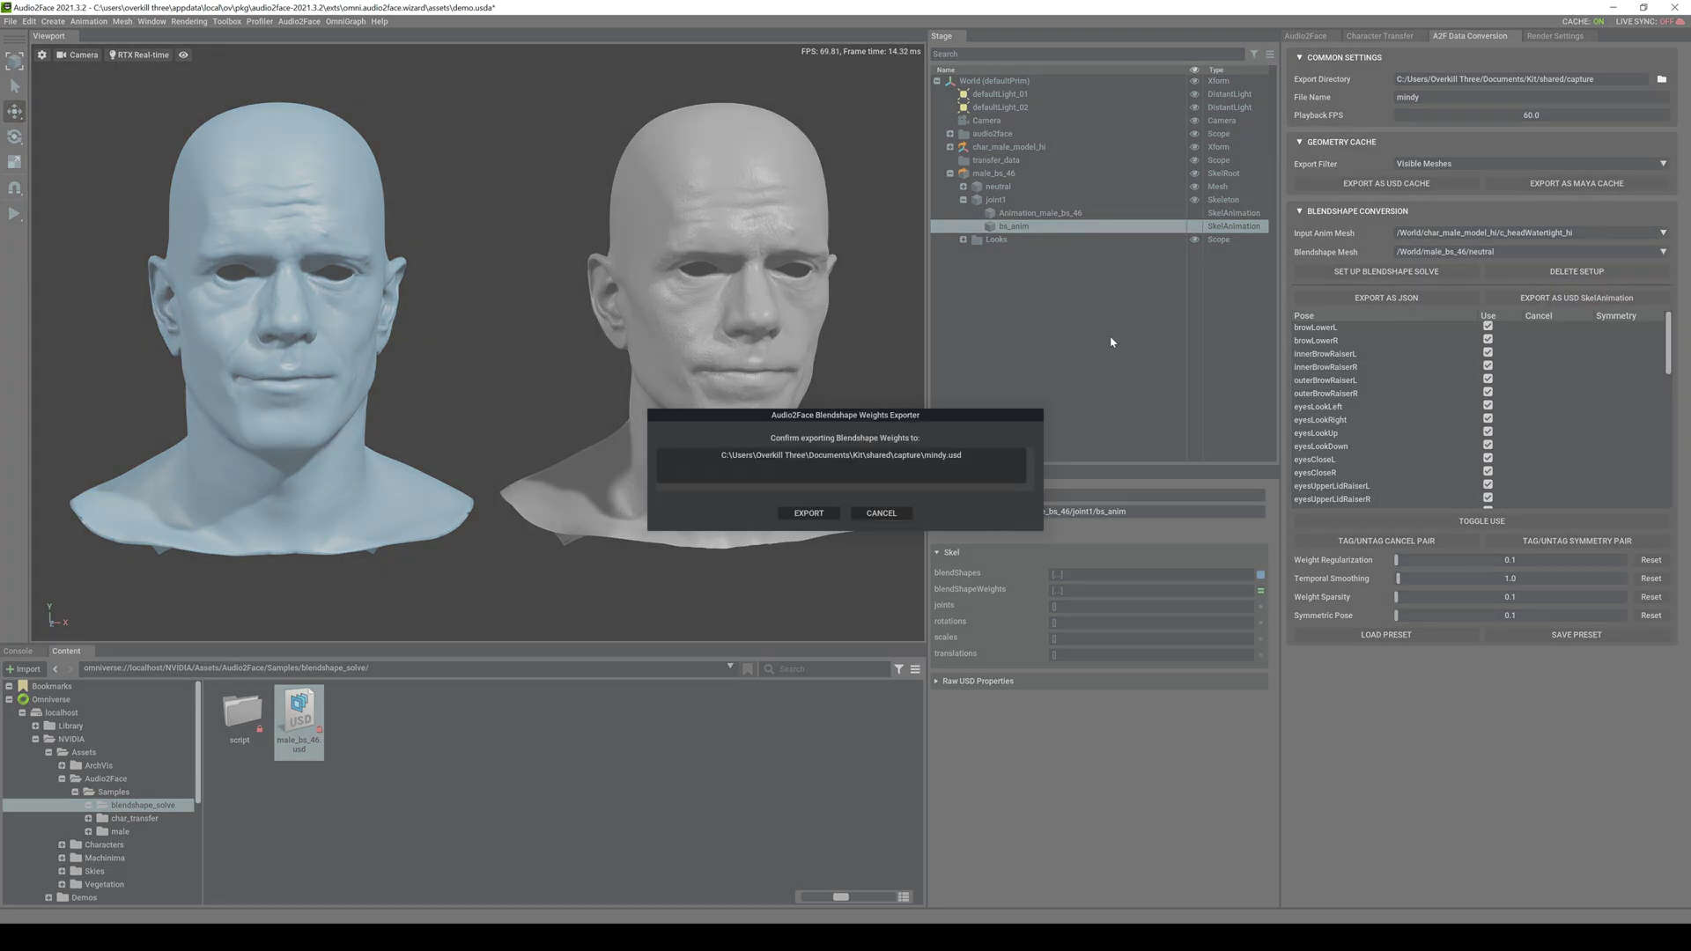
click(799, 518)
click(807, 514)
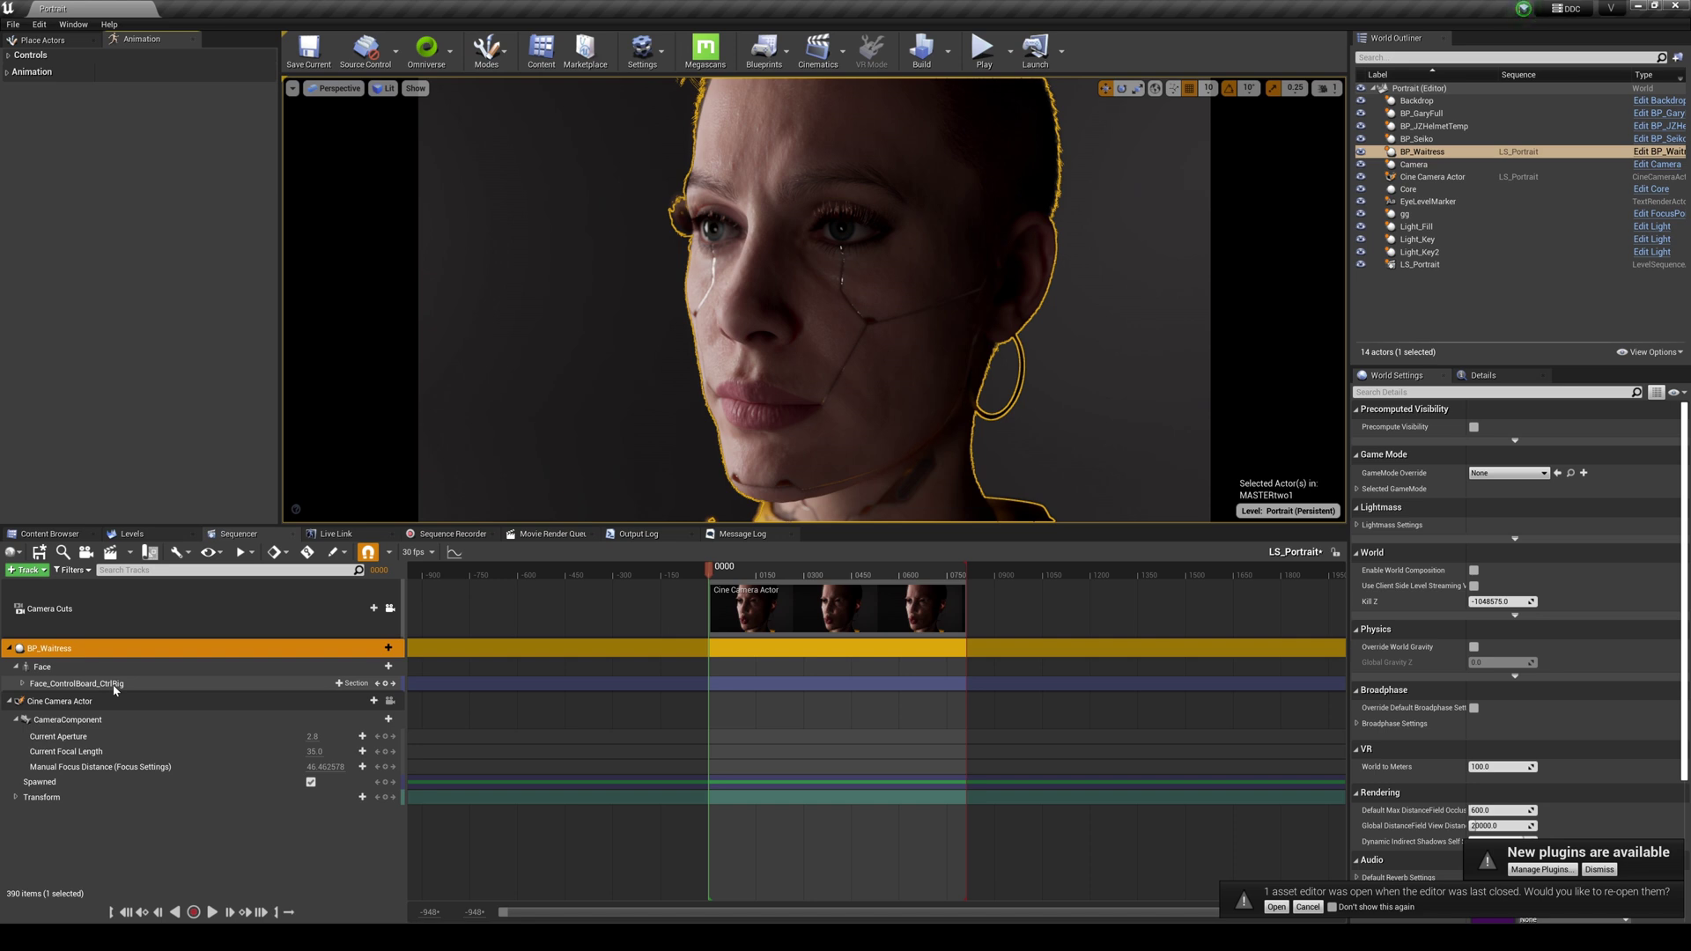
Step: Create a new a2f folder under Content and bring up its context menu
click(54, 534)
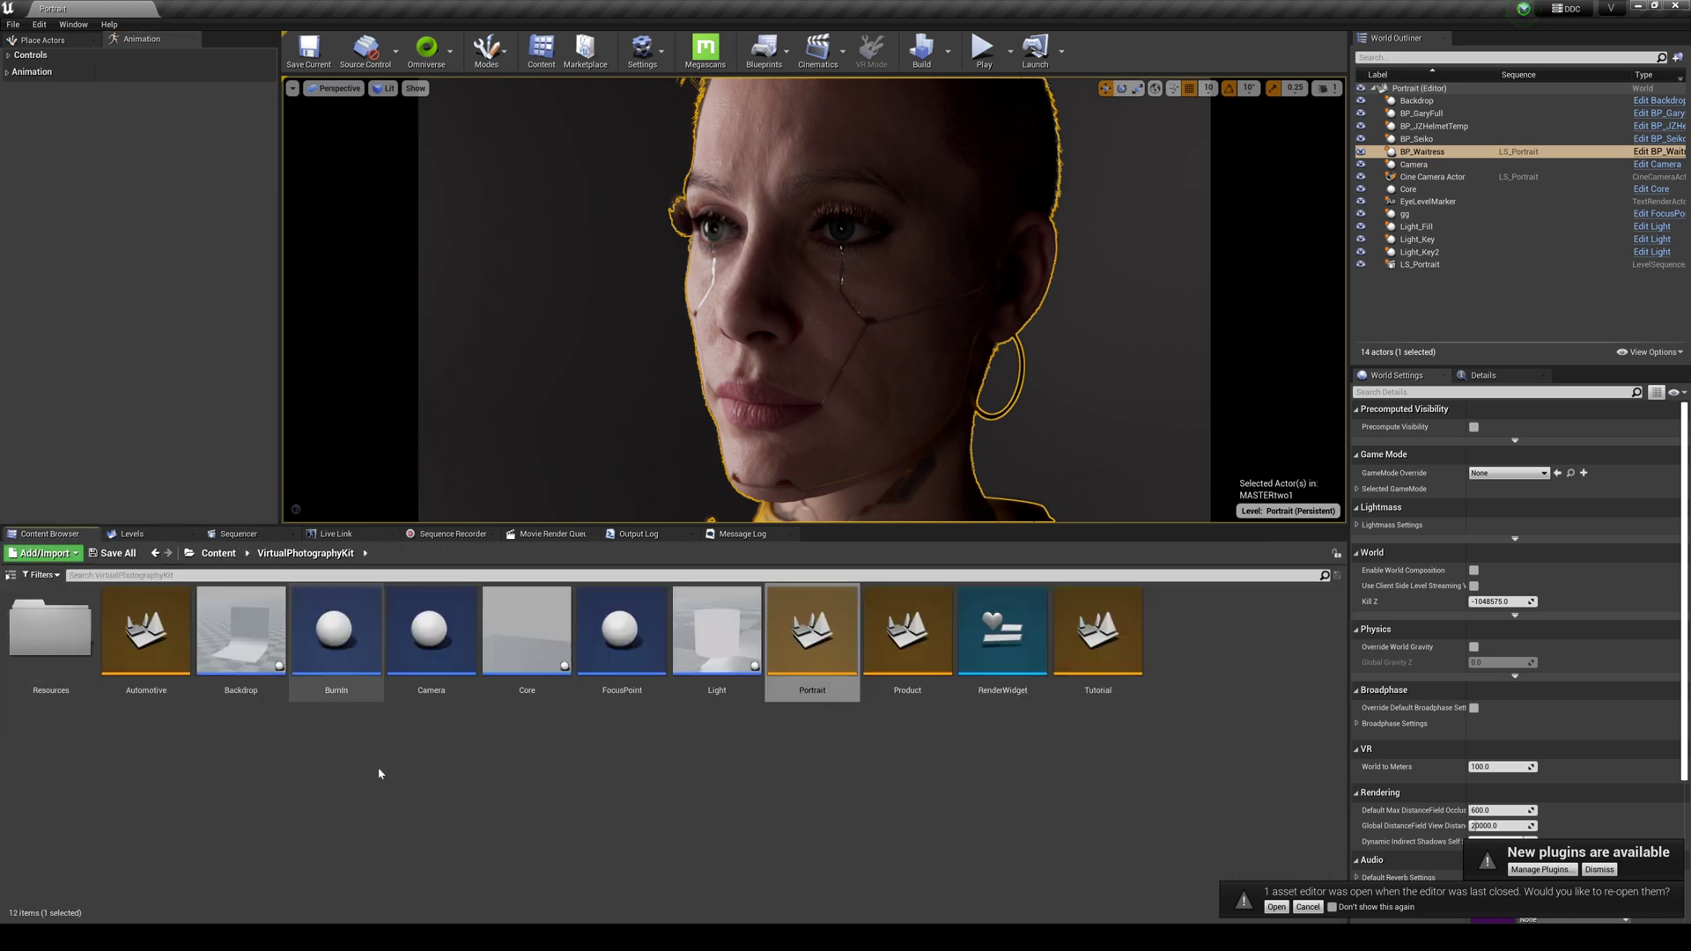
click(189, 552)
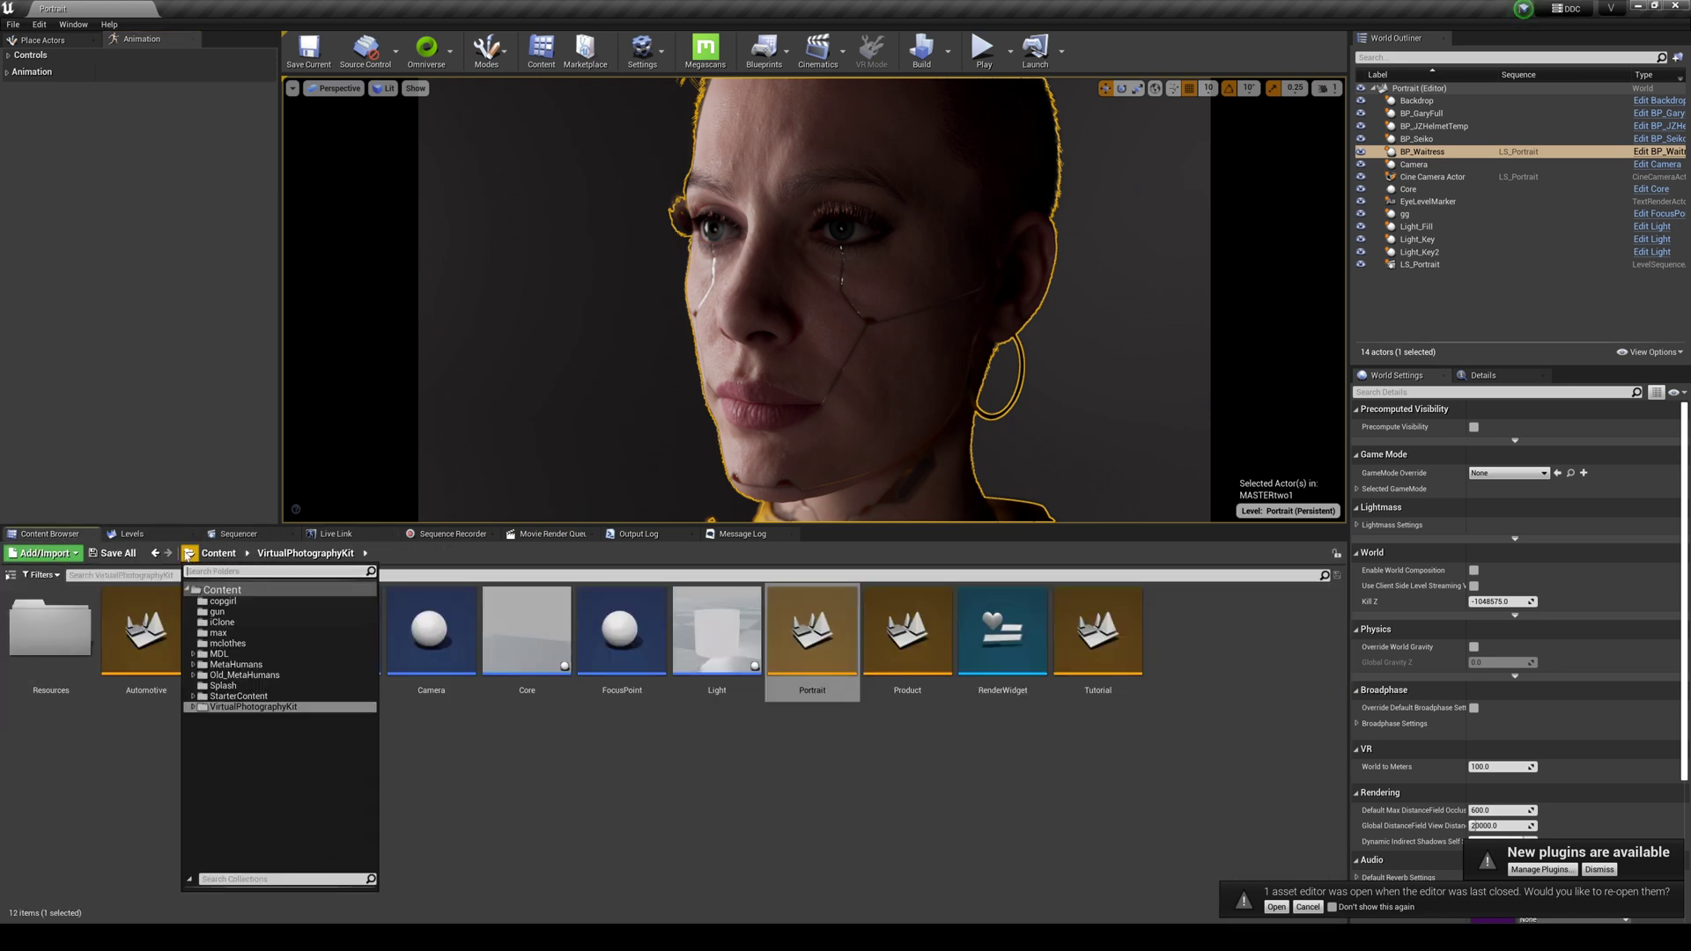
click(220, 555)
right_click(347, 819)
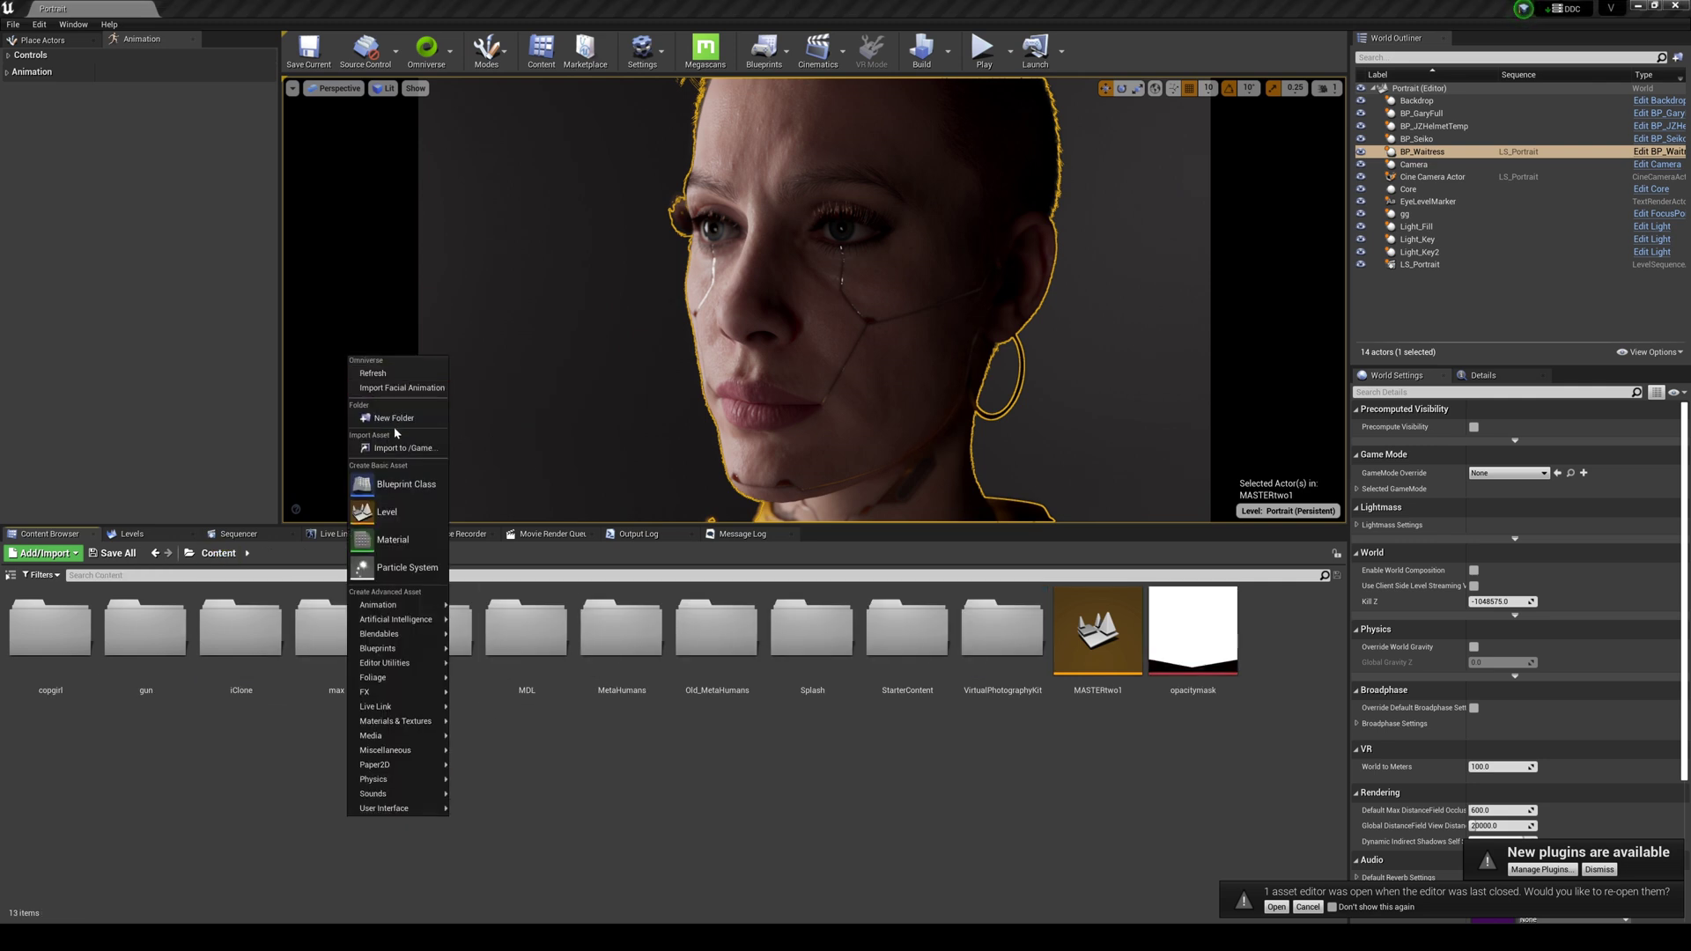
click(396, 390)
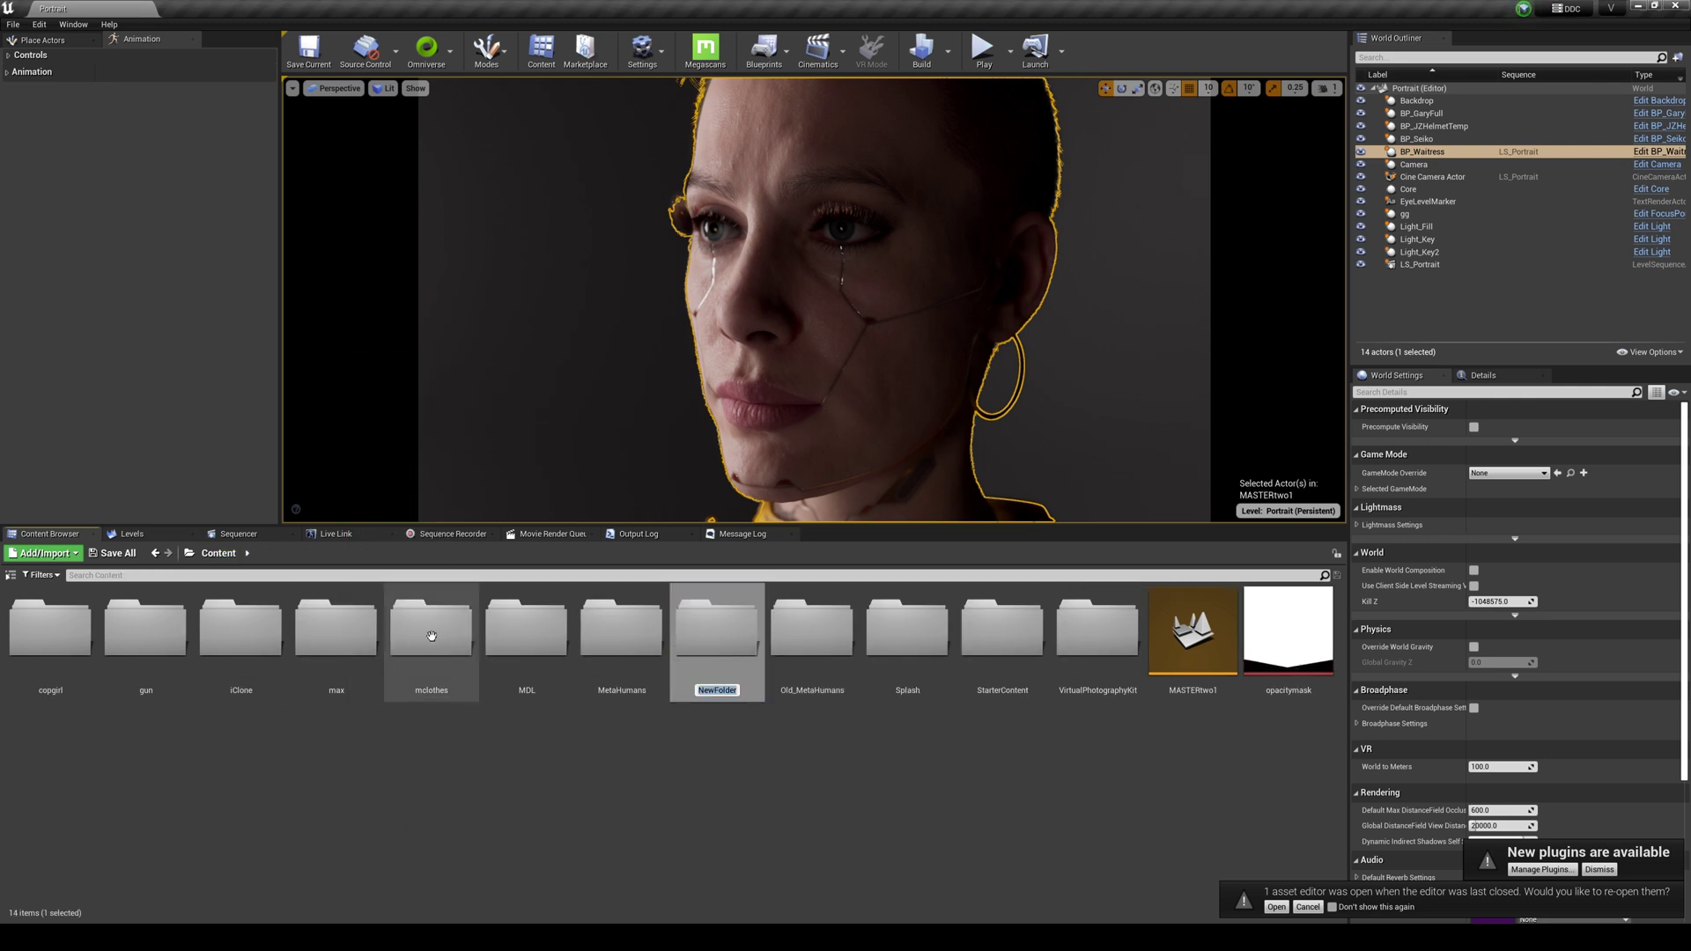
text(a2f)
key(Return)
key(Return)
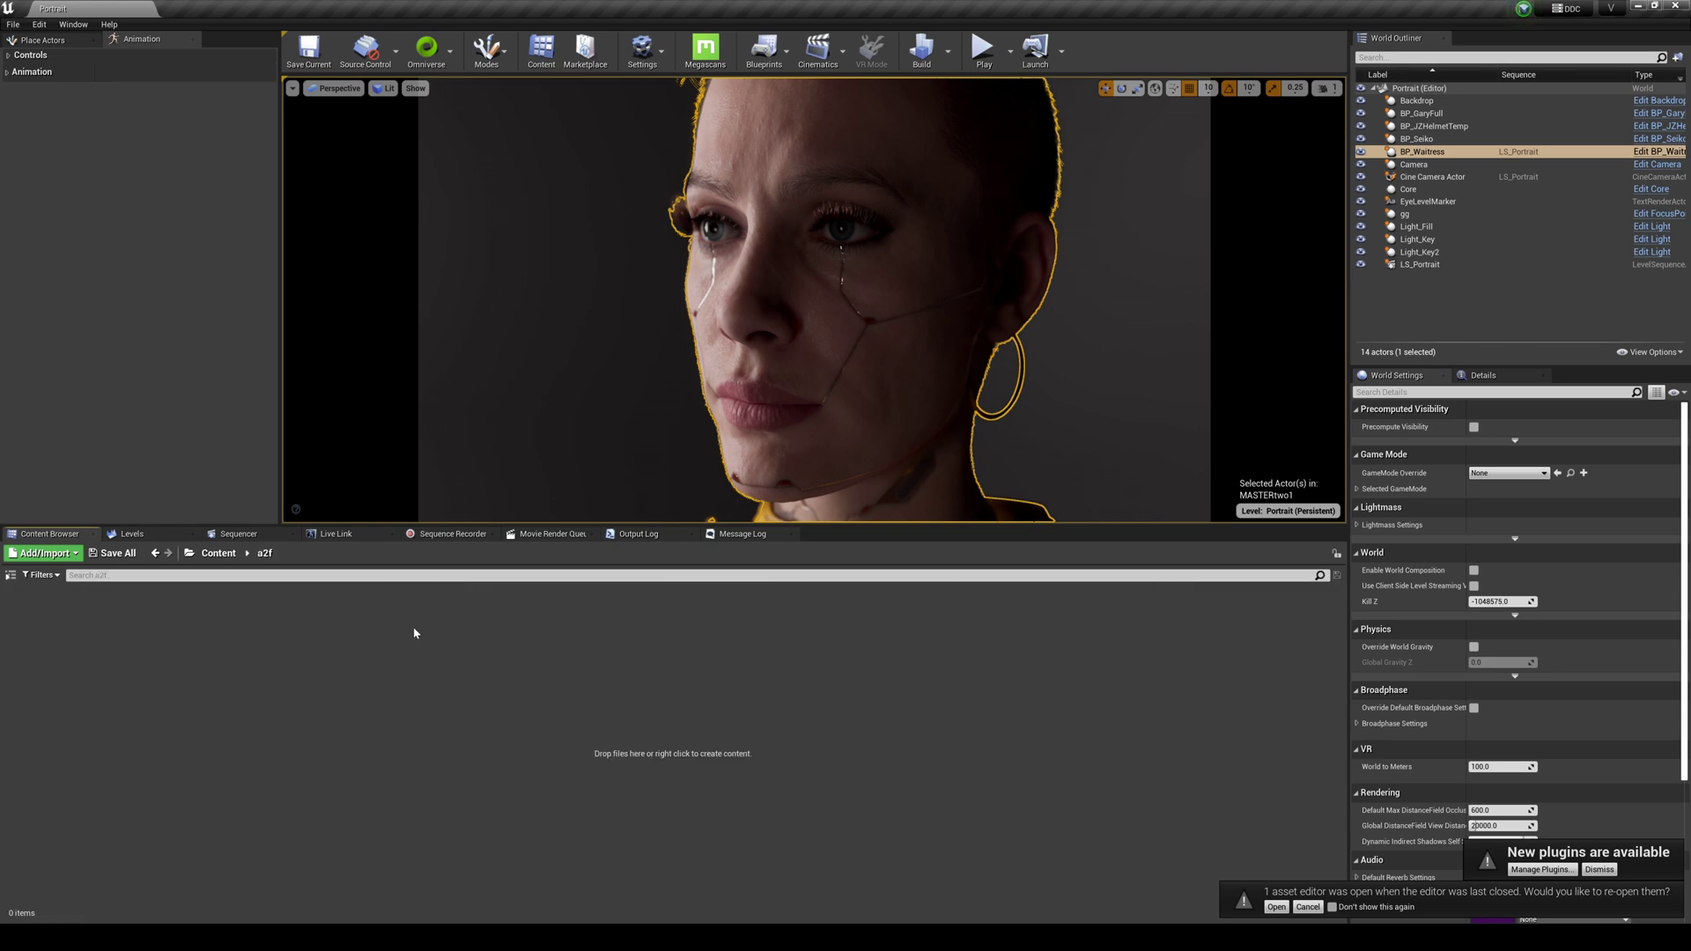
right_click(218, 655)
Step: Import mindy.usd from Documents/Kit/shared/capture as facial animation on Face_Archetype_Skeleton
click(304, 217)
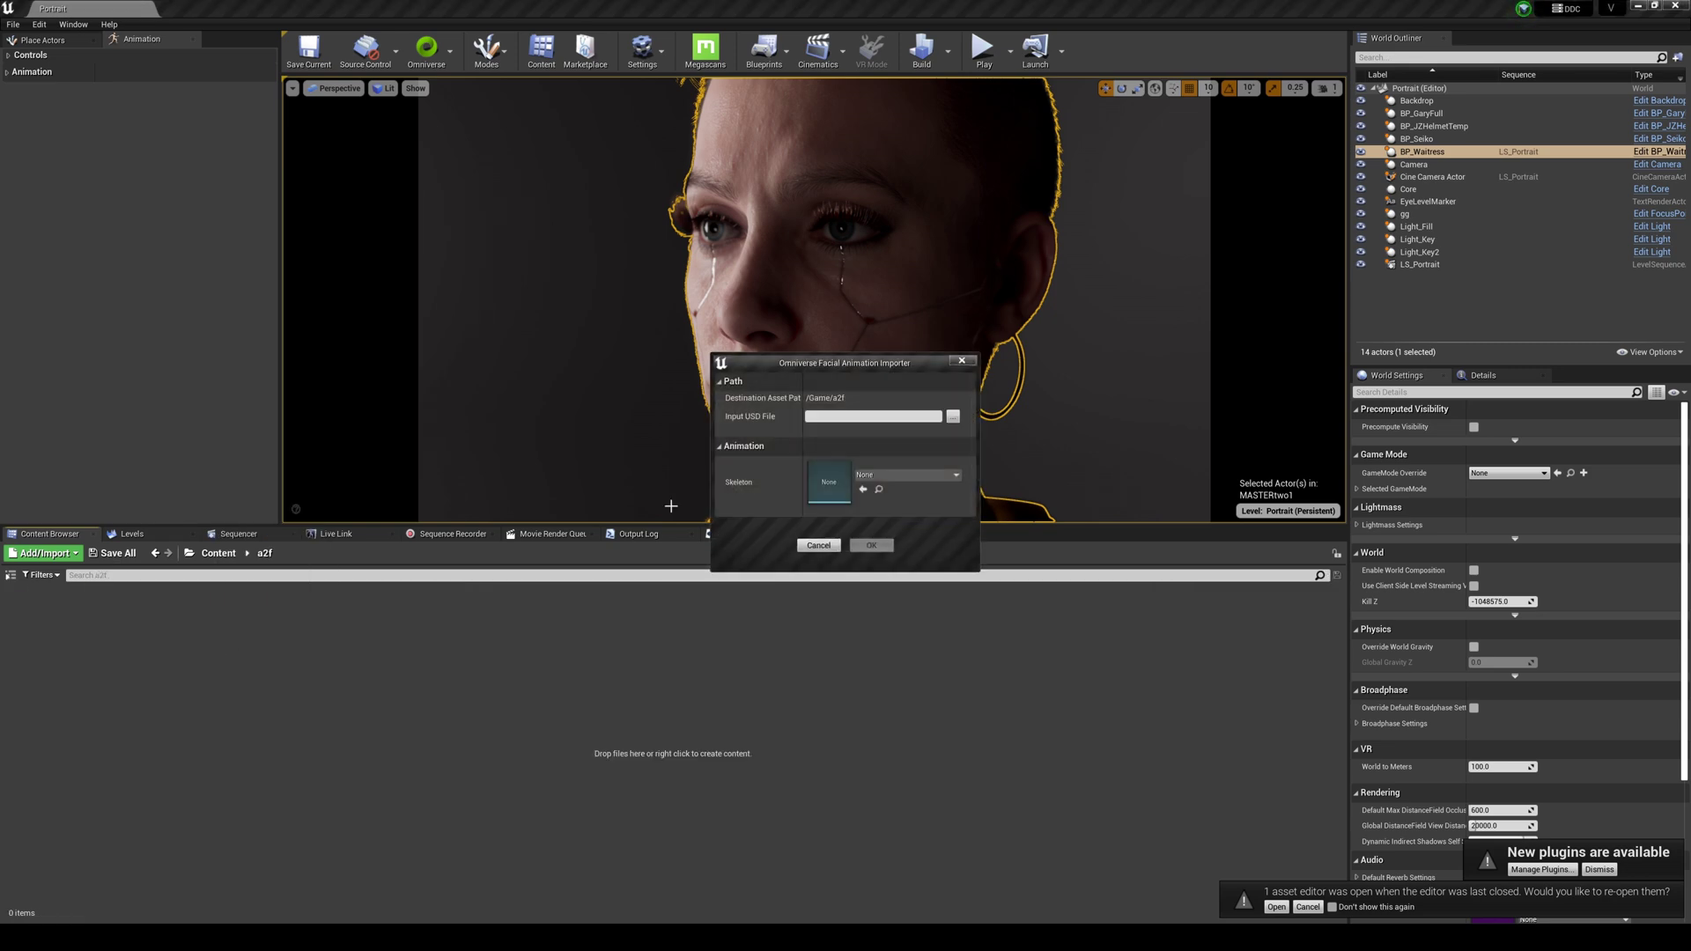
click(953, 416)
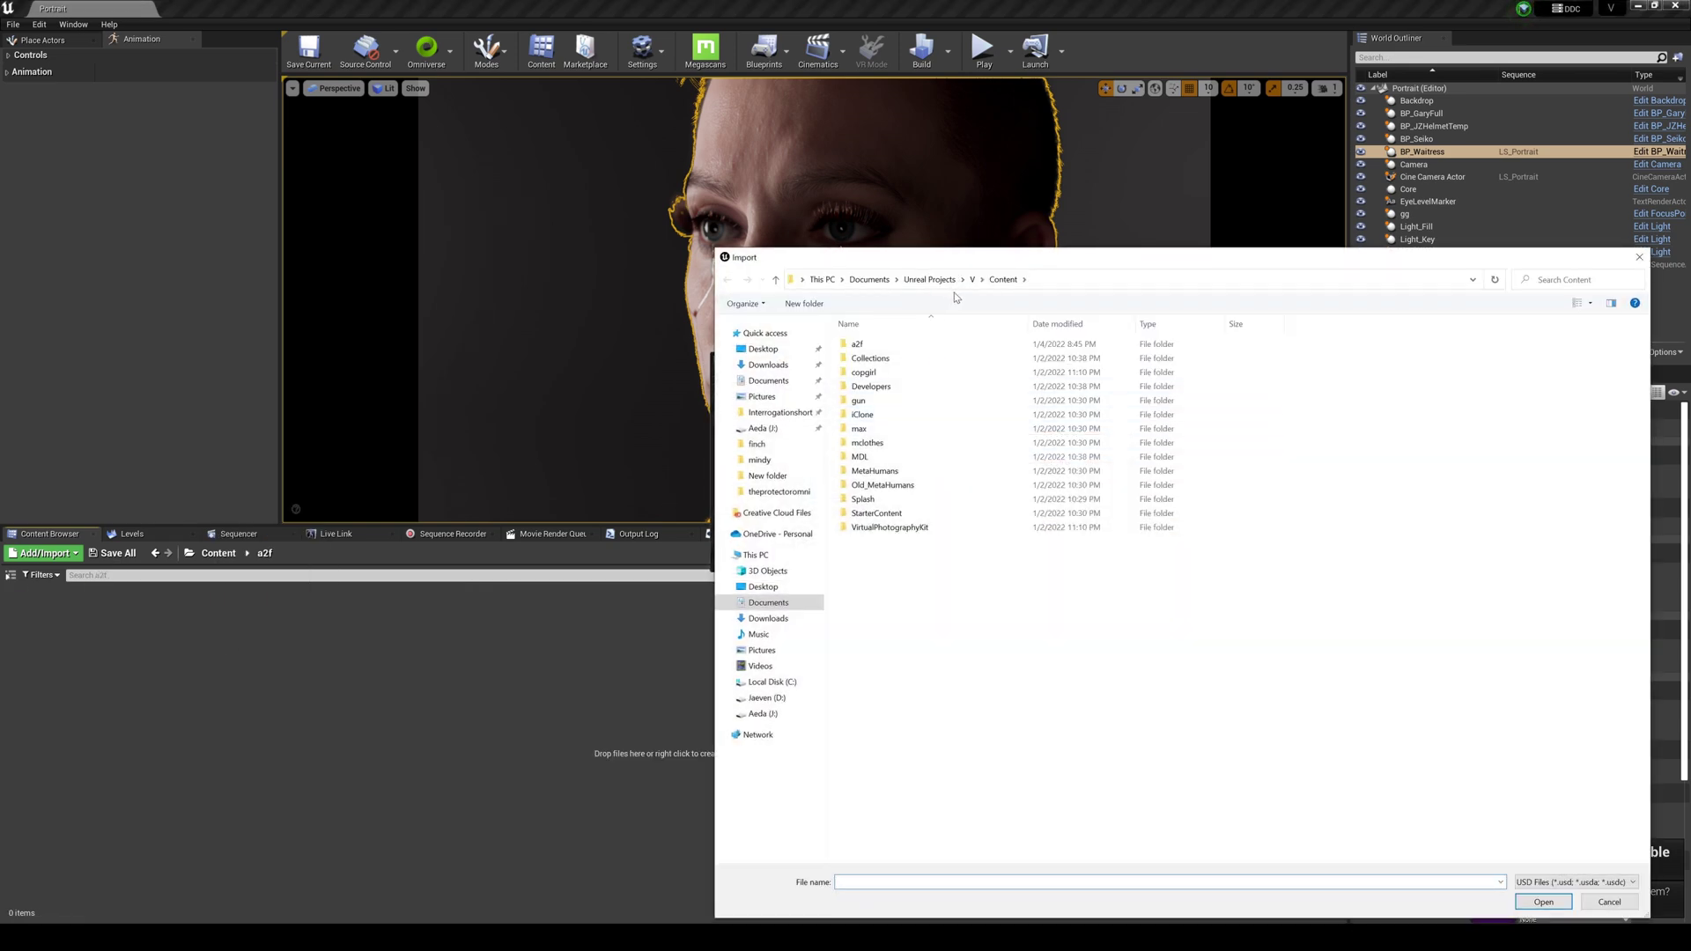
click(768, 380)
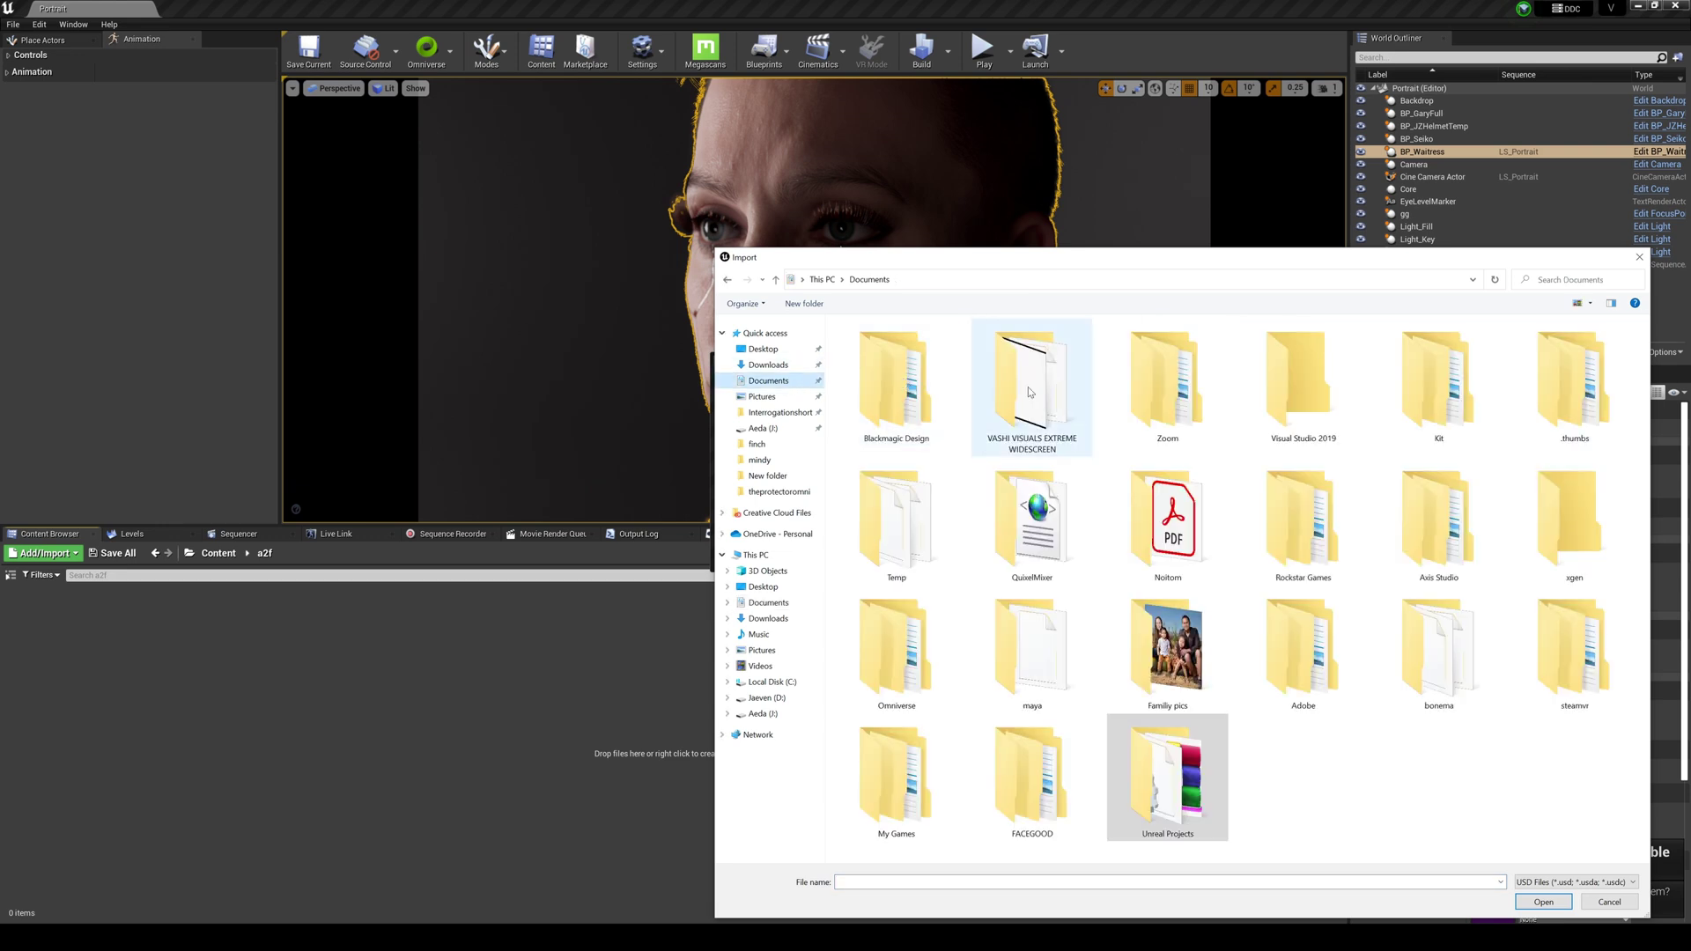
double_click(1108, 559)
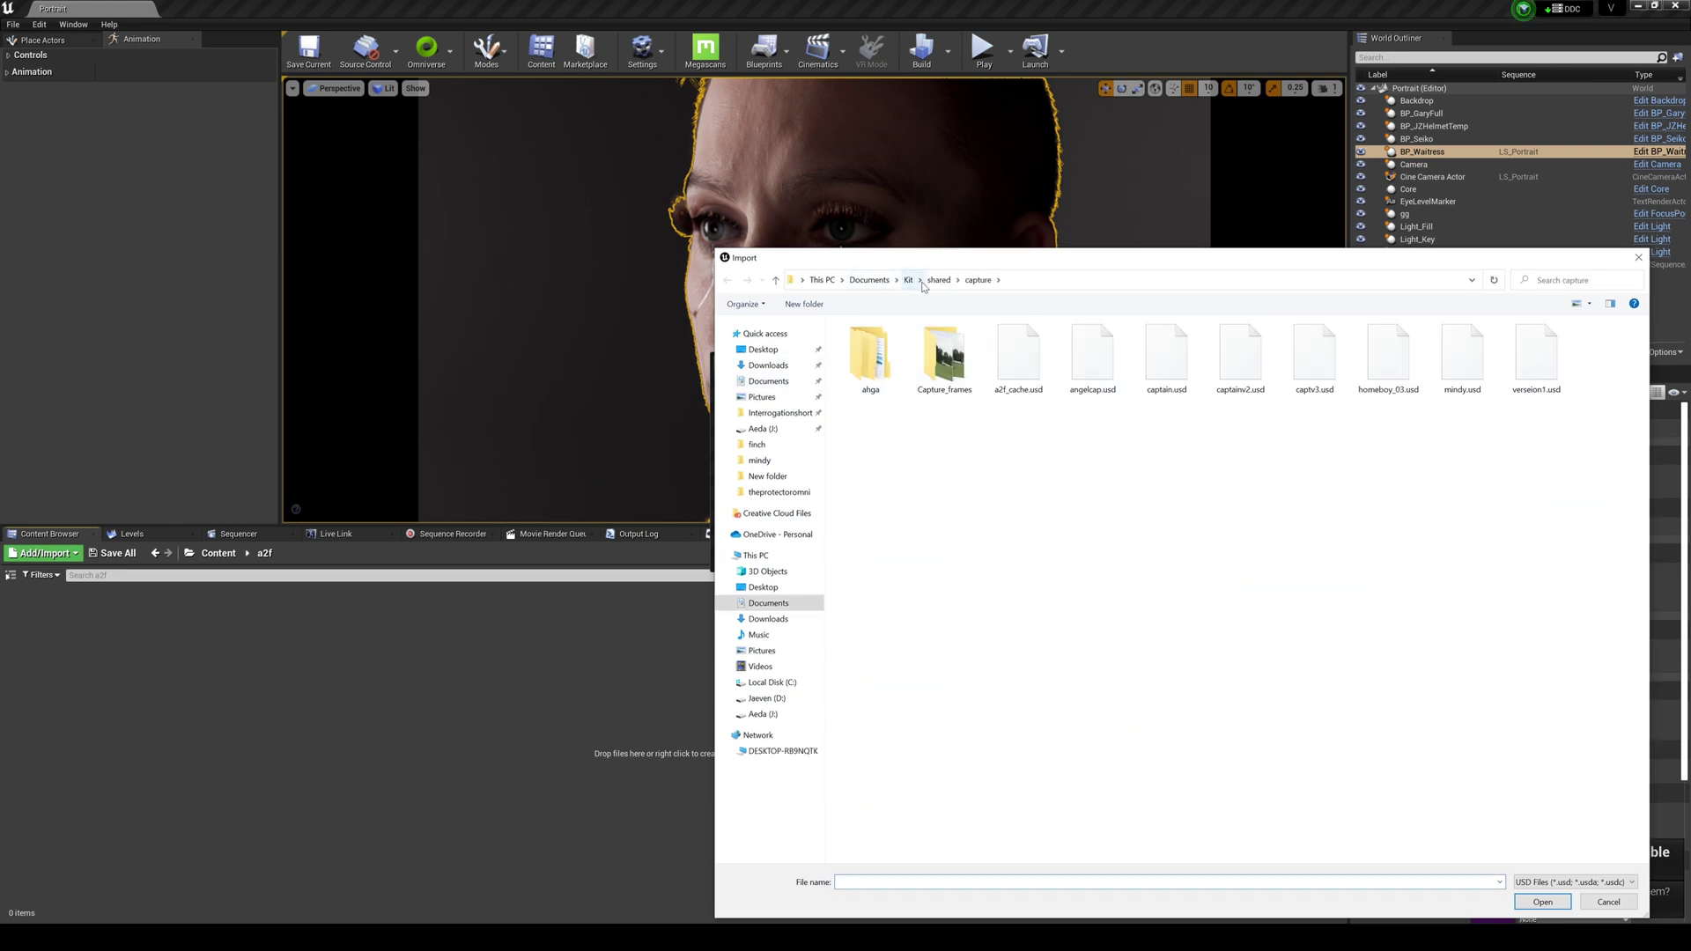
double_click(1460, 370)
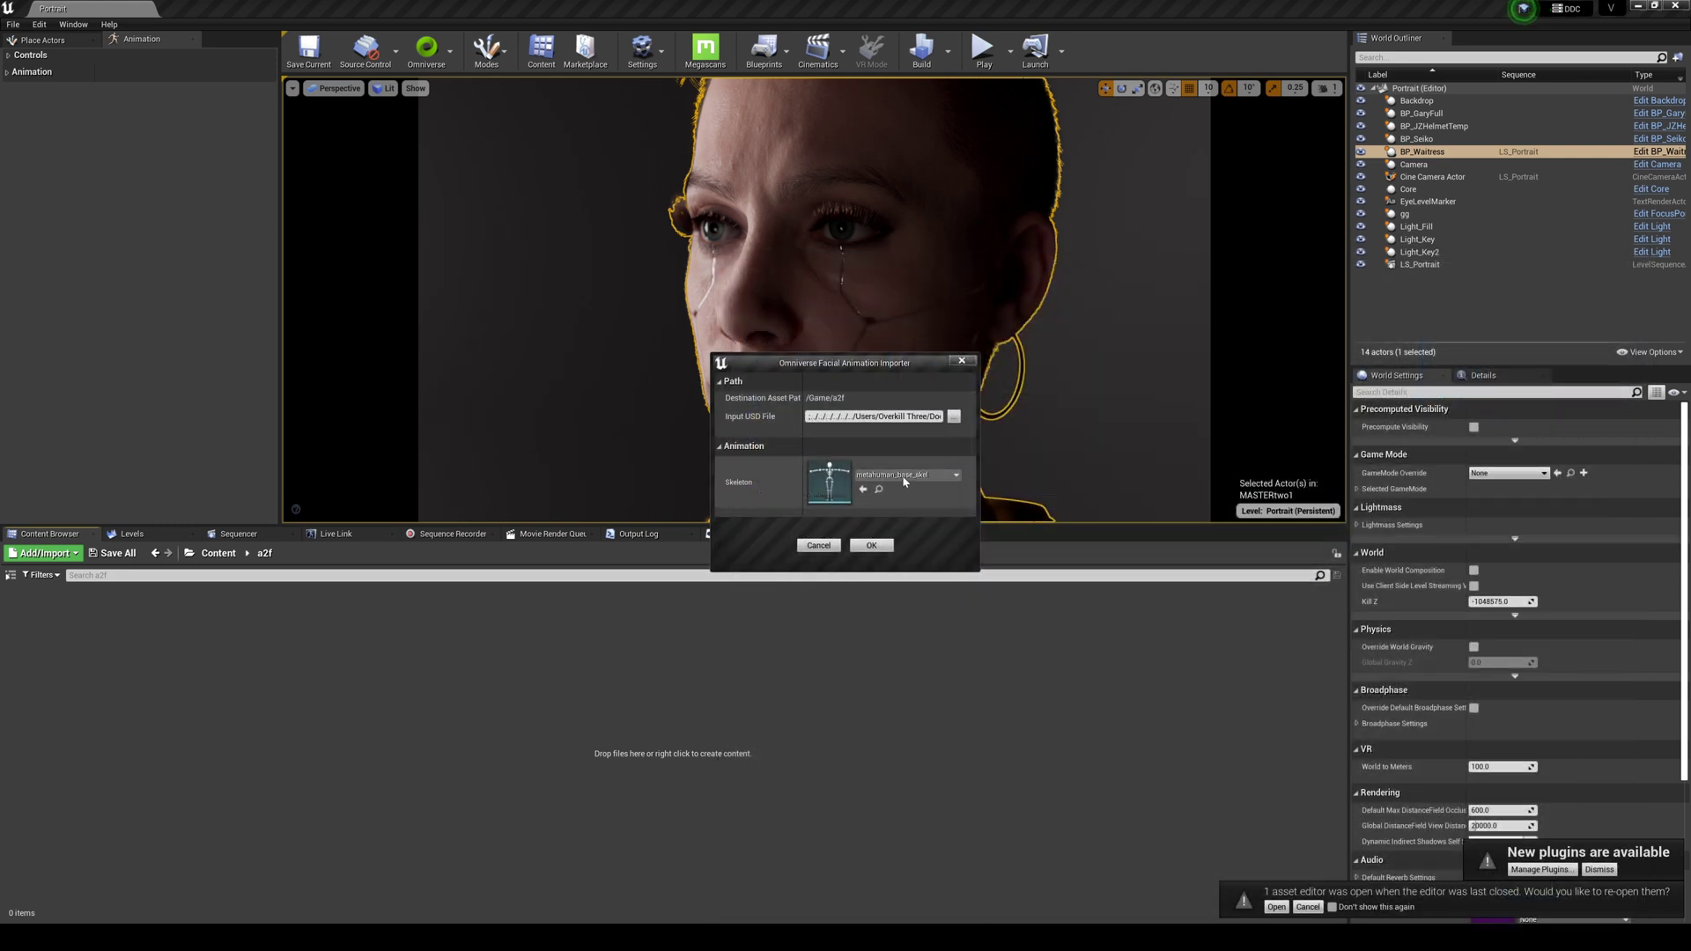
click(907, 474)
text(arch)
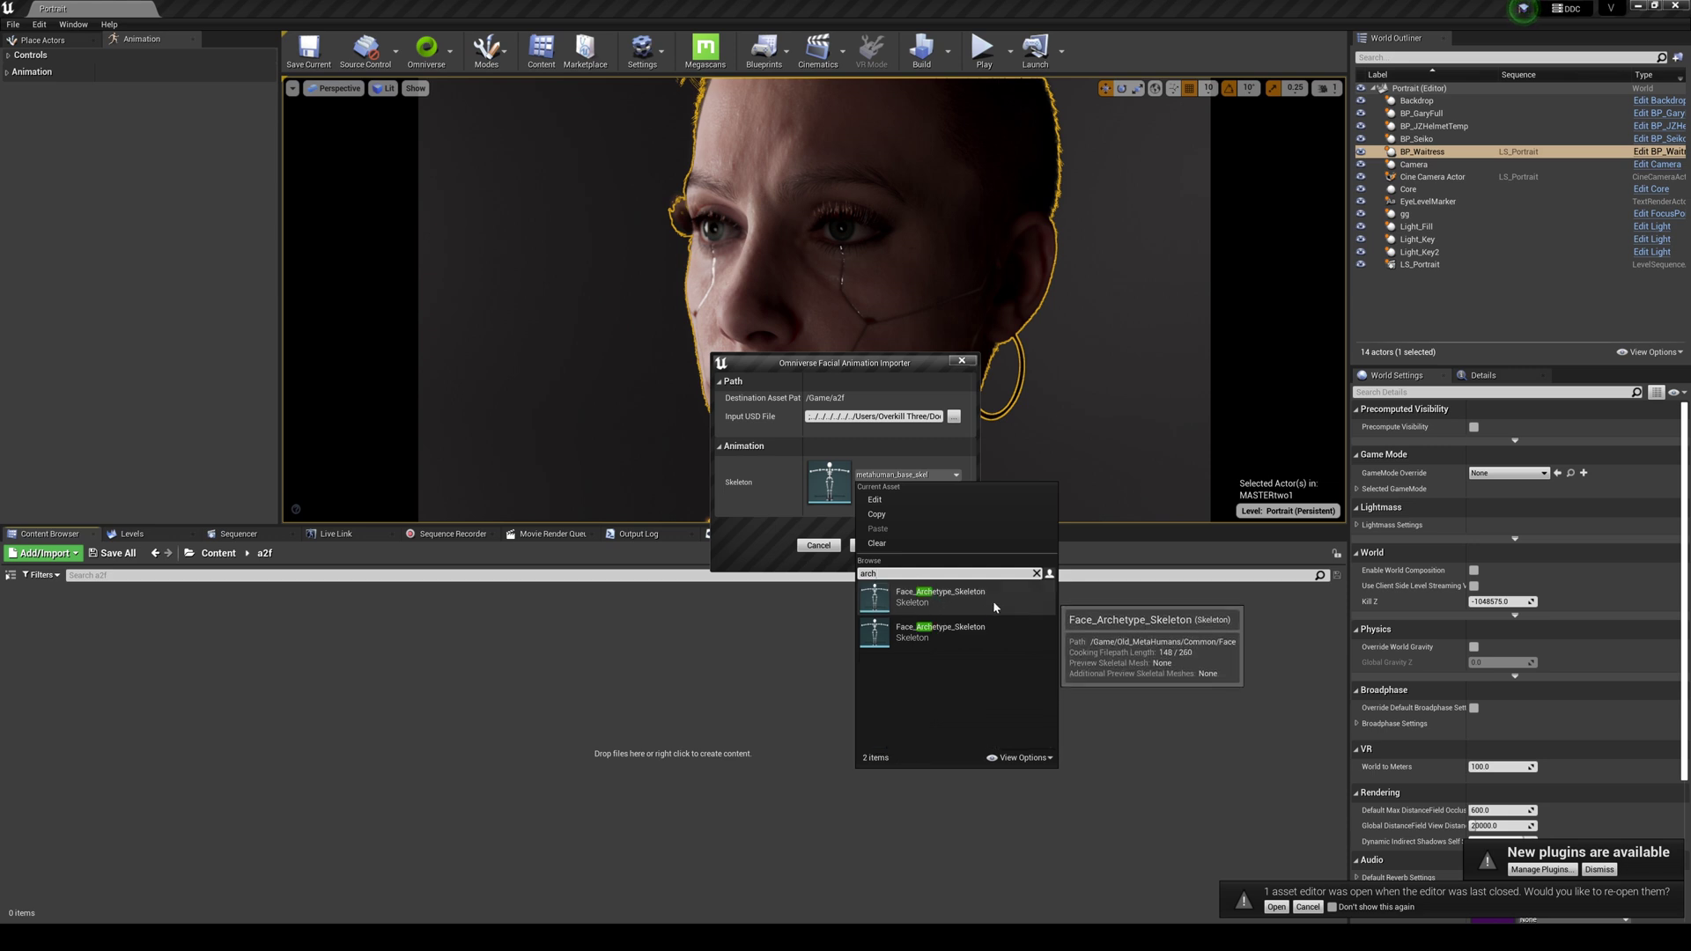
click(974, 614)
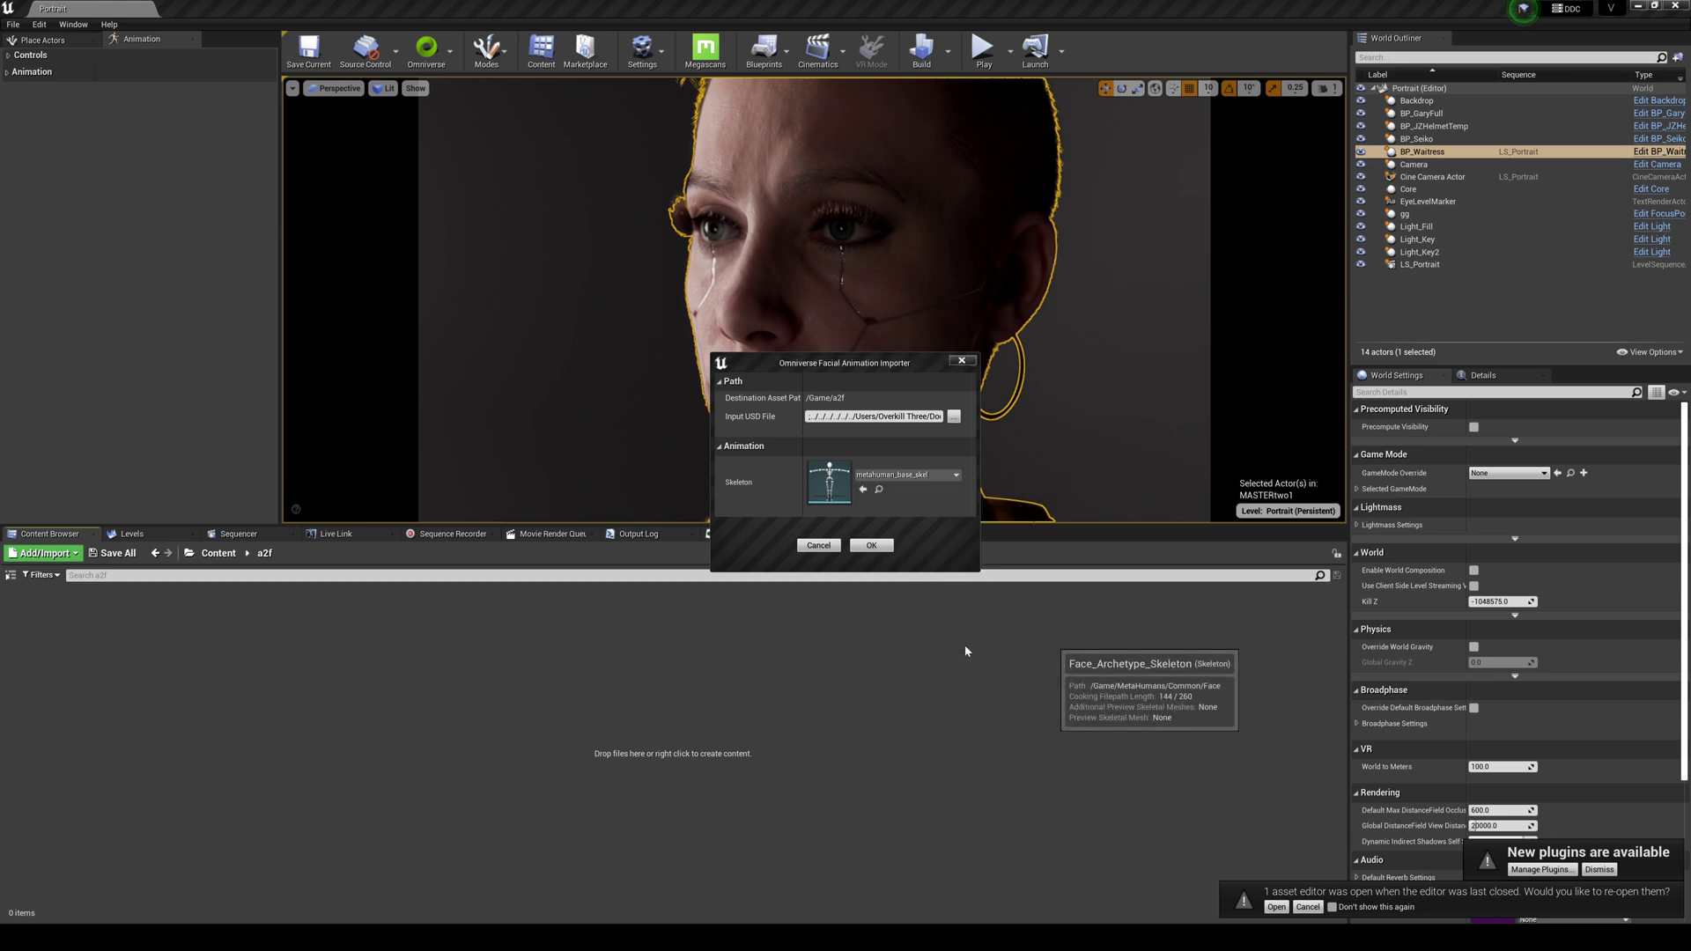
click(859, 547)
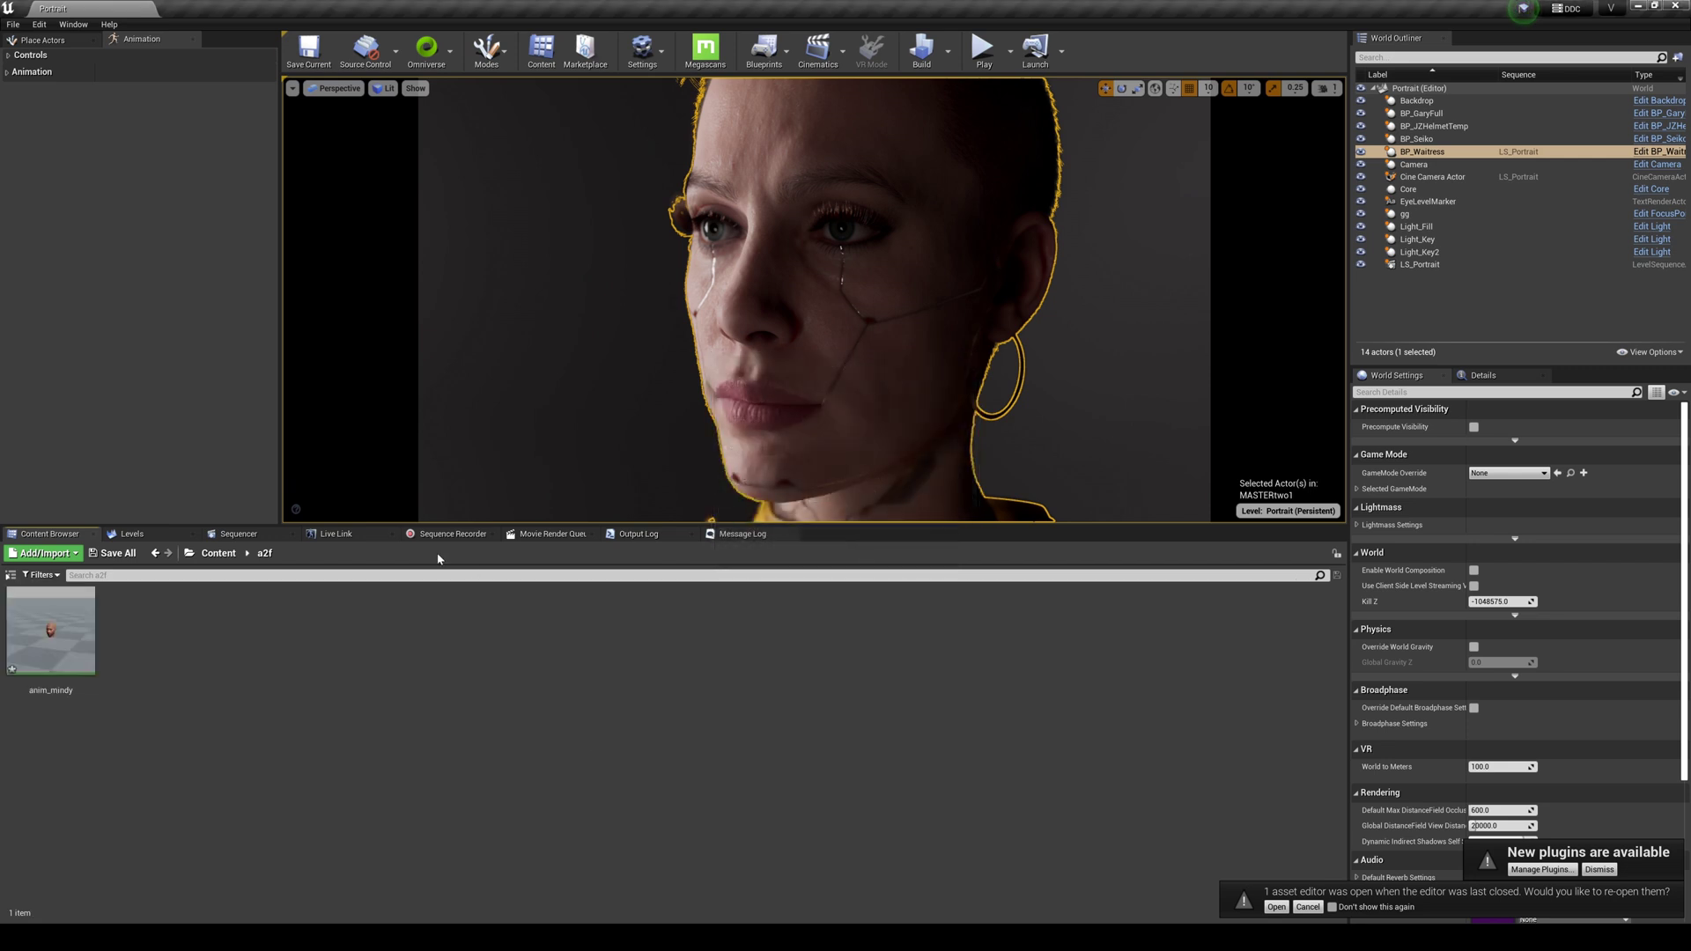
Step: Replace the Face_ControlBoard_CtrlRig track with an anim_mindy animation track on Face
click(264, 535)
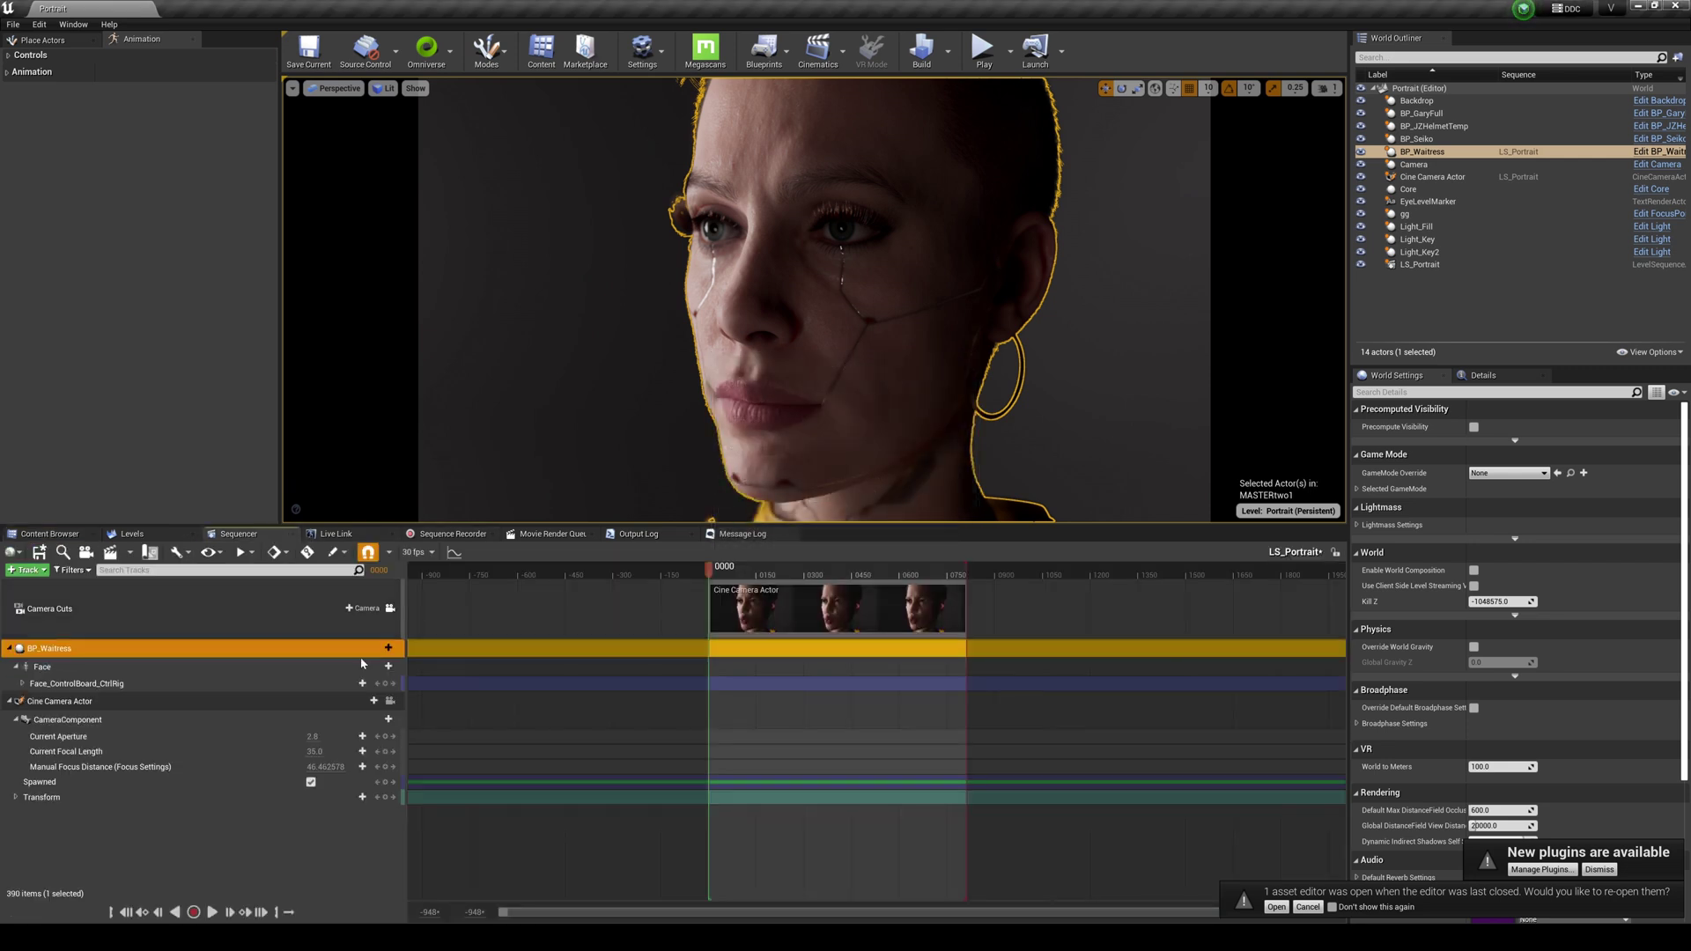
click(76, 683)
key(Delete)
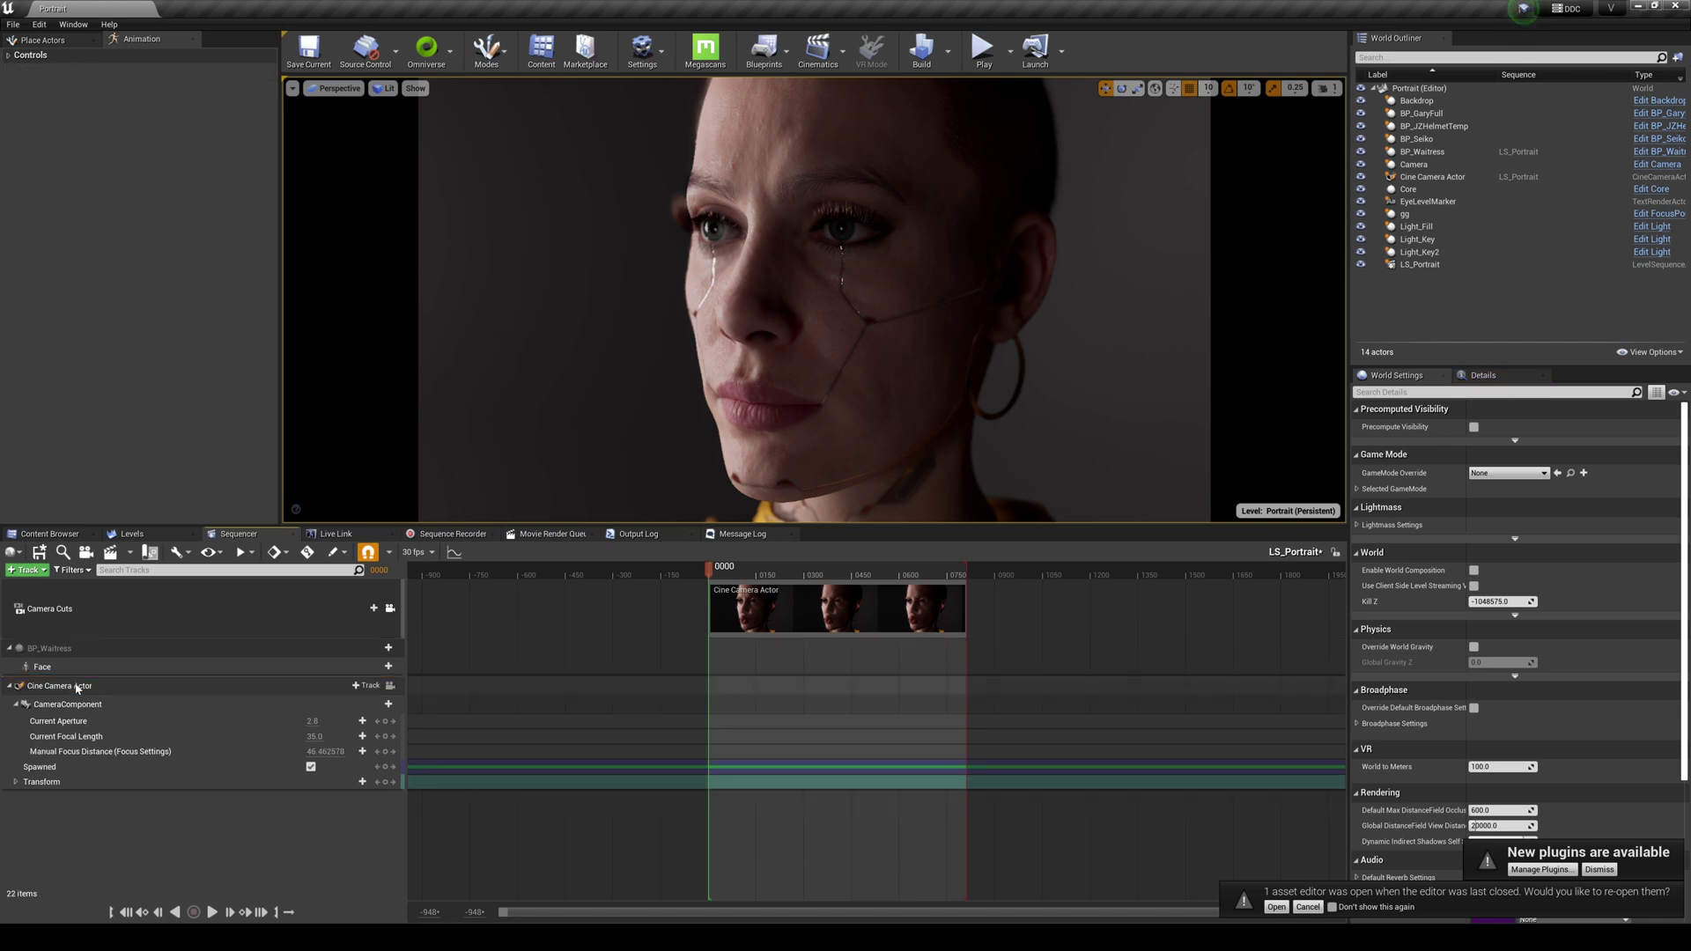
click(191, 667)
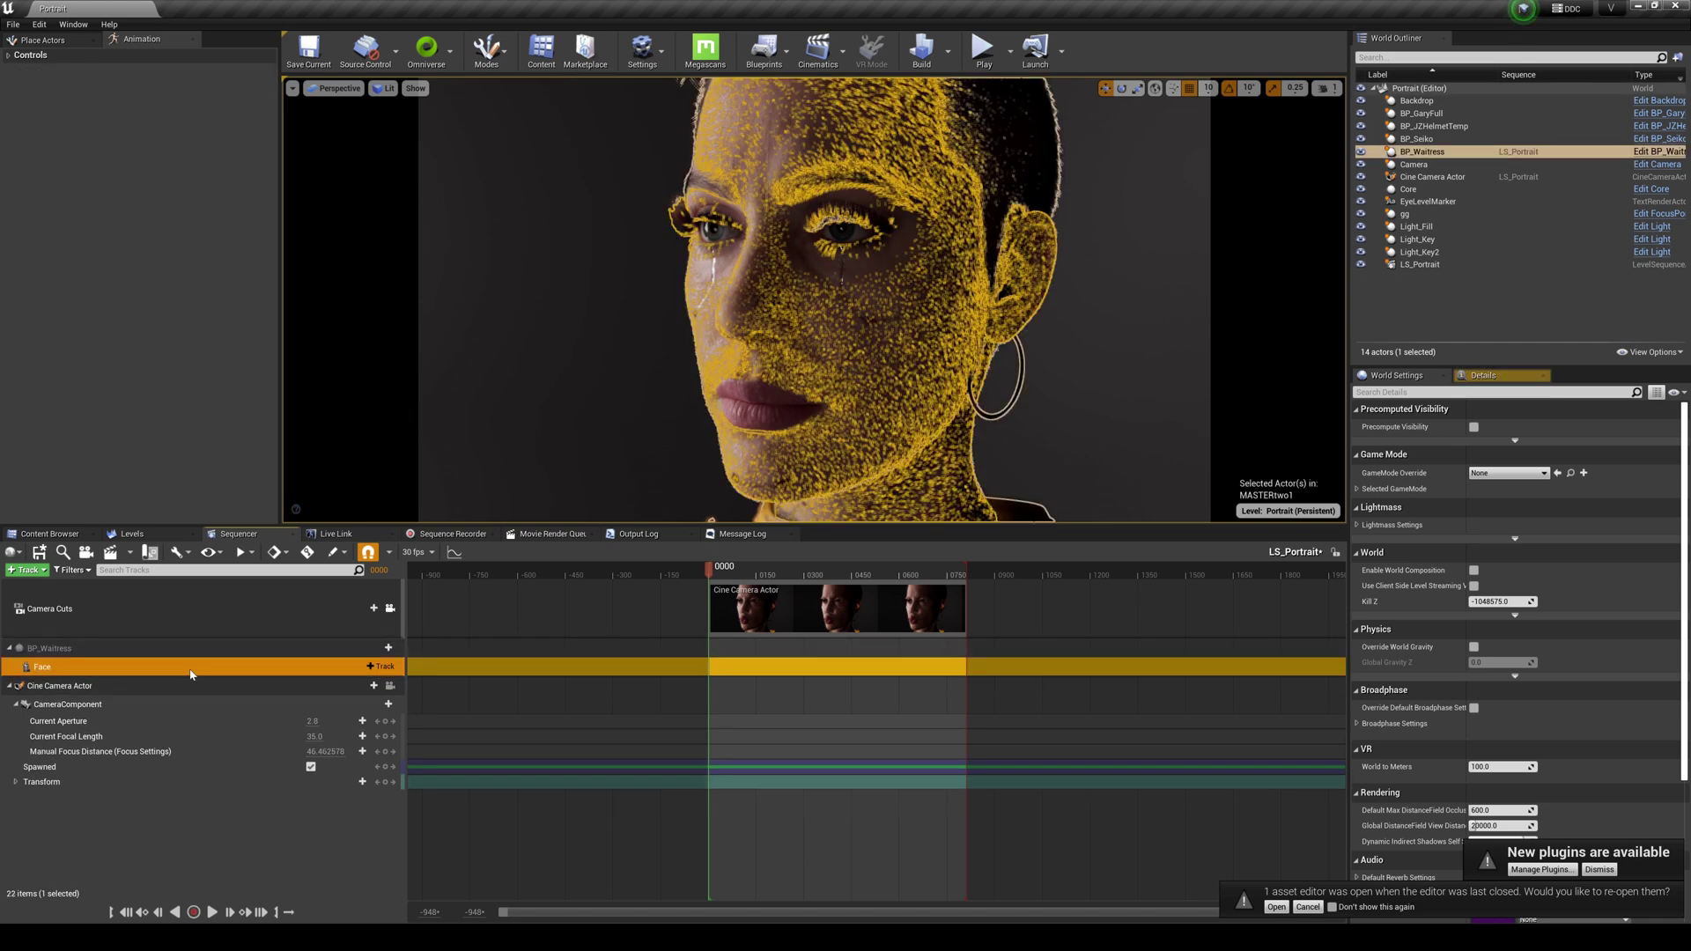
click(378, 666)
mouse_move(449, 18)
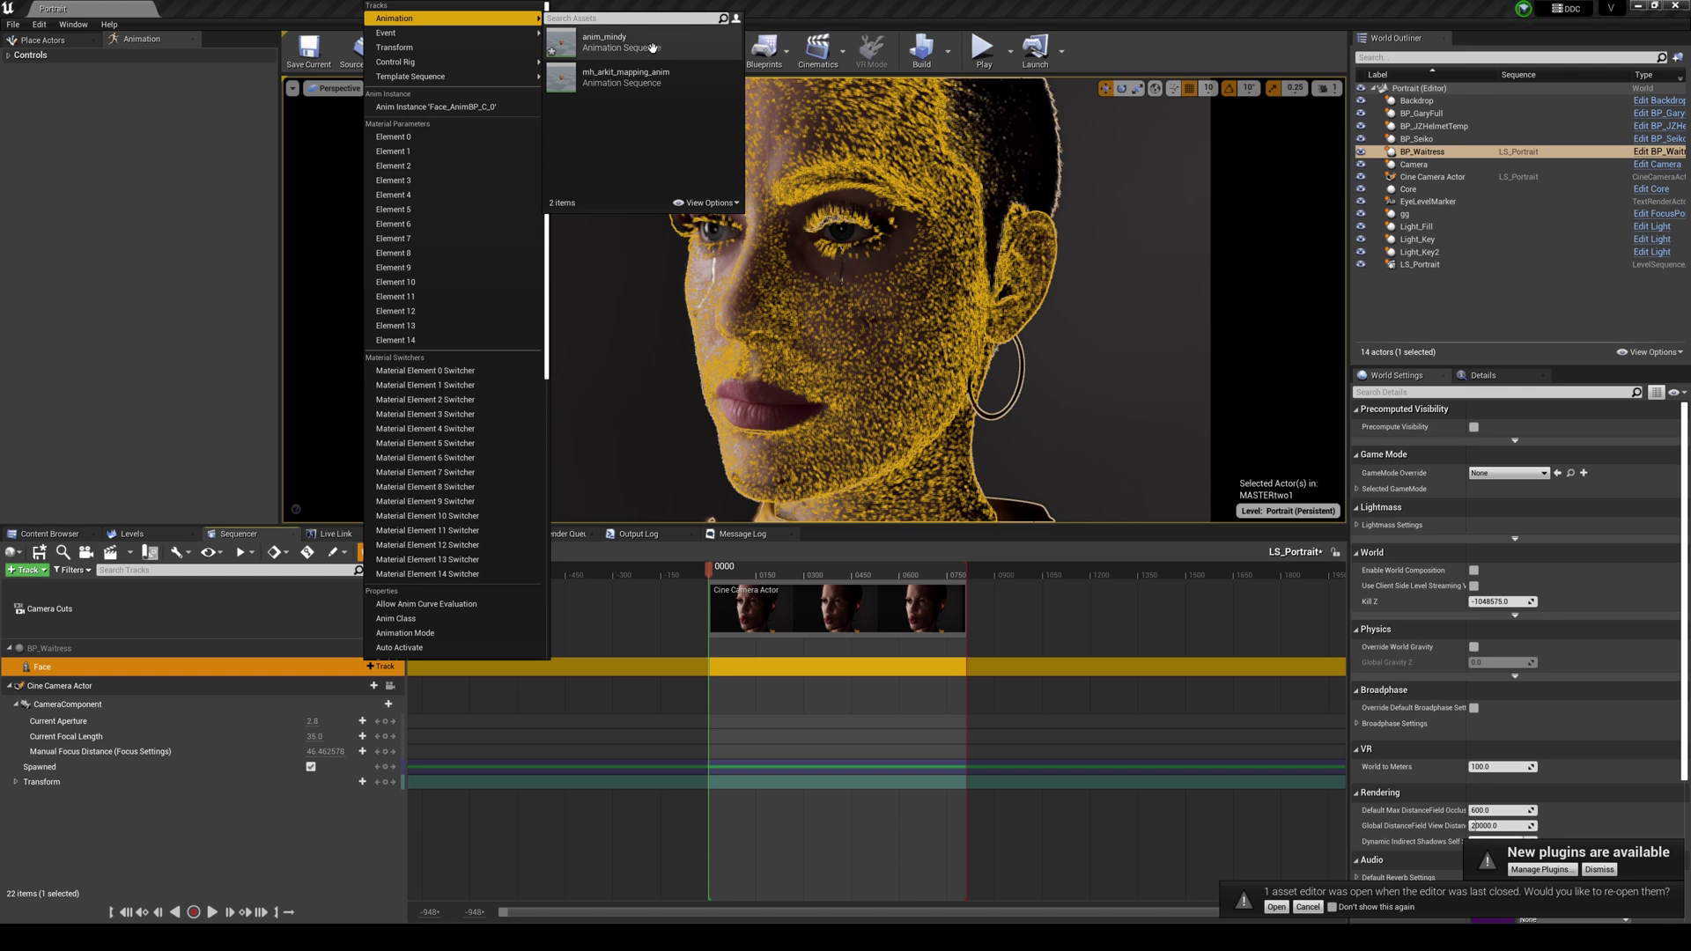
click(627, 58)
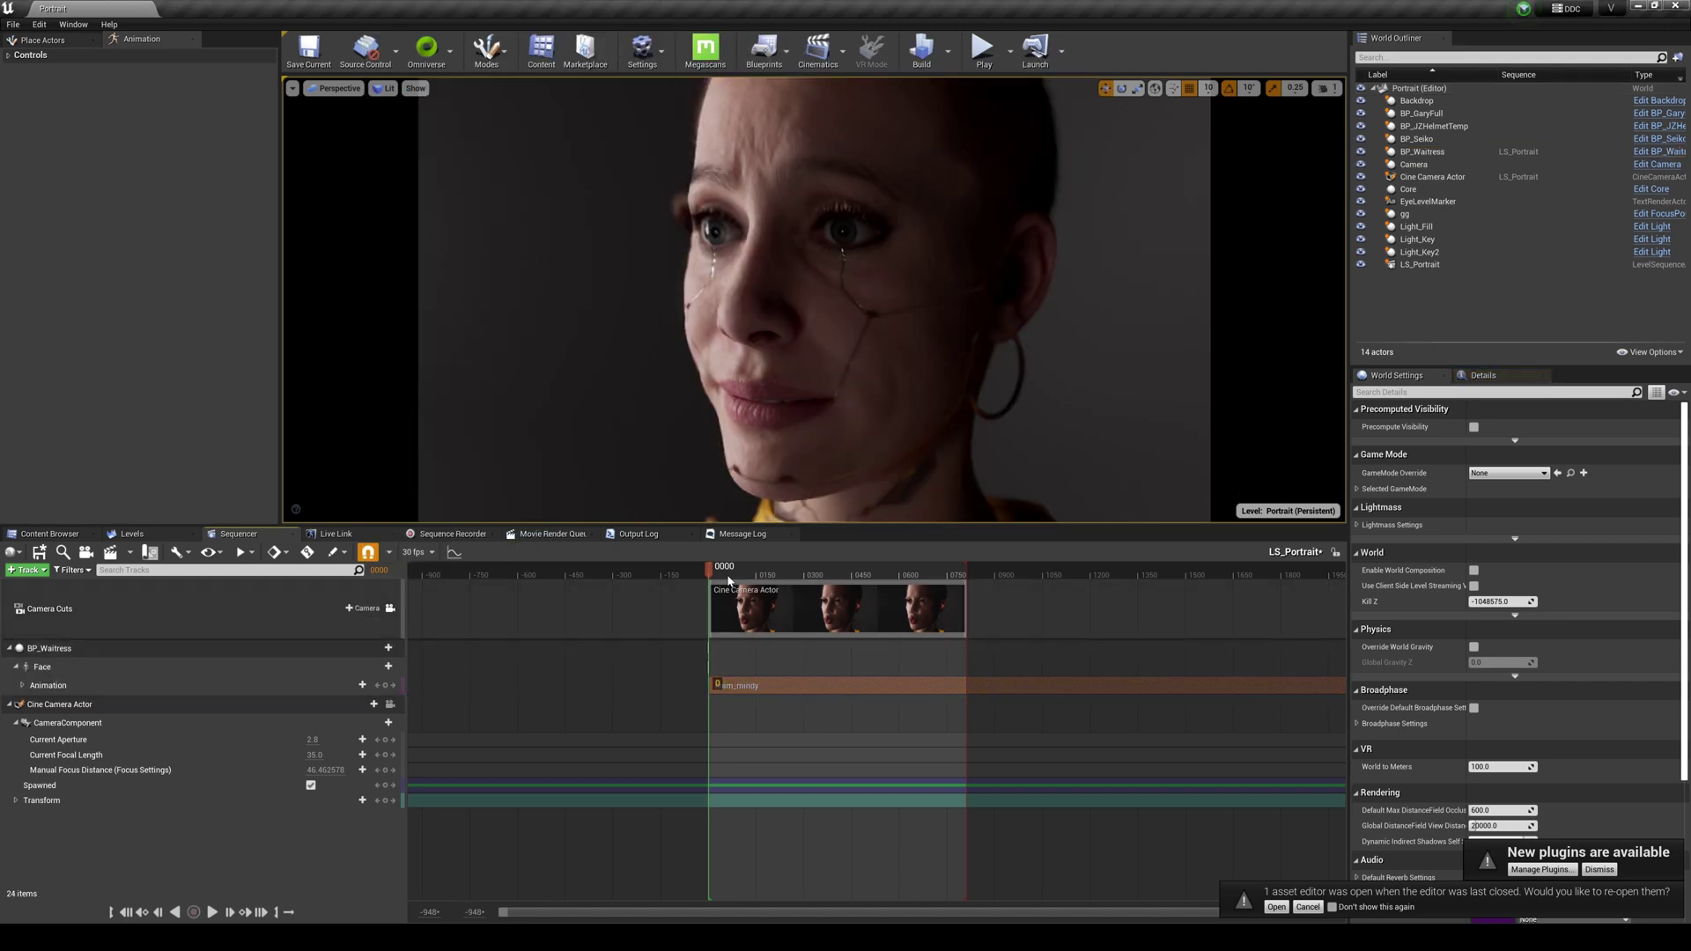
ctrl+scroll(938, 668, down, 2)
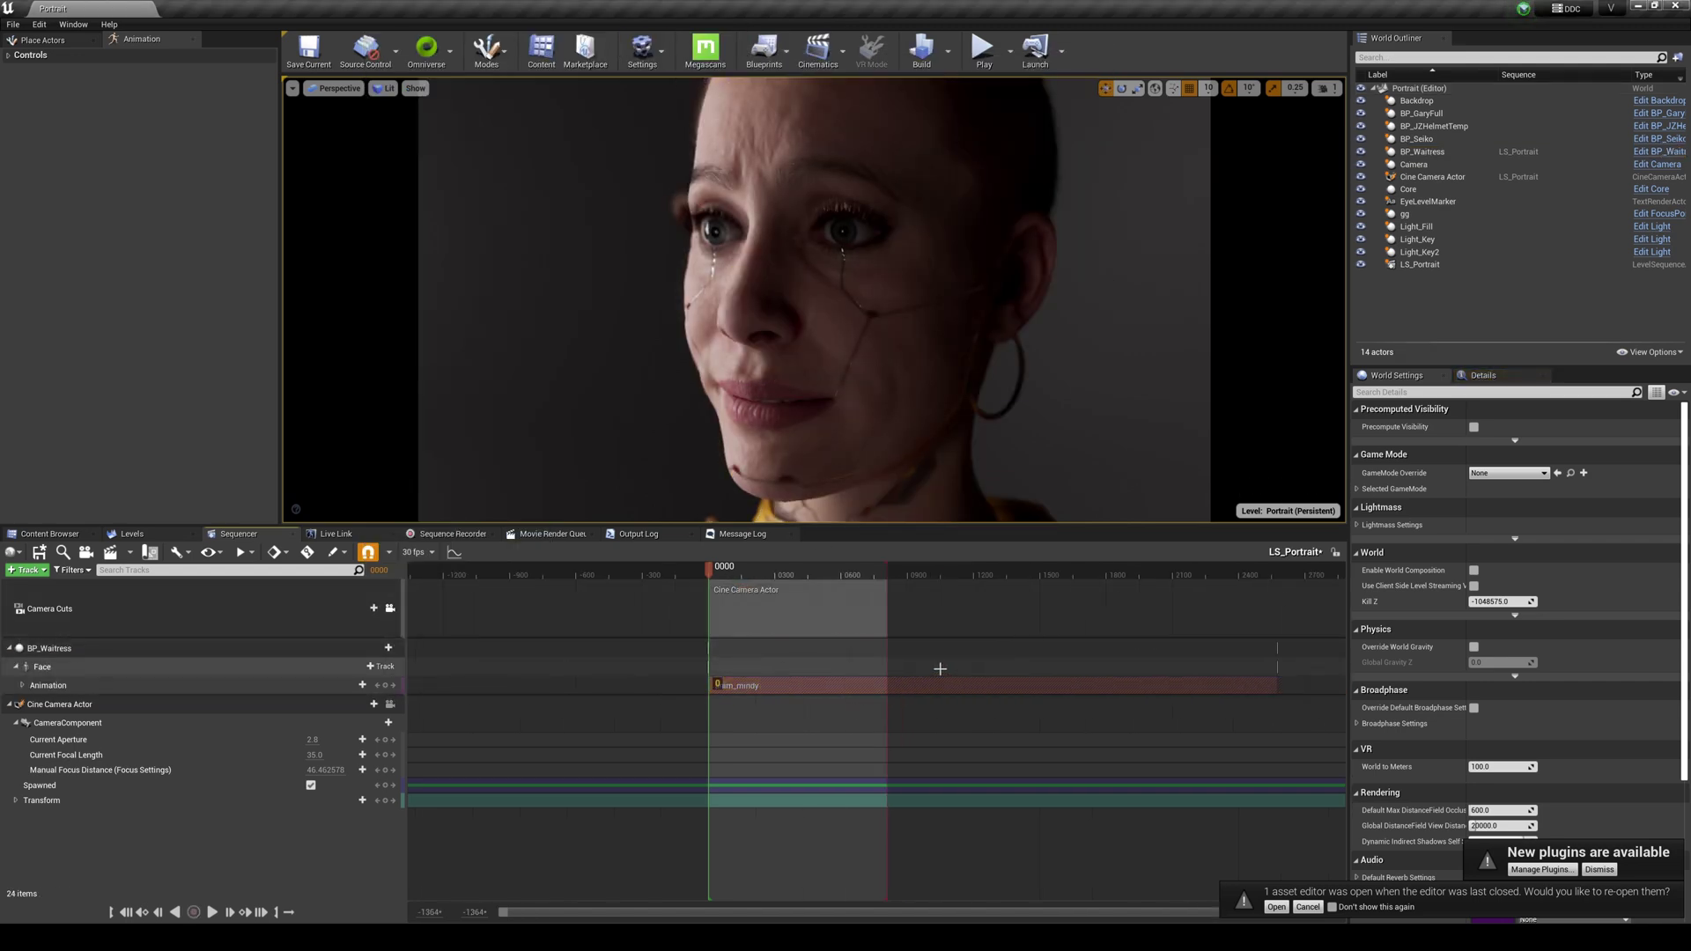
ctrl+scroll(911, 647, down, 2)
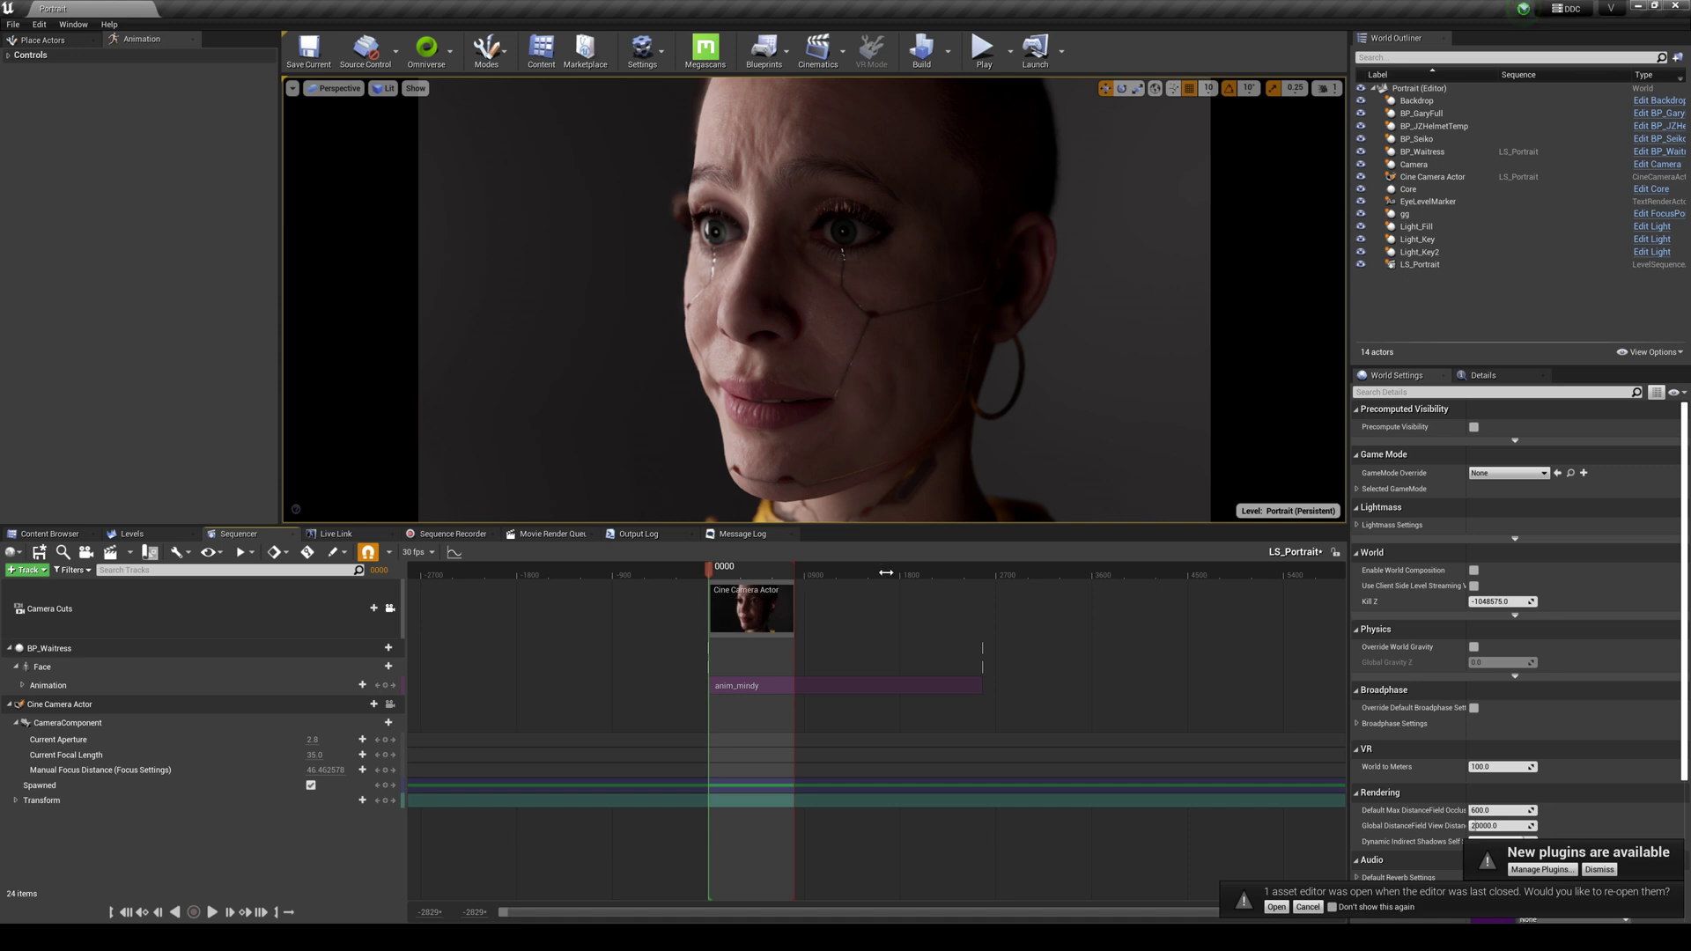
Step: Extend the playback range and camera cut to anim_mindy's end, then preview playback
drag(885, 572, 983, 572)
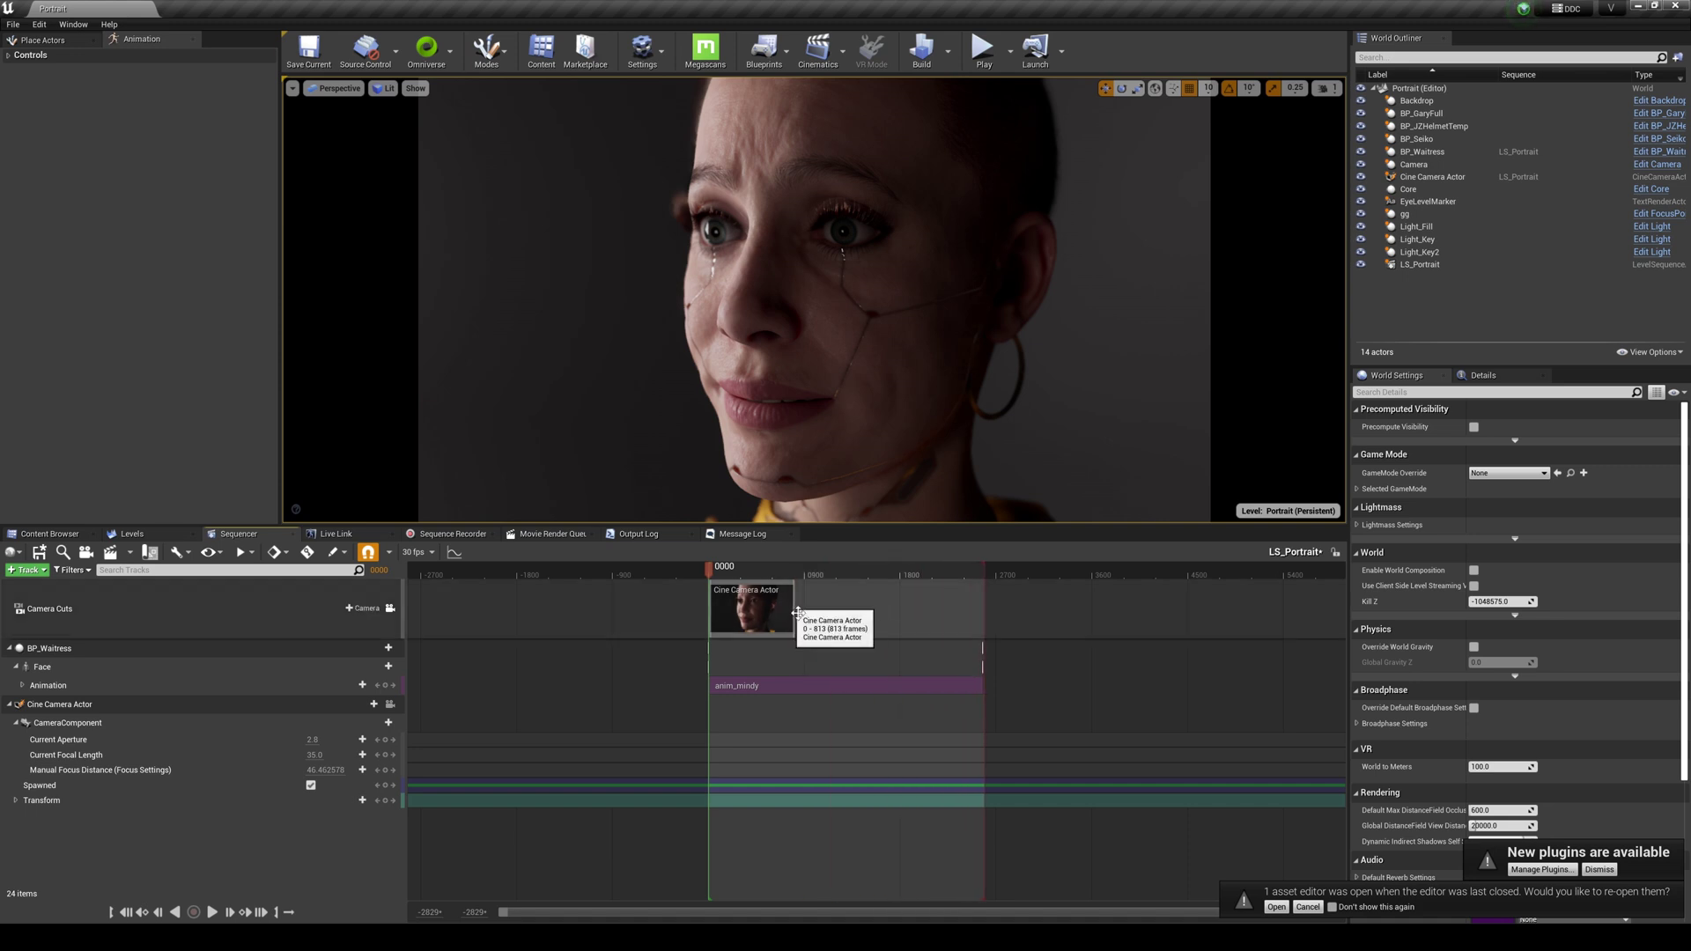
drag(796, 613, 983, 614)
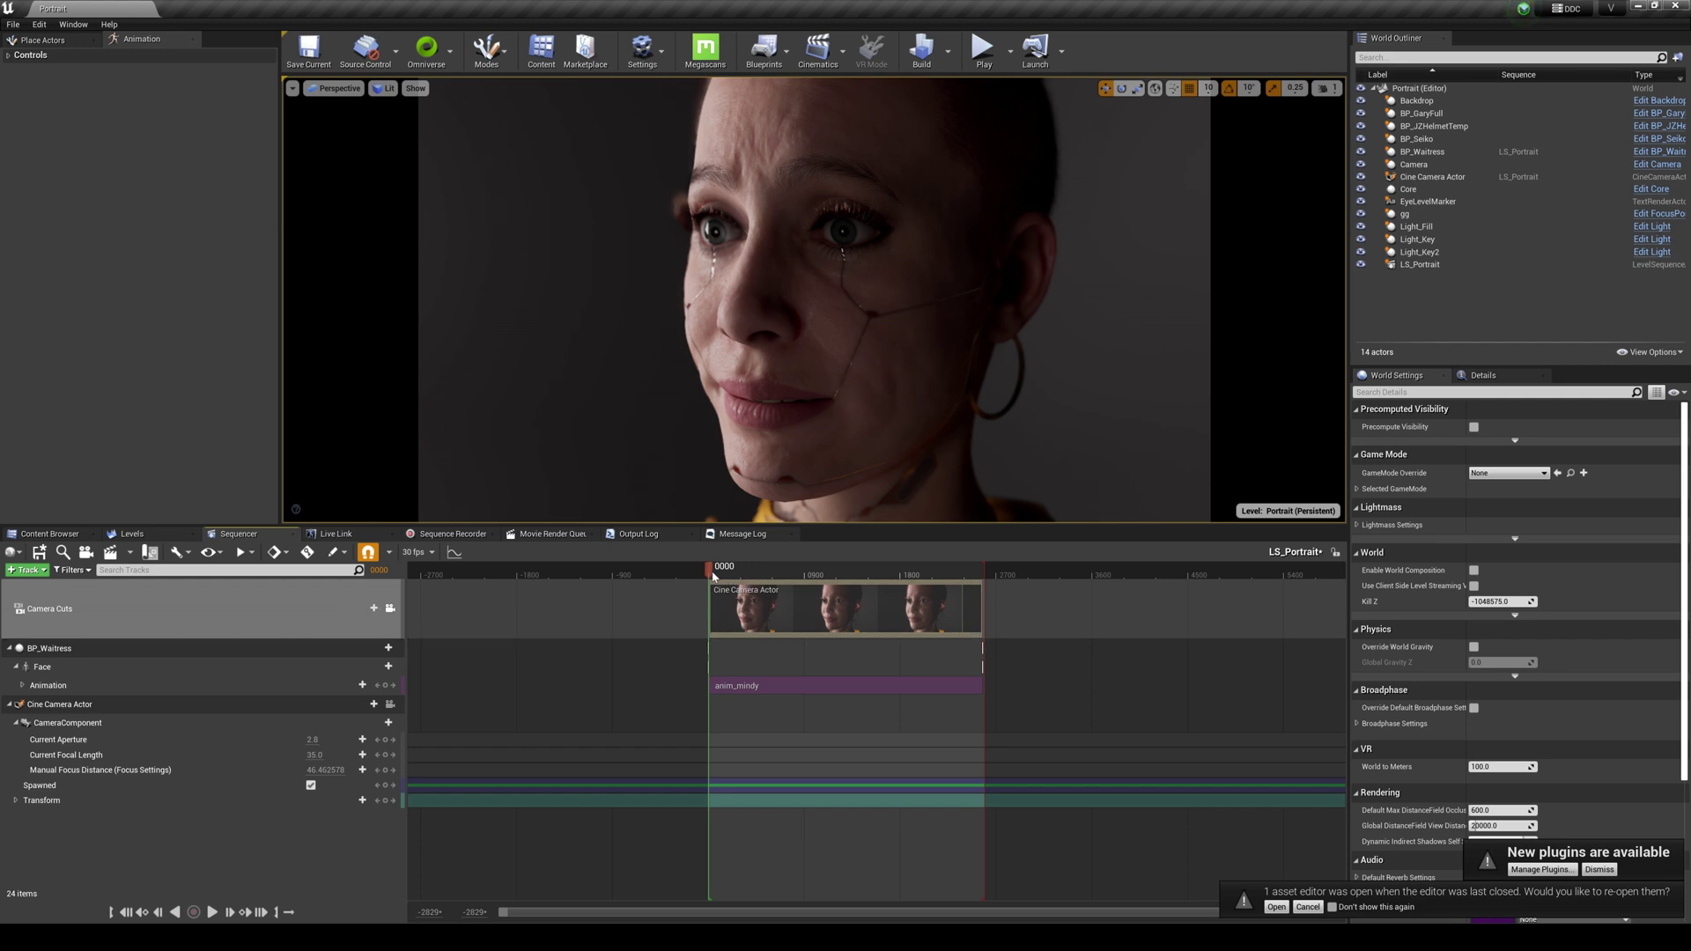
key(space)
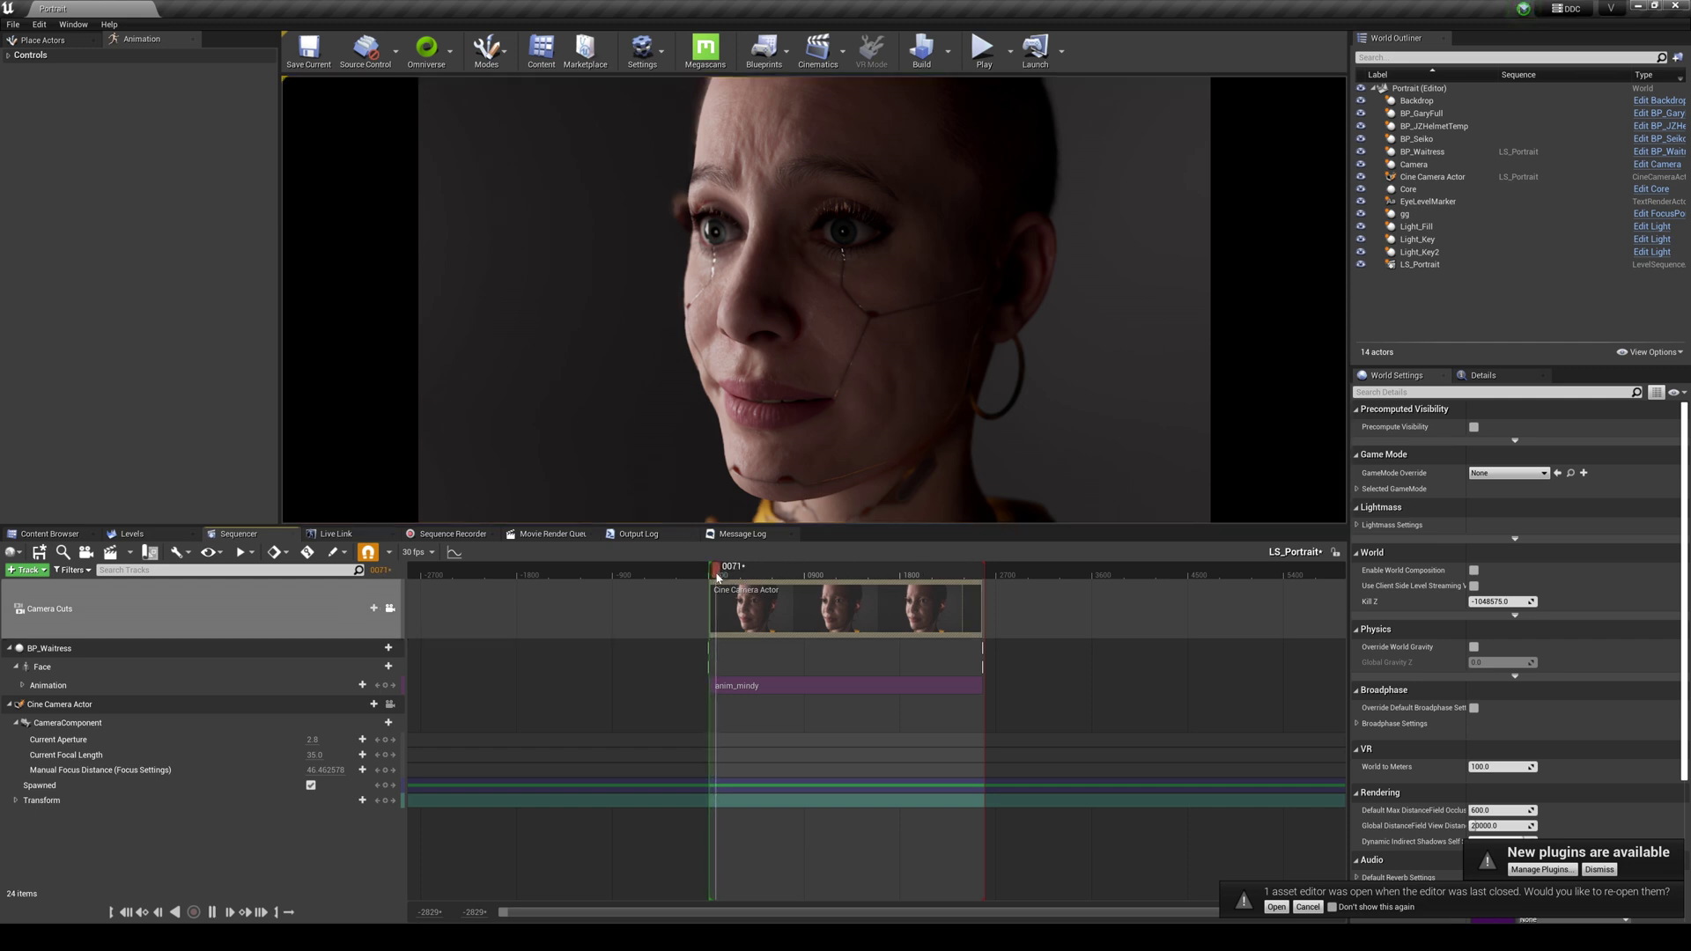
drag(717, 574, 730, 571)
key(space)
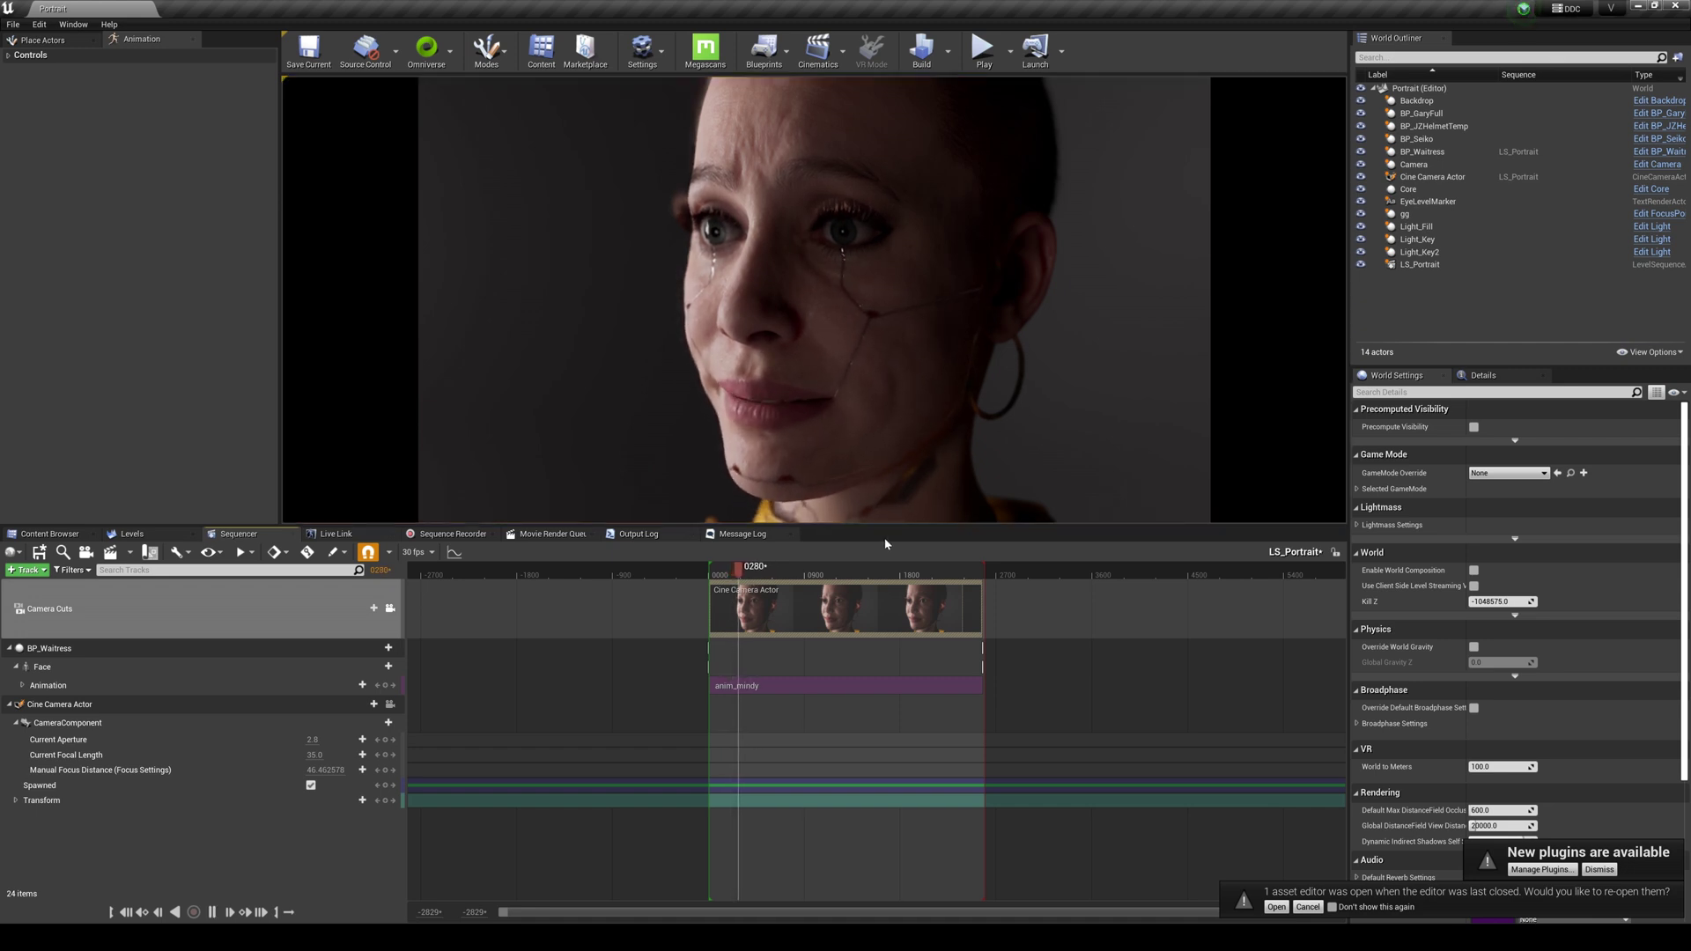
key(space)
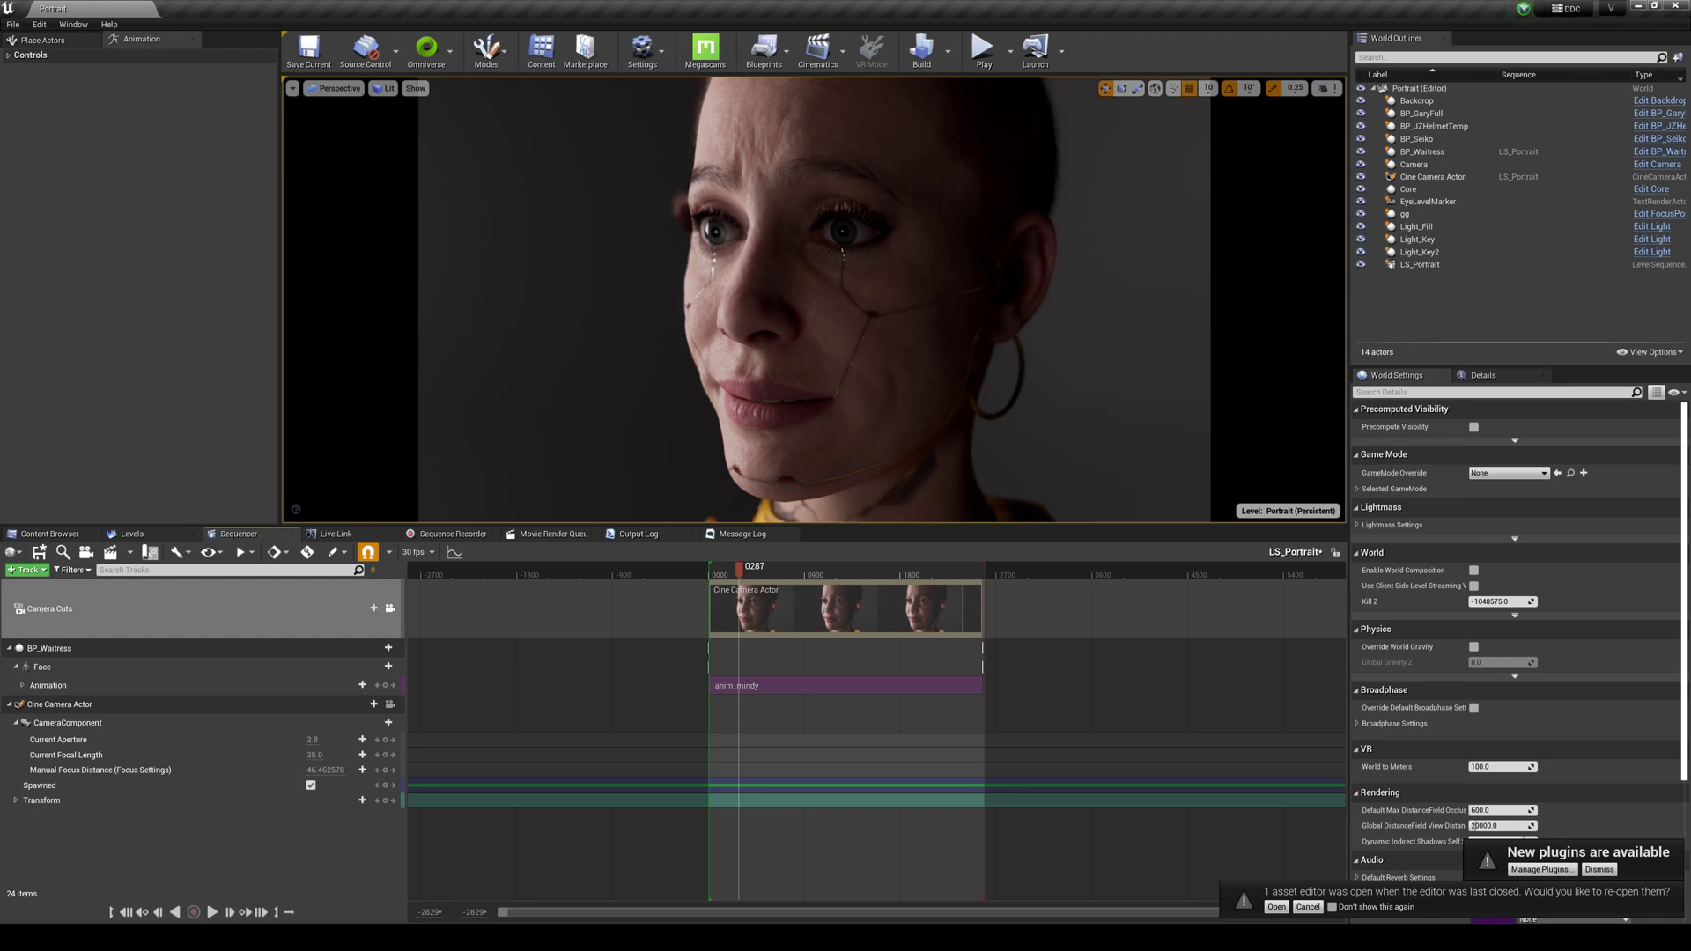
key(Up)
Step: Import the Samwise audio from Desktop/a2fpartdux into the a2f folder
click(48, 533)
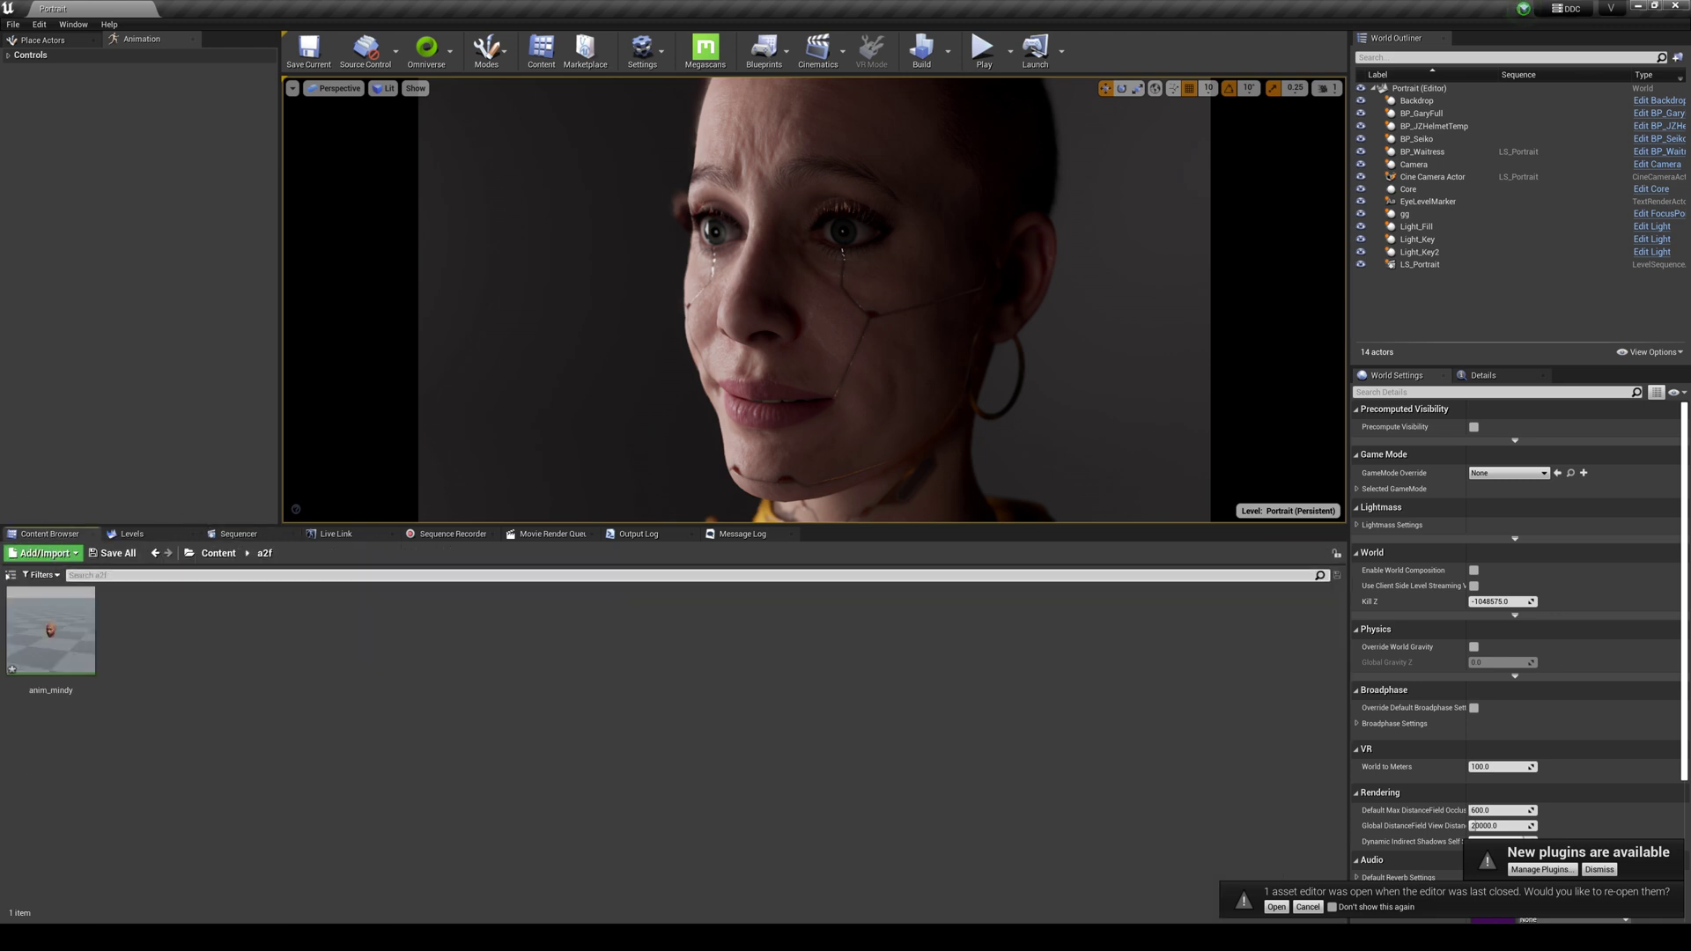
key(super+e)
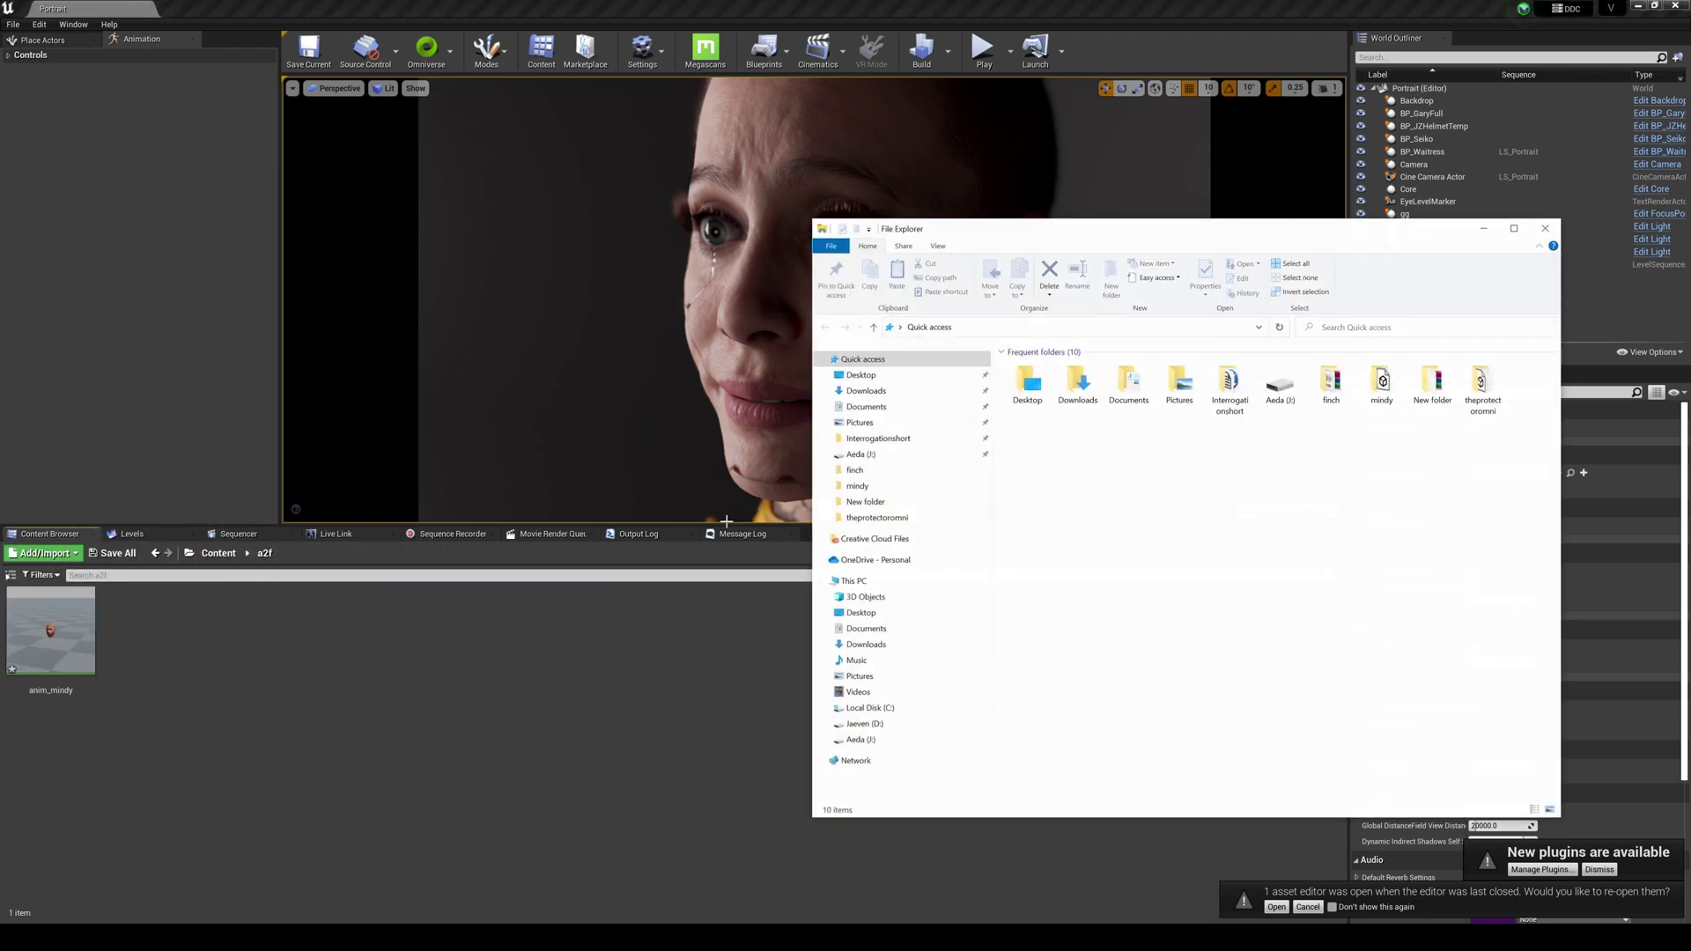
click(860, 374)
double_click(1060, 402)
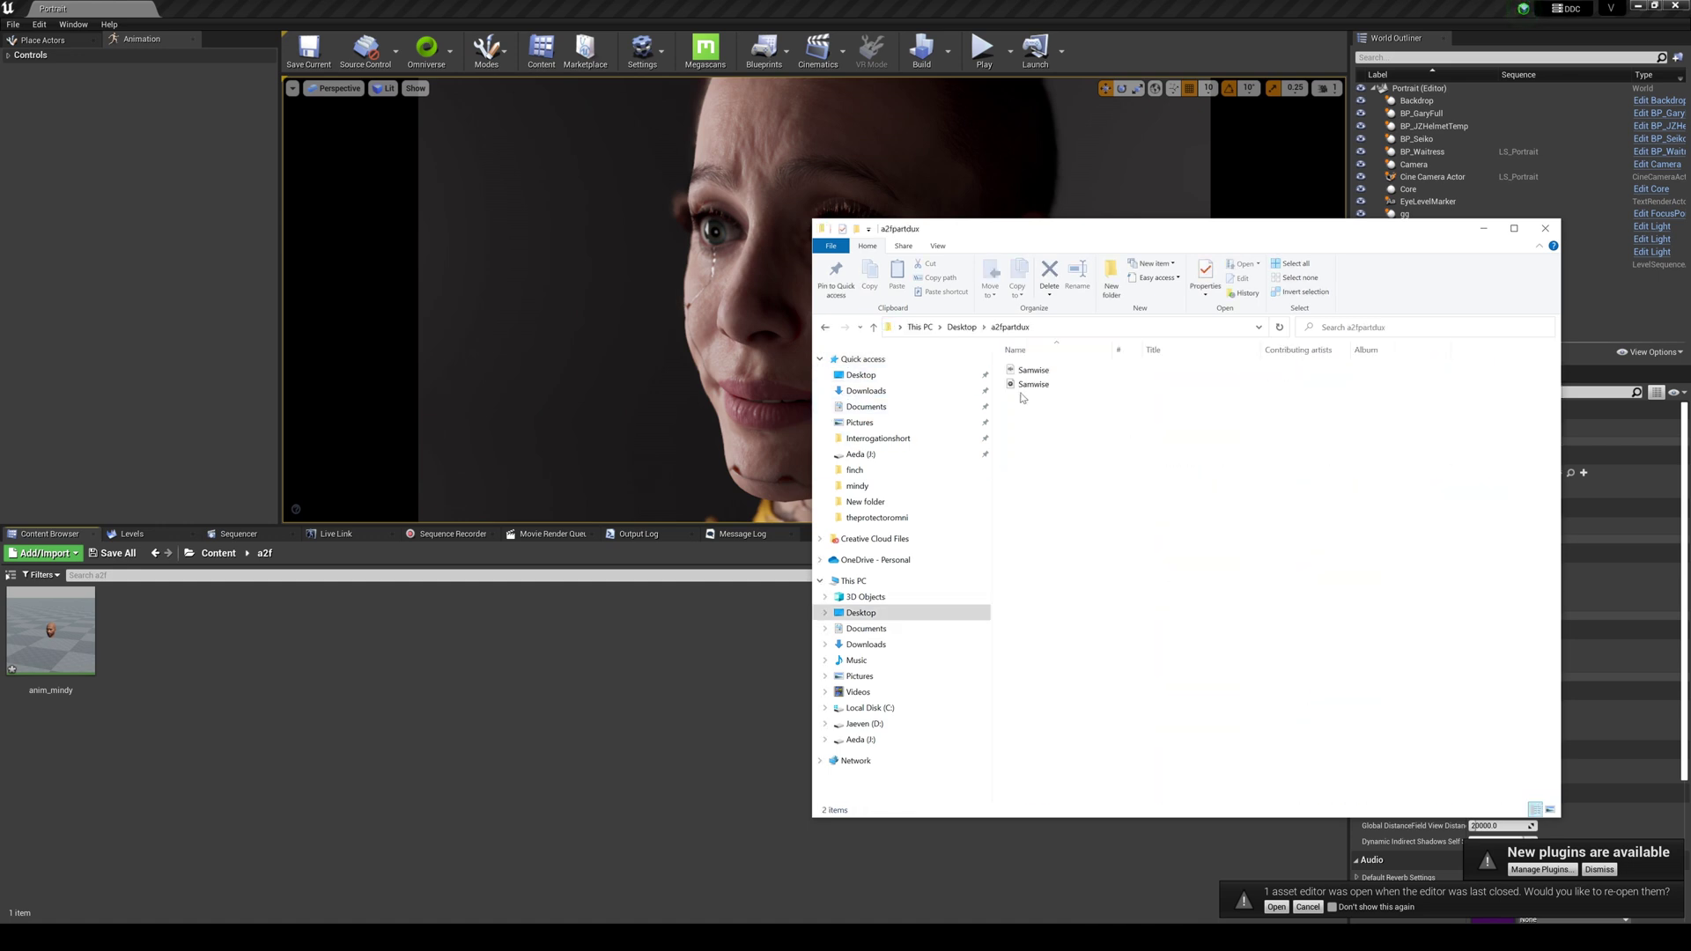
click(1033, 383)
click(1545, 228)
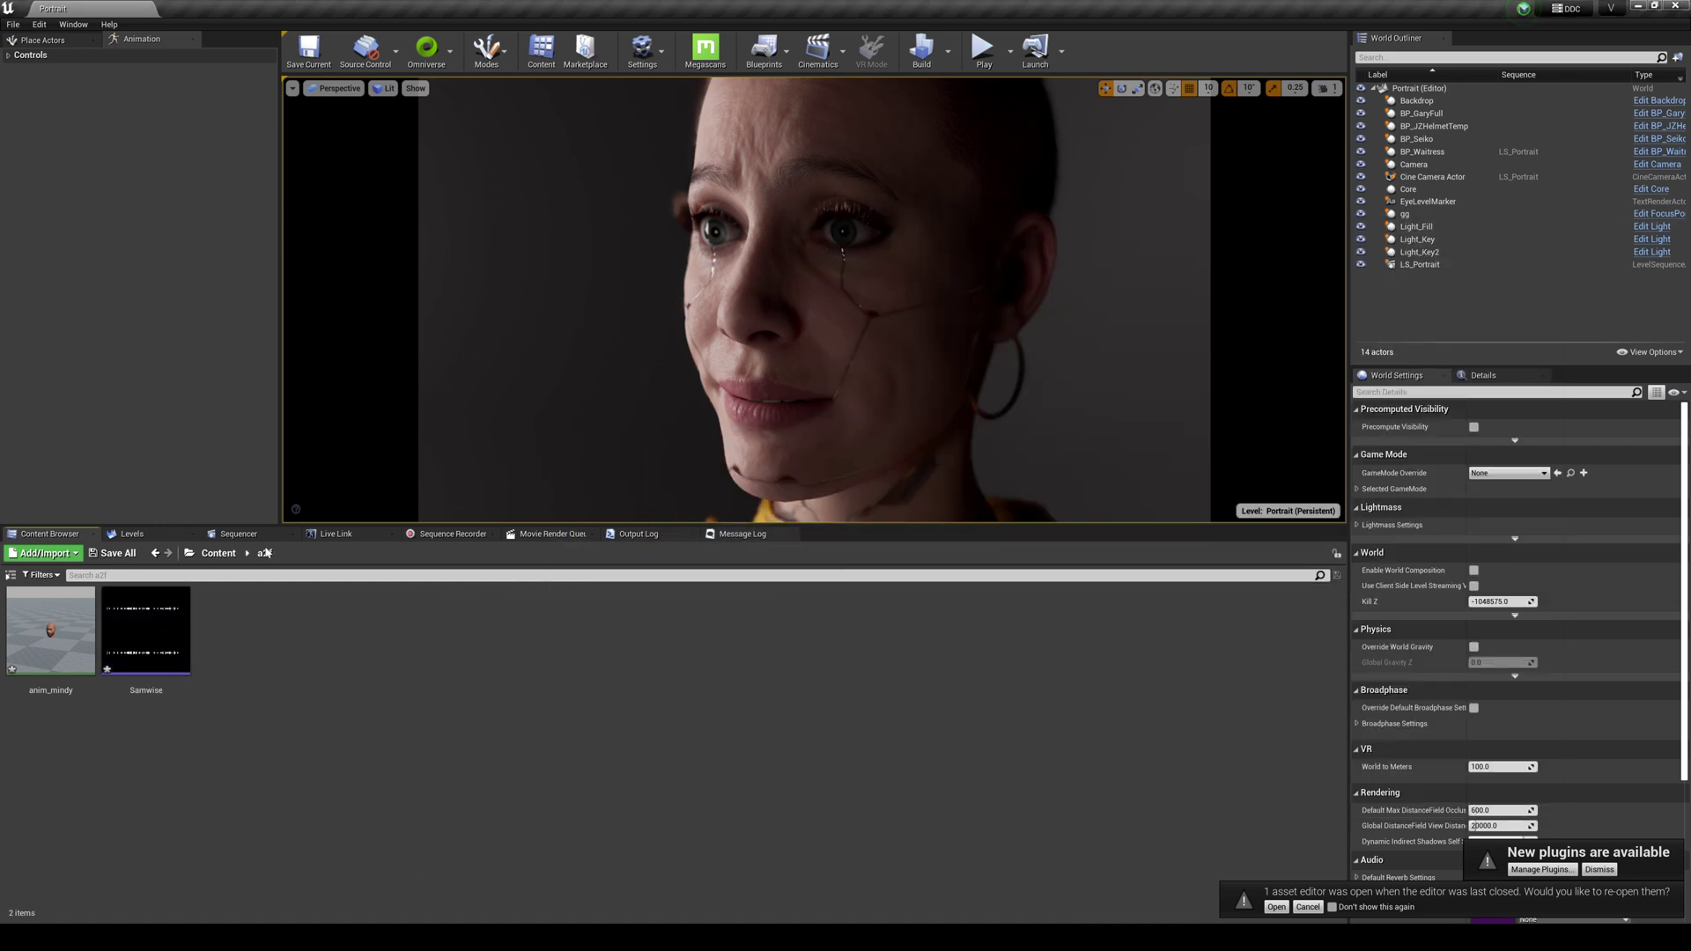
click(258, 535)
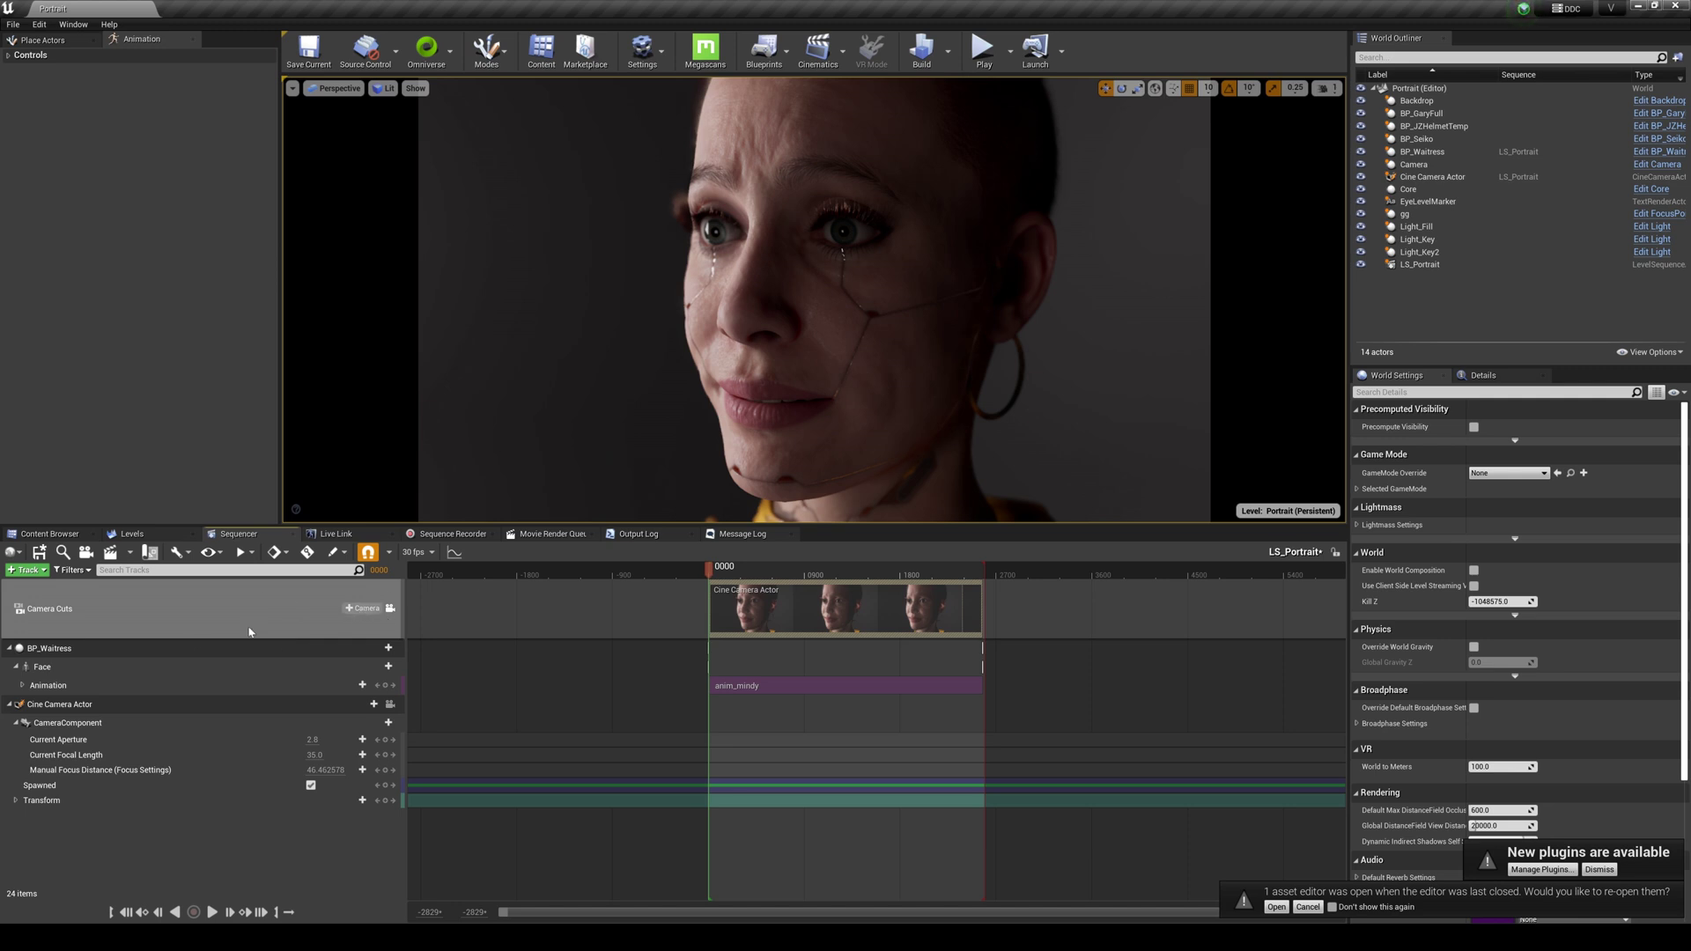
Step: Add an audio track holding the Samwise clip to the sequence
mouse_move(199, 665)
click(26, 569)
click(53, 629)
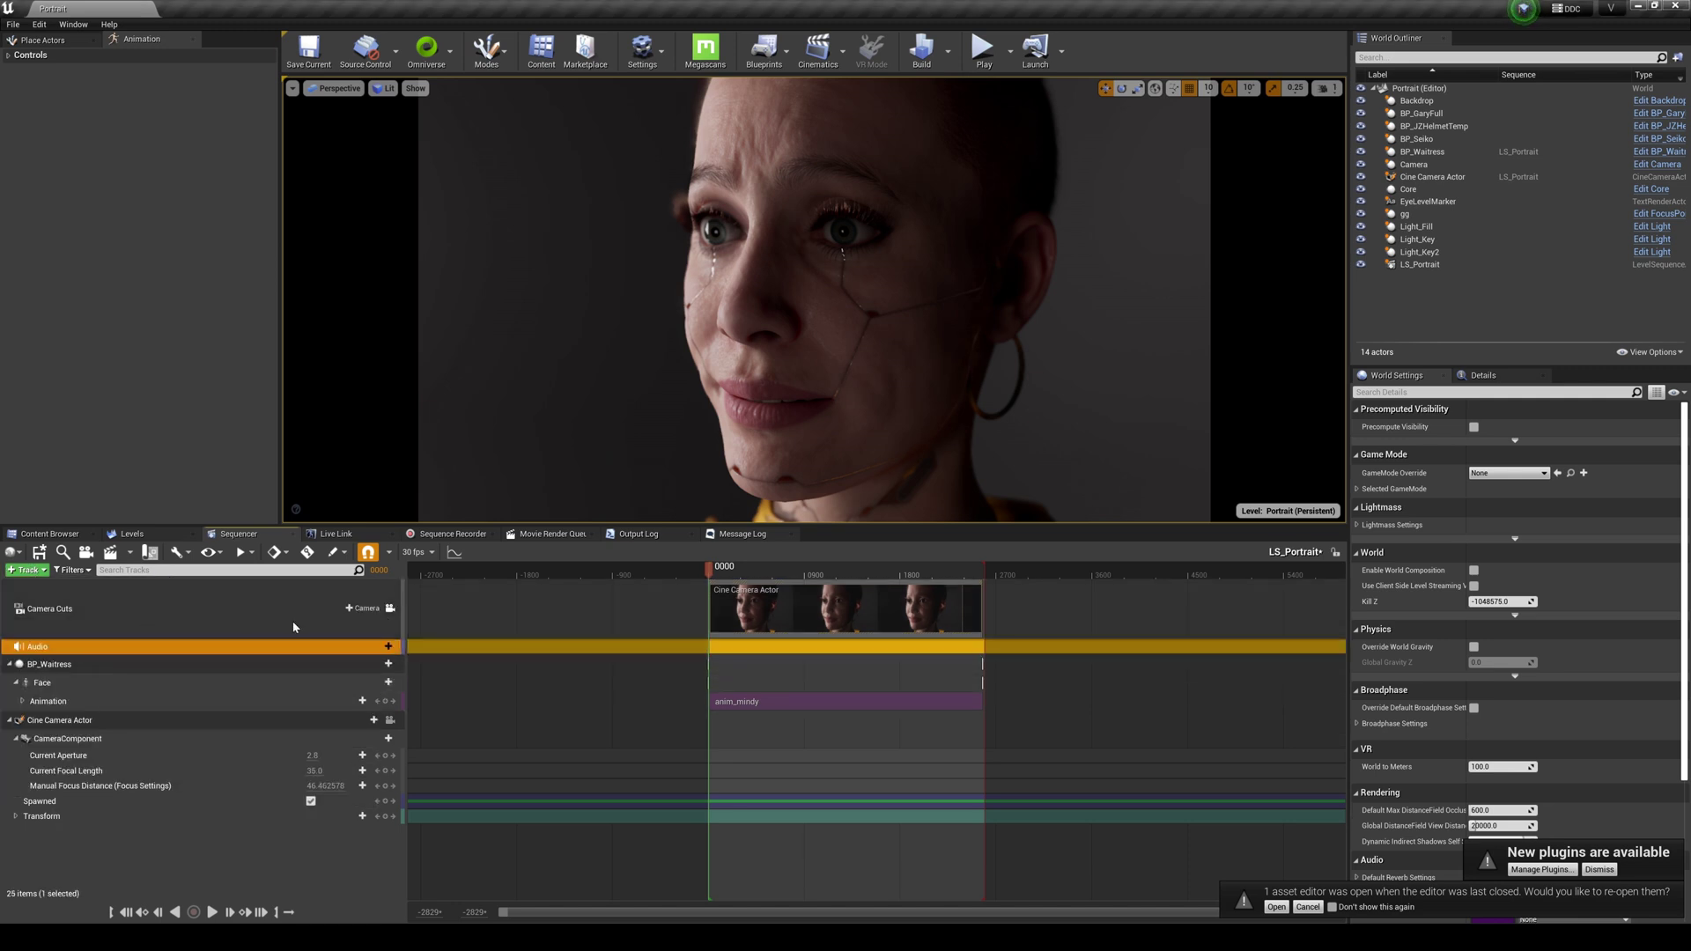
click(381, 651)
click(754, 698)
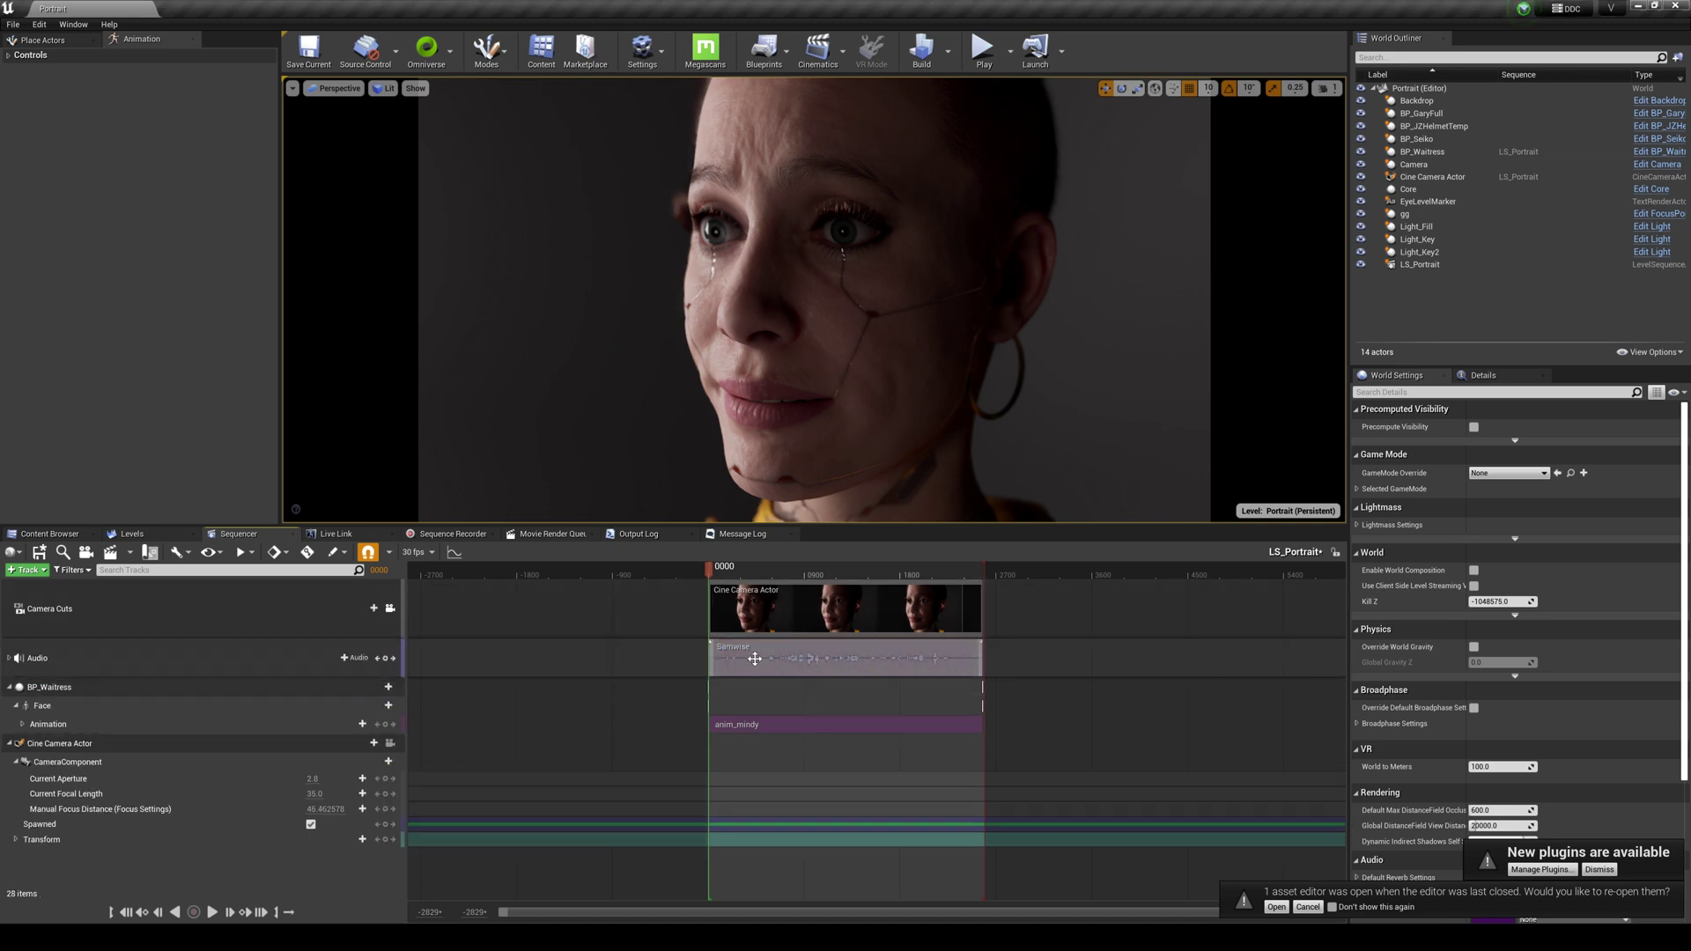
ctrl+scroll(766, 697, up, 3)
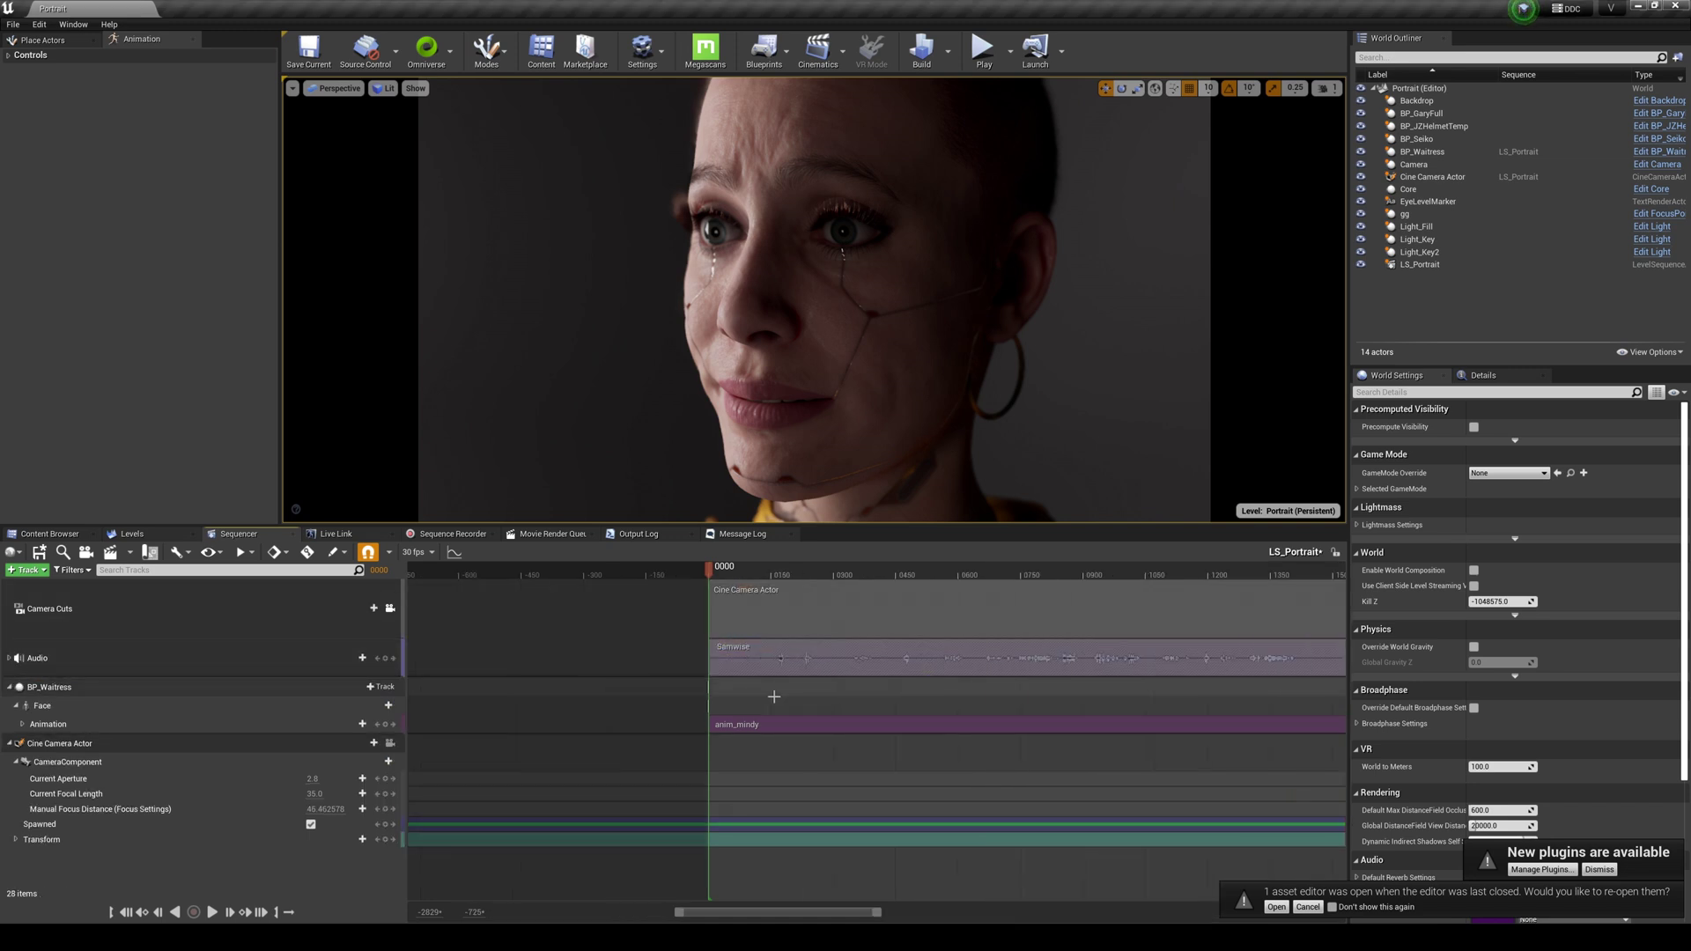
Step: Play the sequence from several playhead positions and pull the camera back to a medium shot
click(749, 577)
key(space)
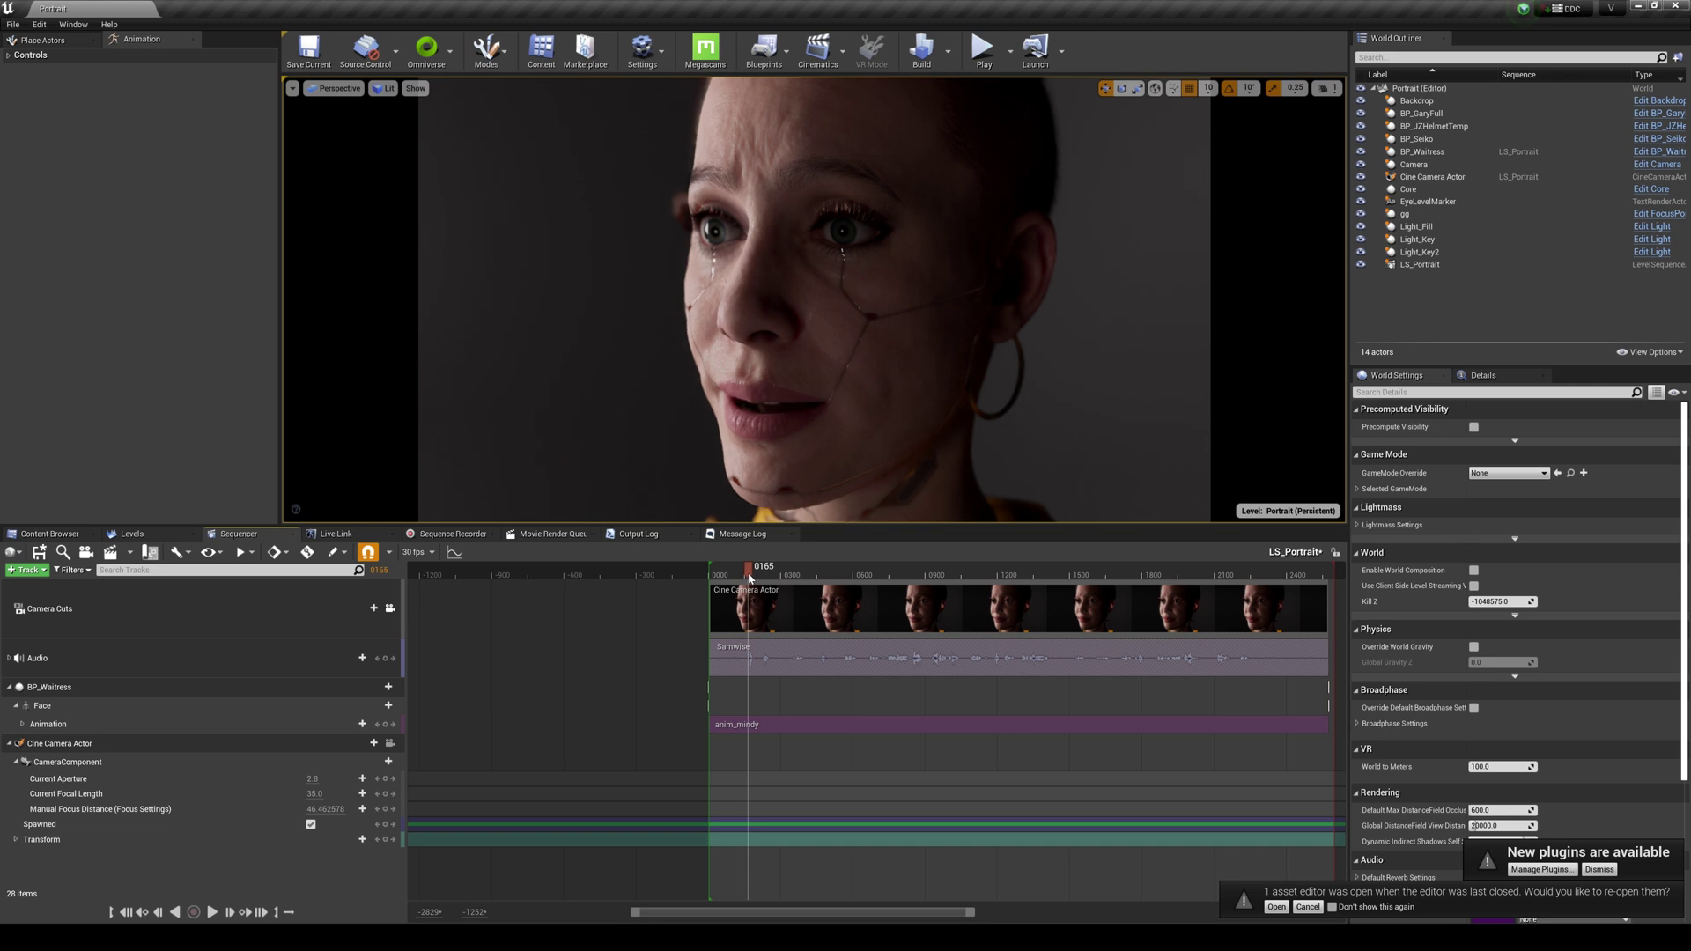
key(space)
click(841, 573)
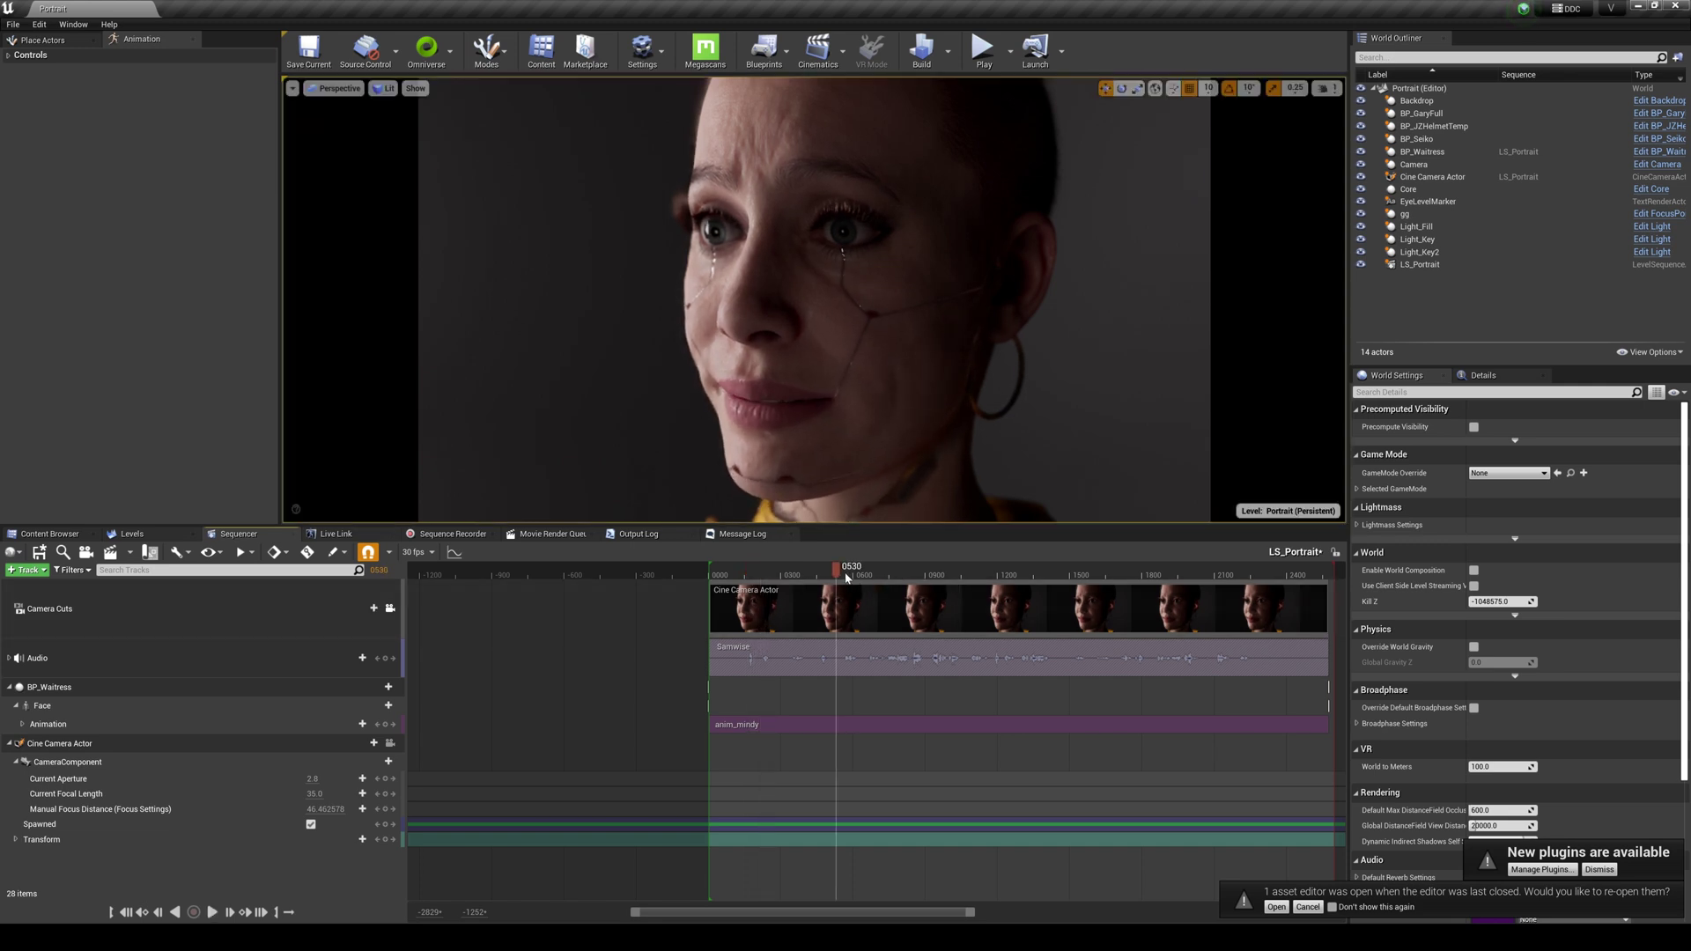
key(space)
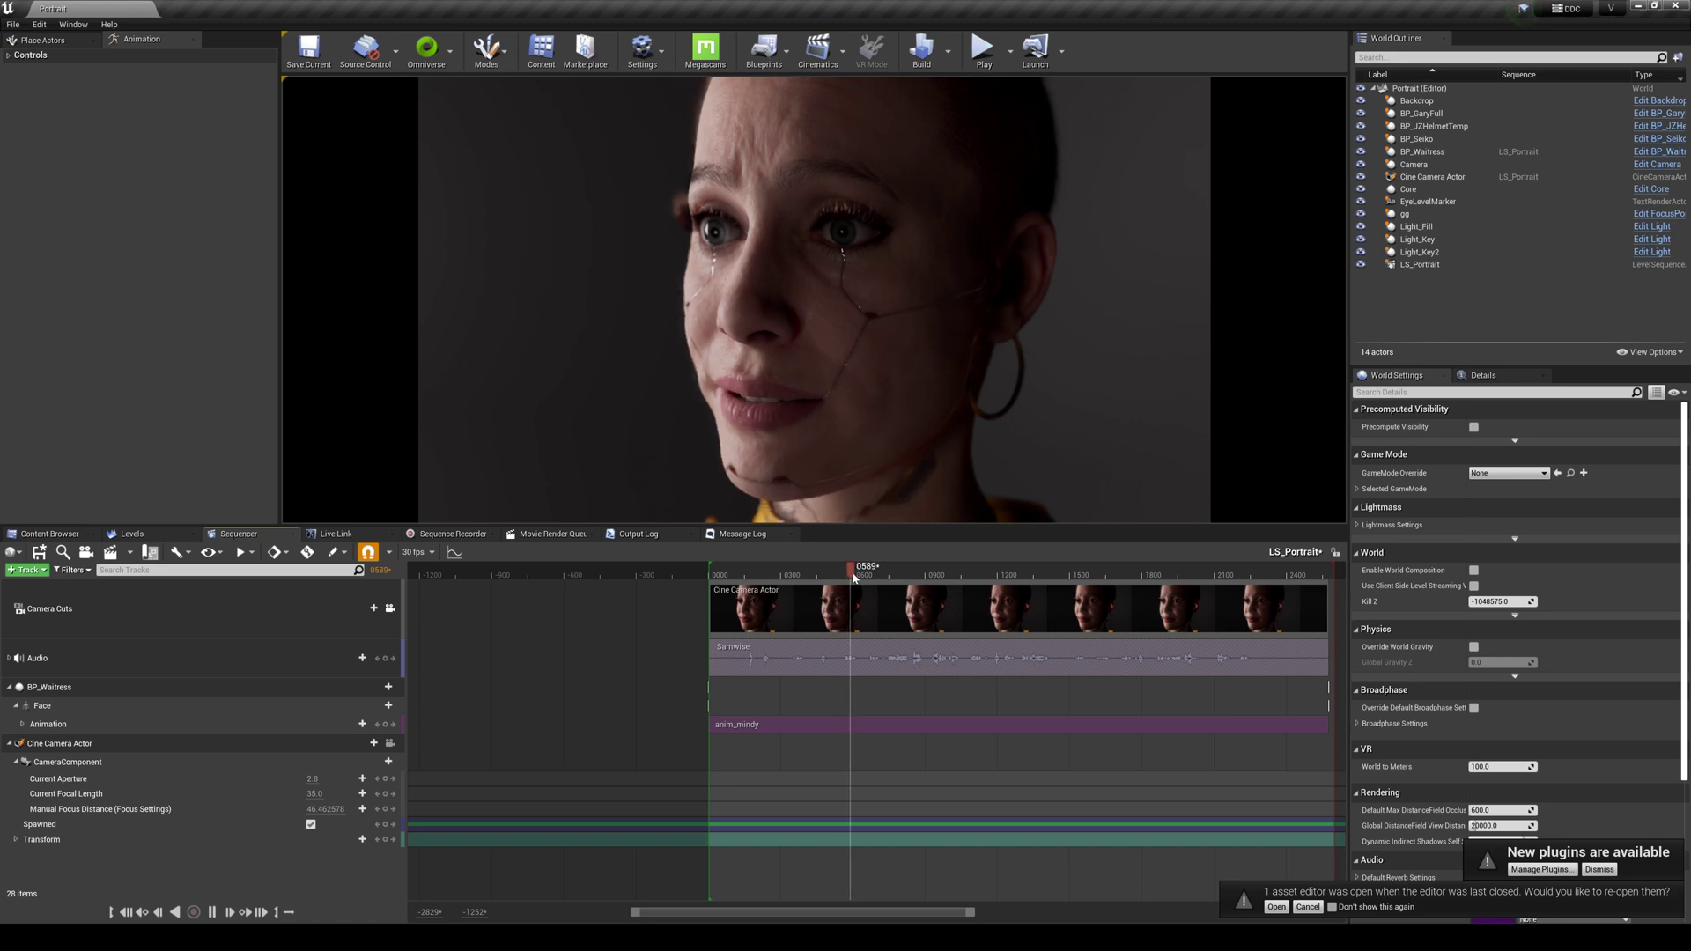
click(893, 570)
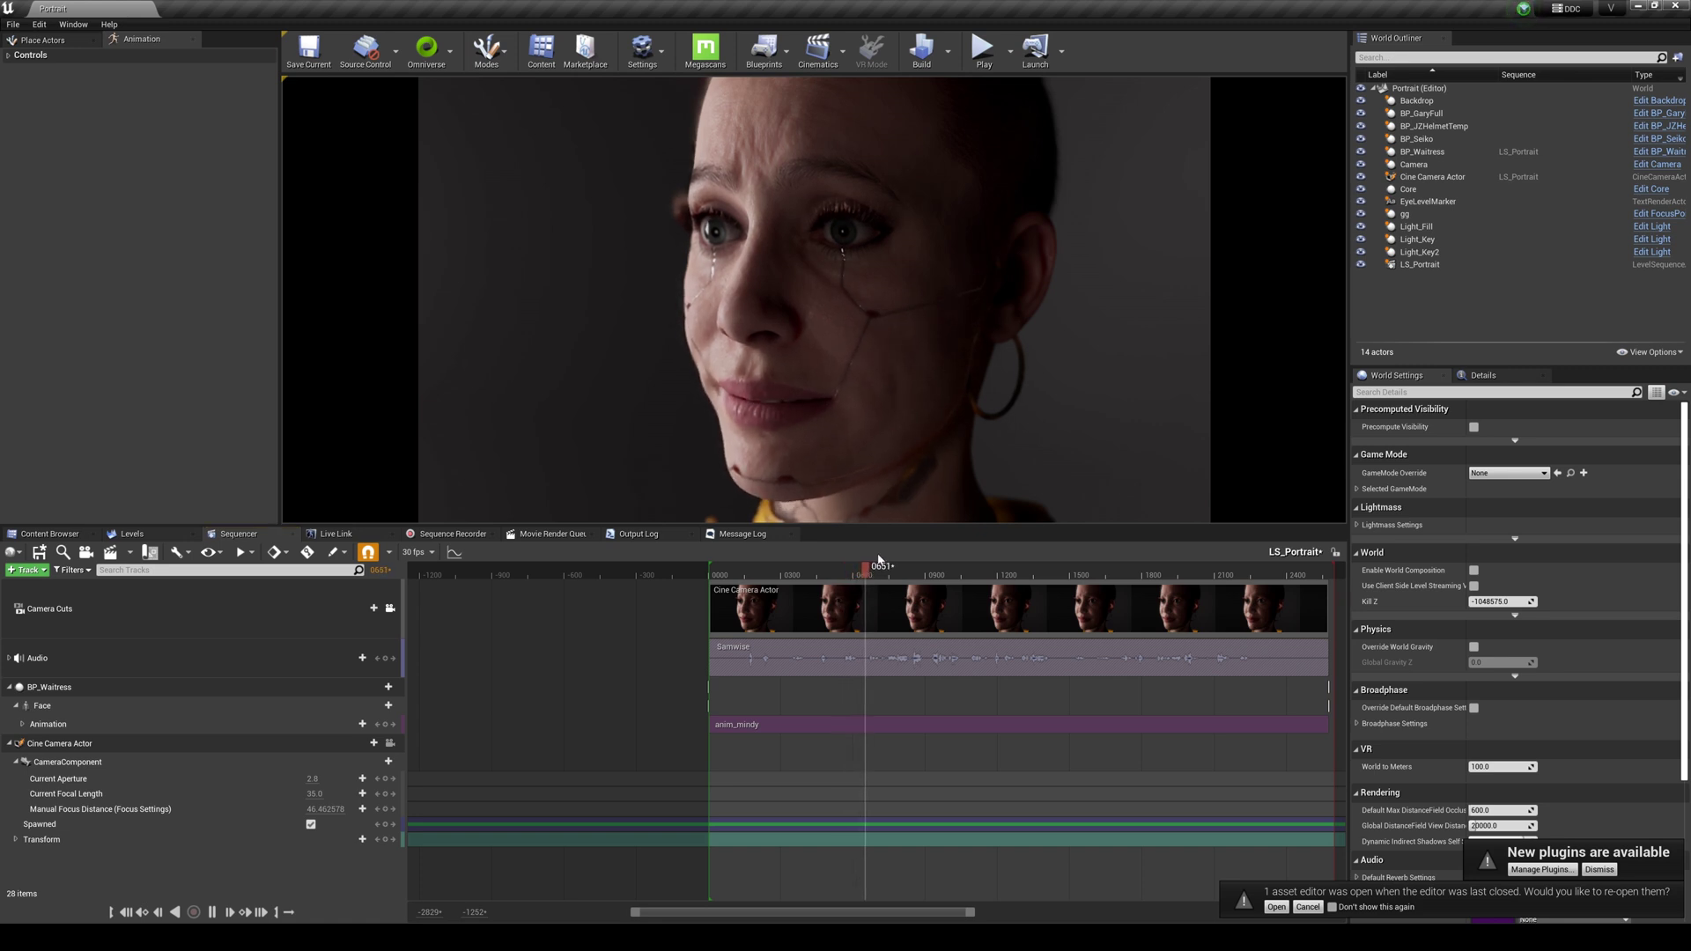
key(space)
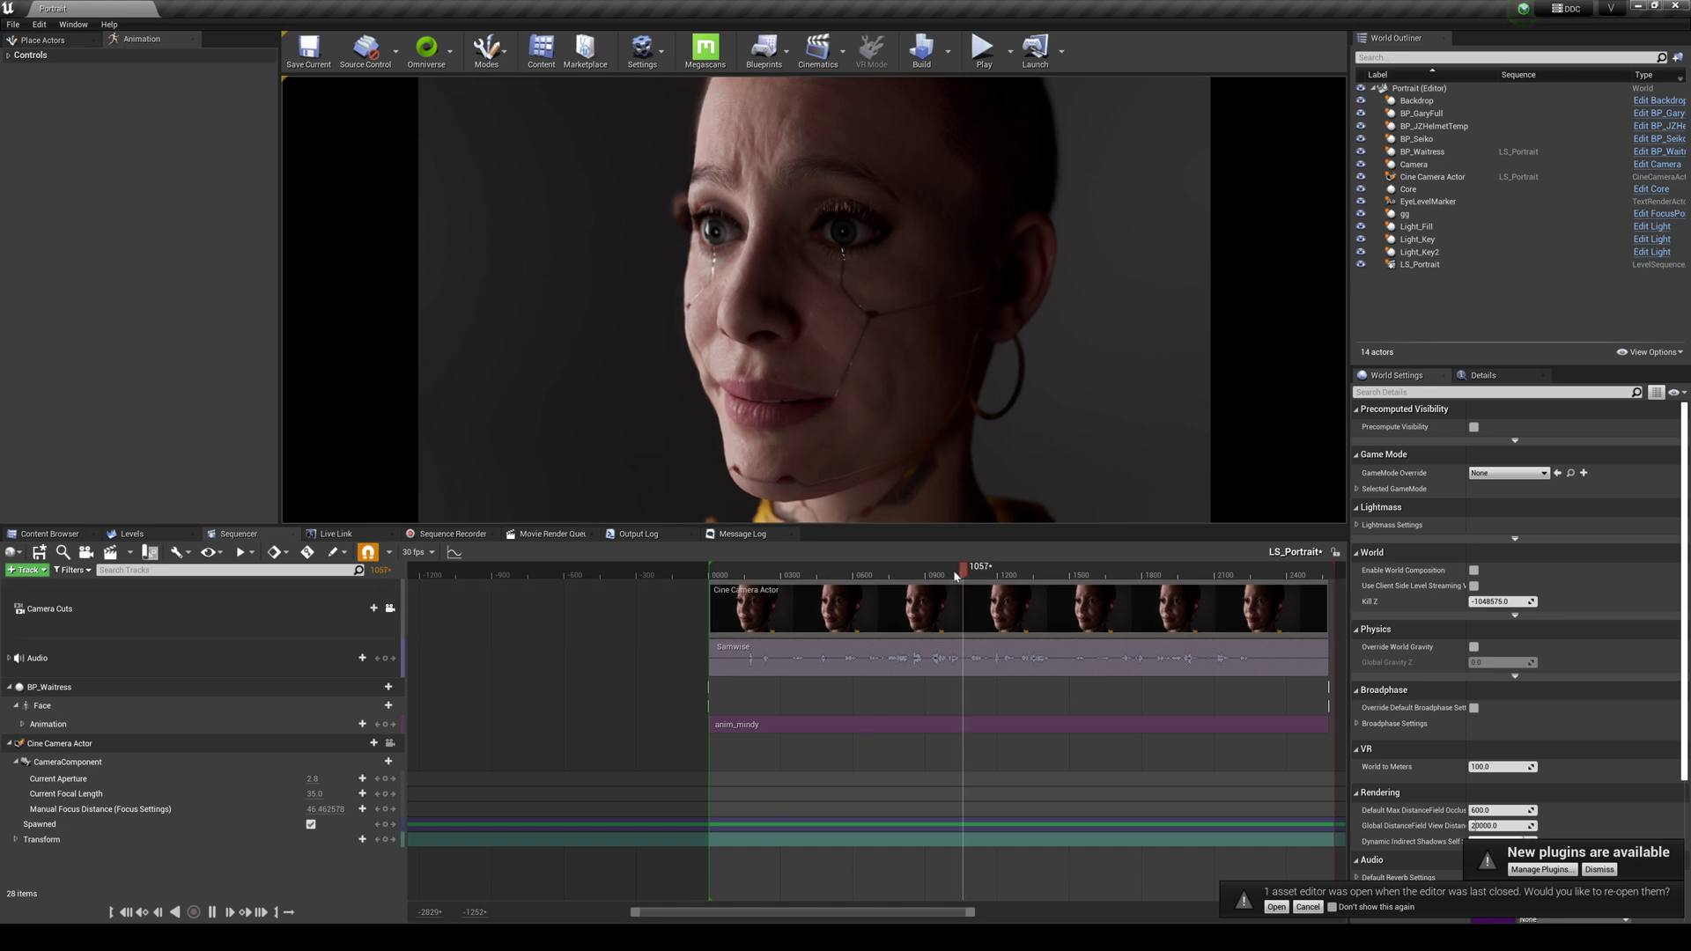
drag(958, 568, 935, 569)
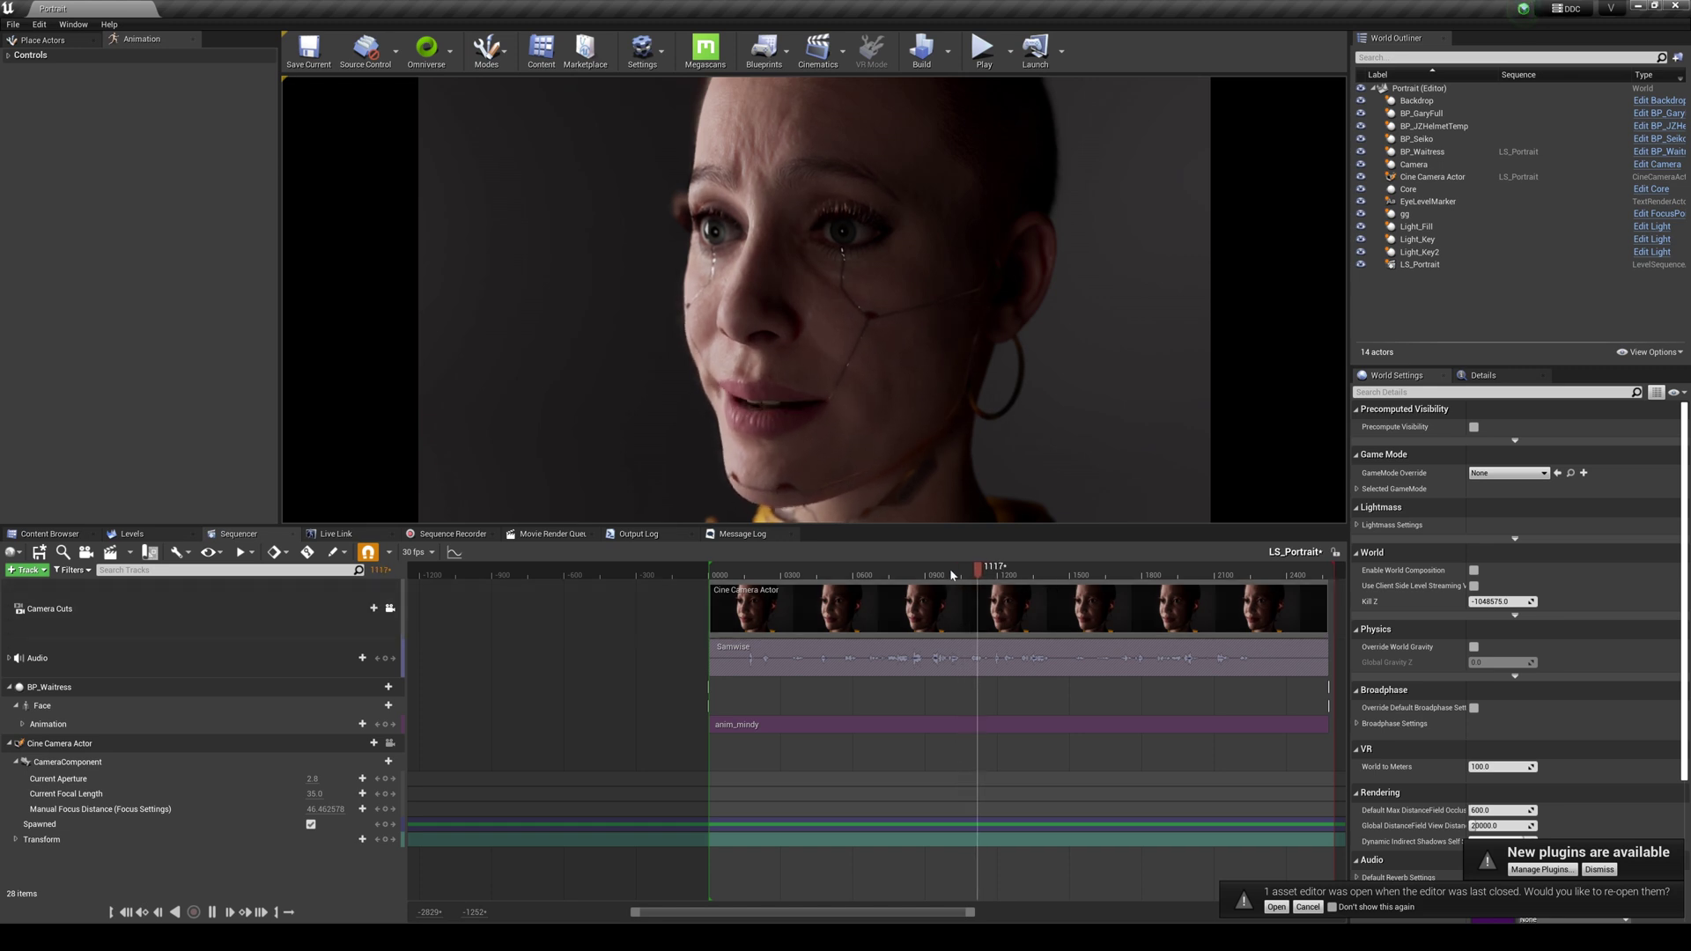
right_drag(399, 204, 399, 160)
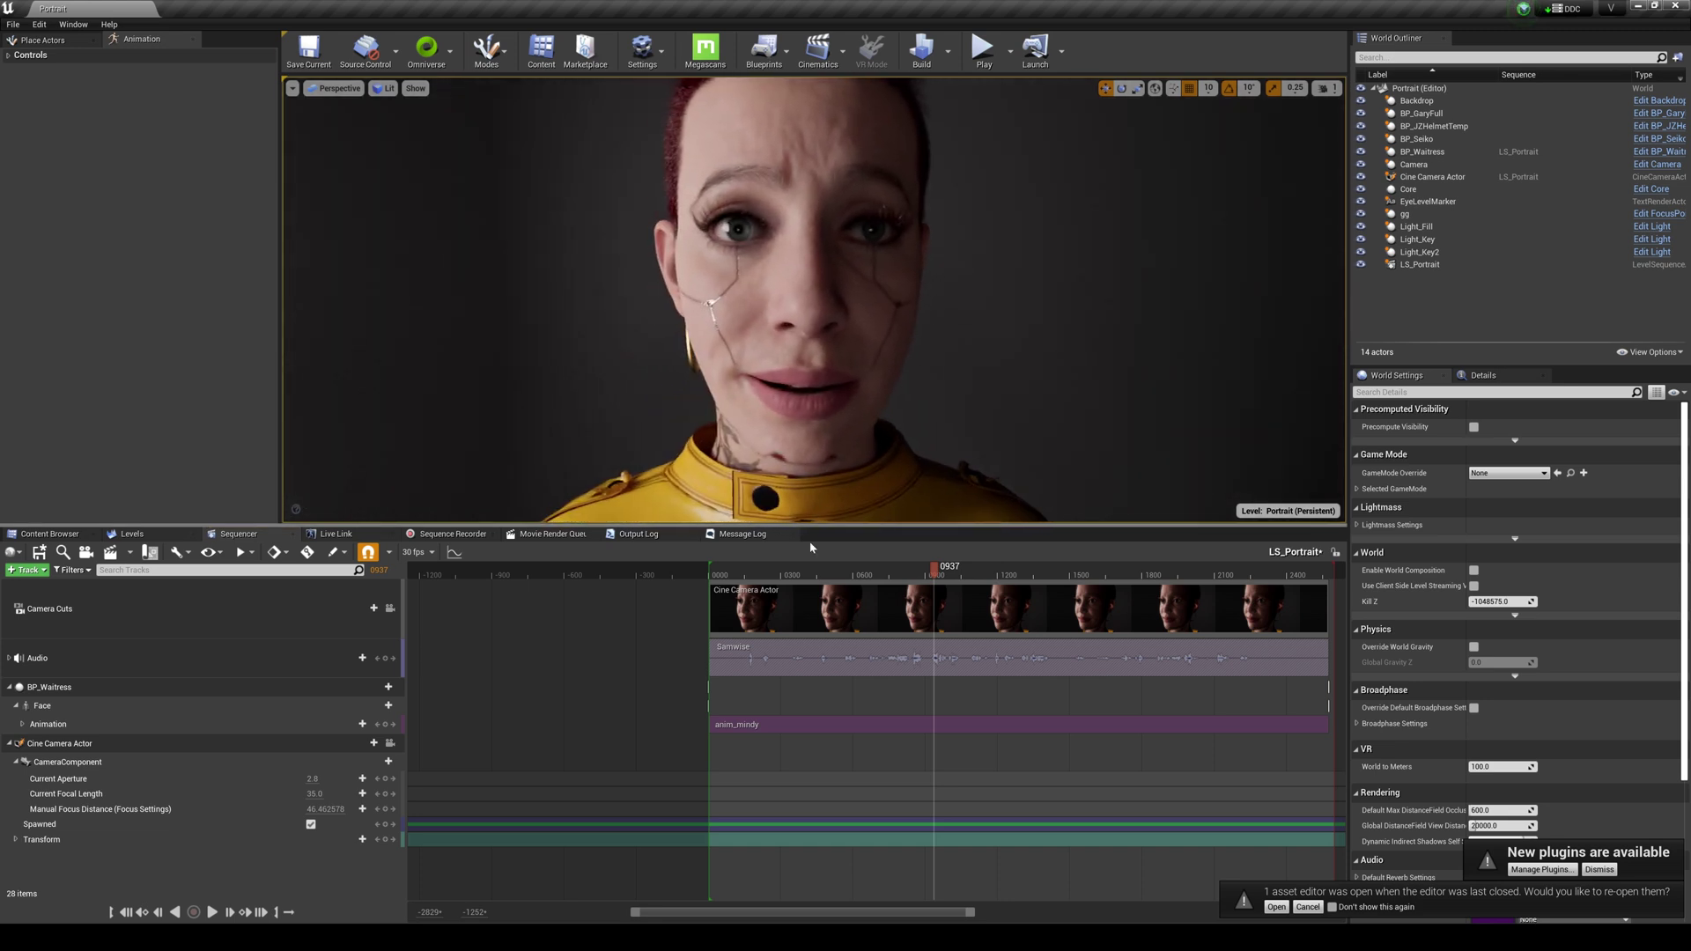
Step: Set the playhead to frame 0563 and switch to the Maya face rig
click(842, 576)
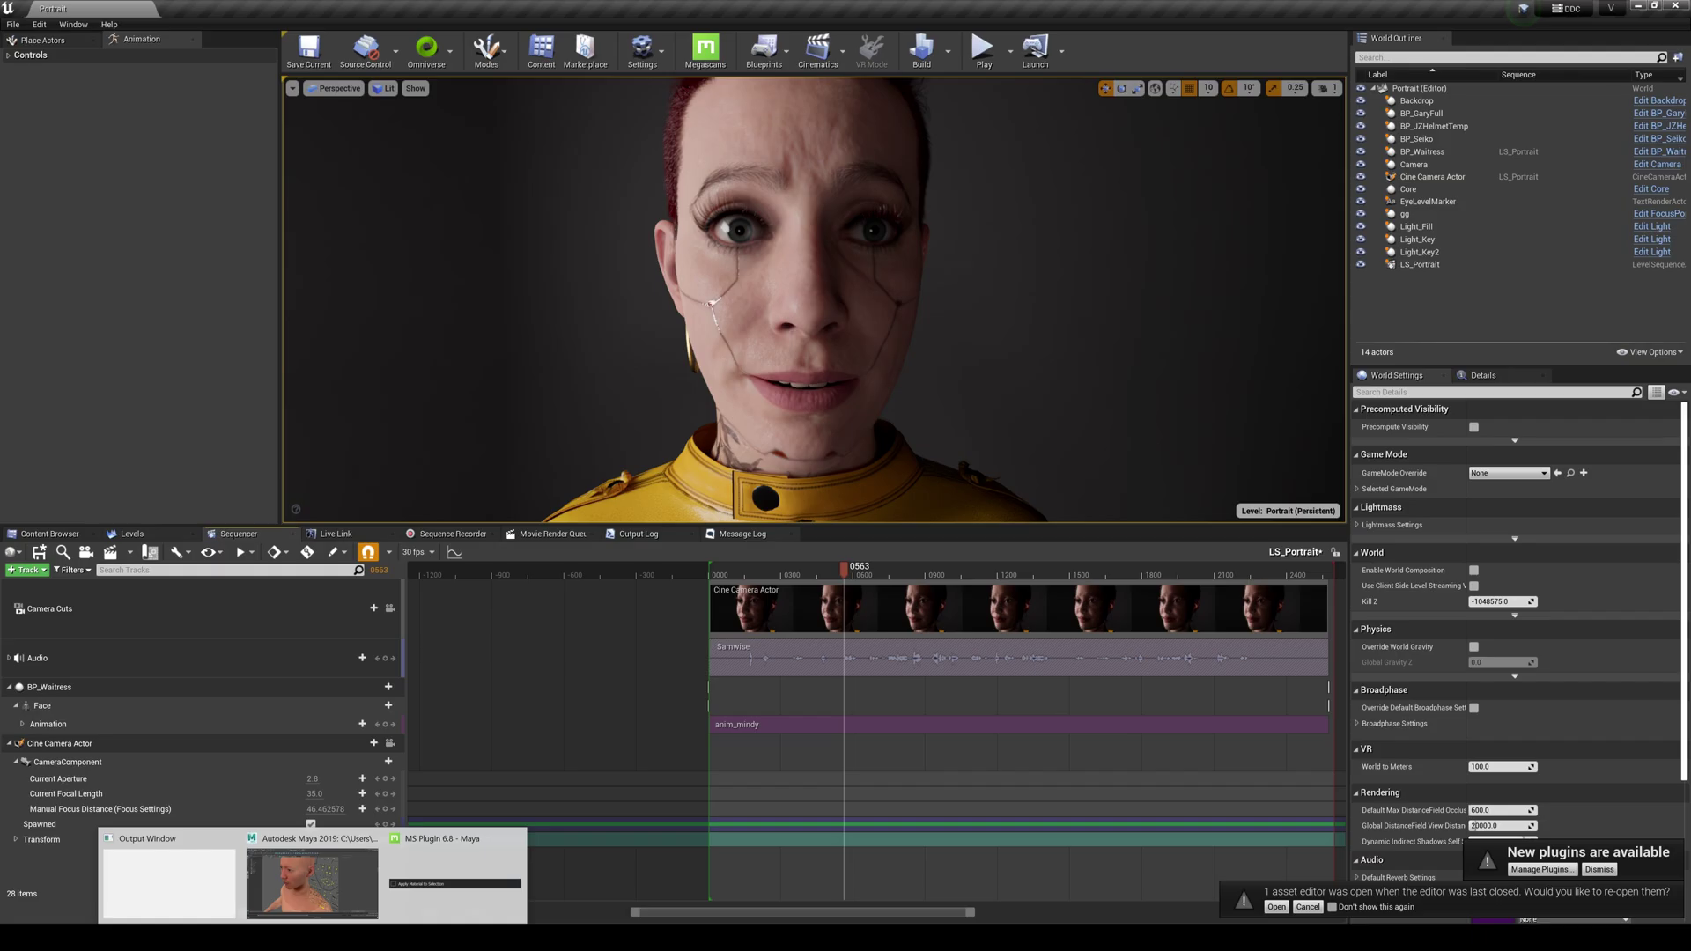
click(312, 883)
scroll(1067, 514, down, 3)
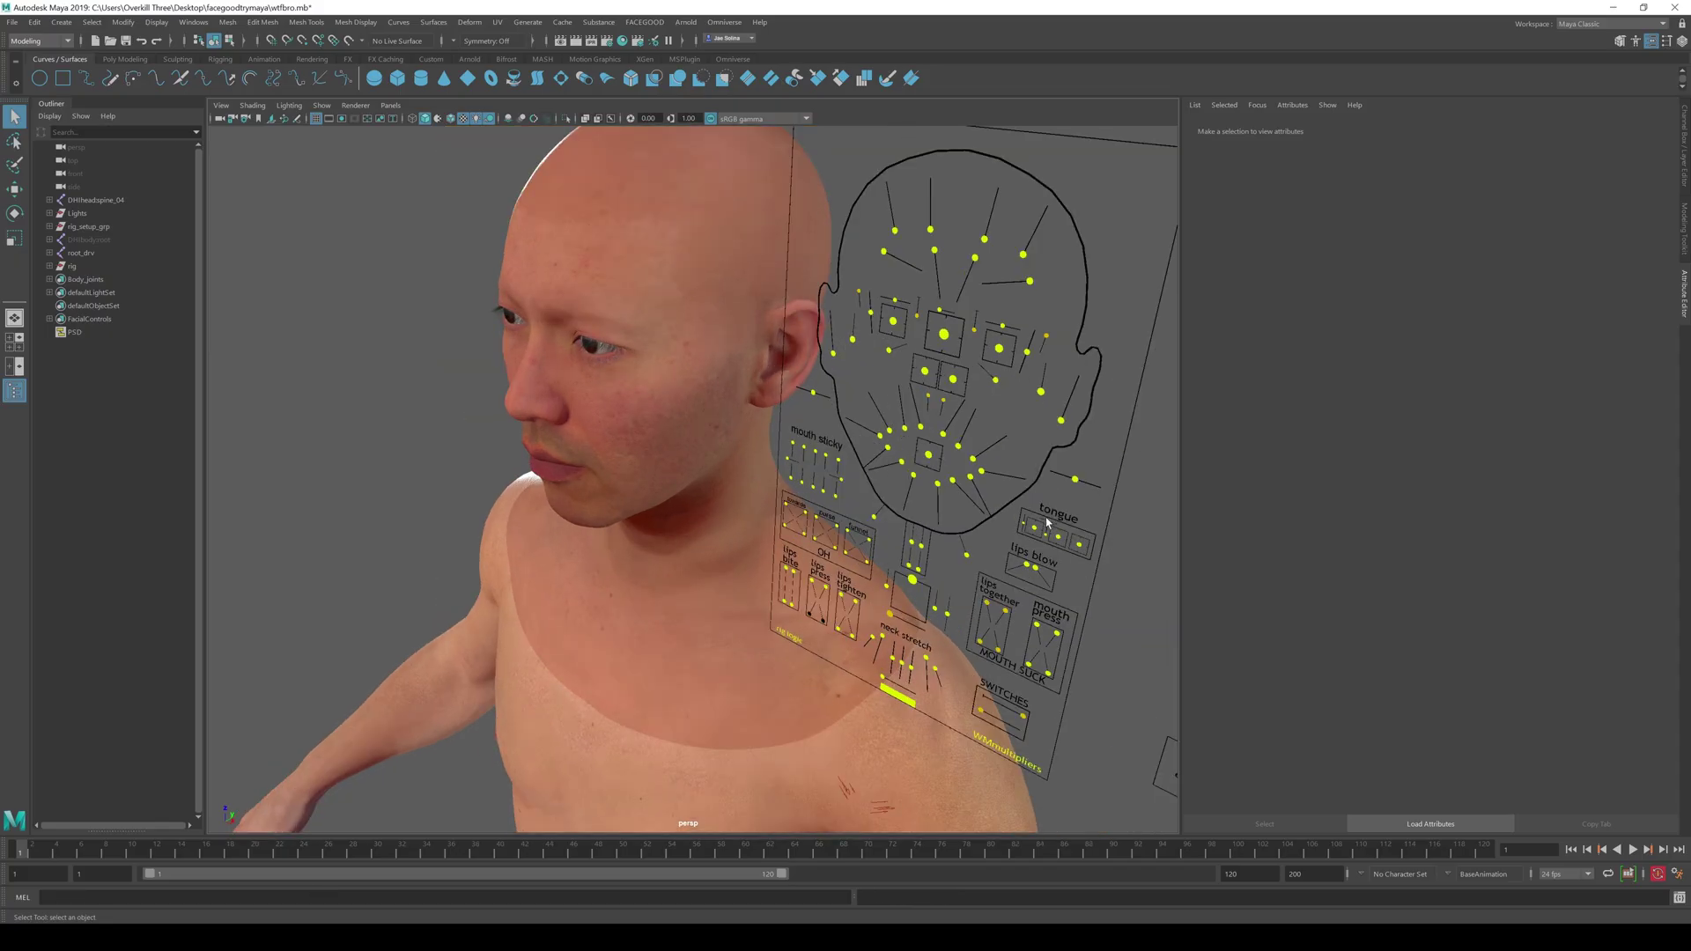
Step: Show Maya's Channel Box and animation layers, and scrub the Unreal sequence toward frame 0778
mouse_move(1048, 523)
alt+mouse_down()
mouse_move(993, 471)
mouse_move(774, 590)
alt+mouse_up()
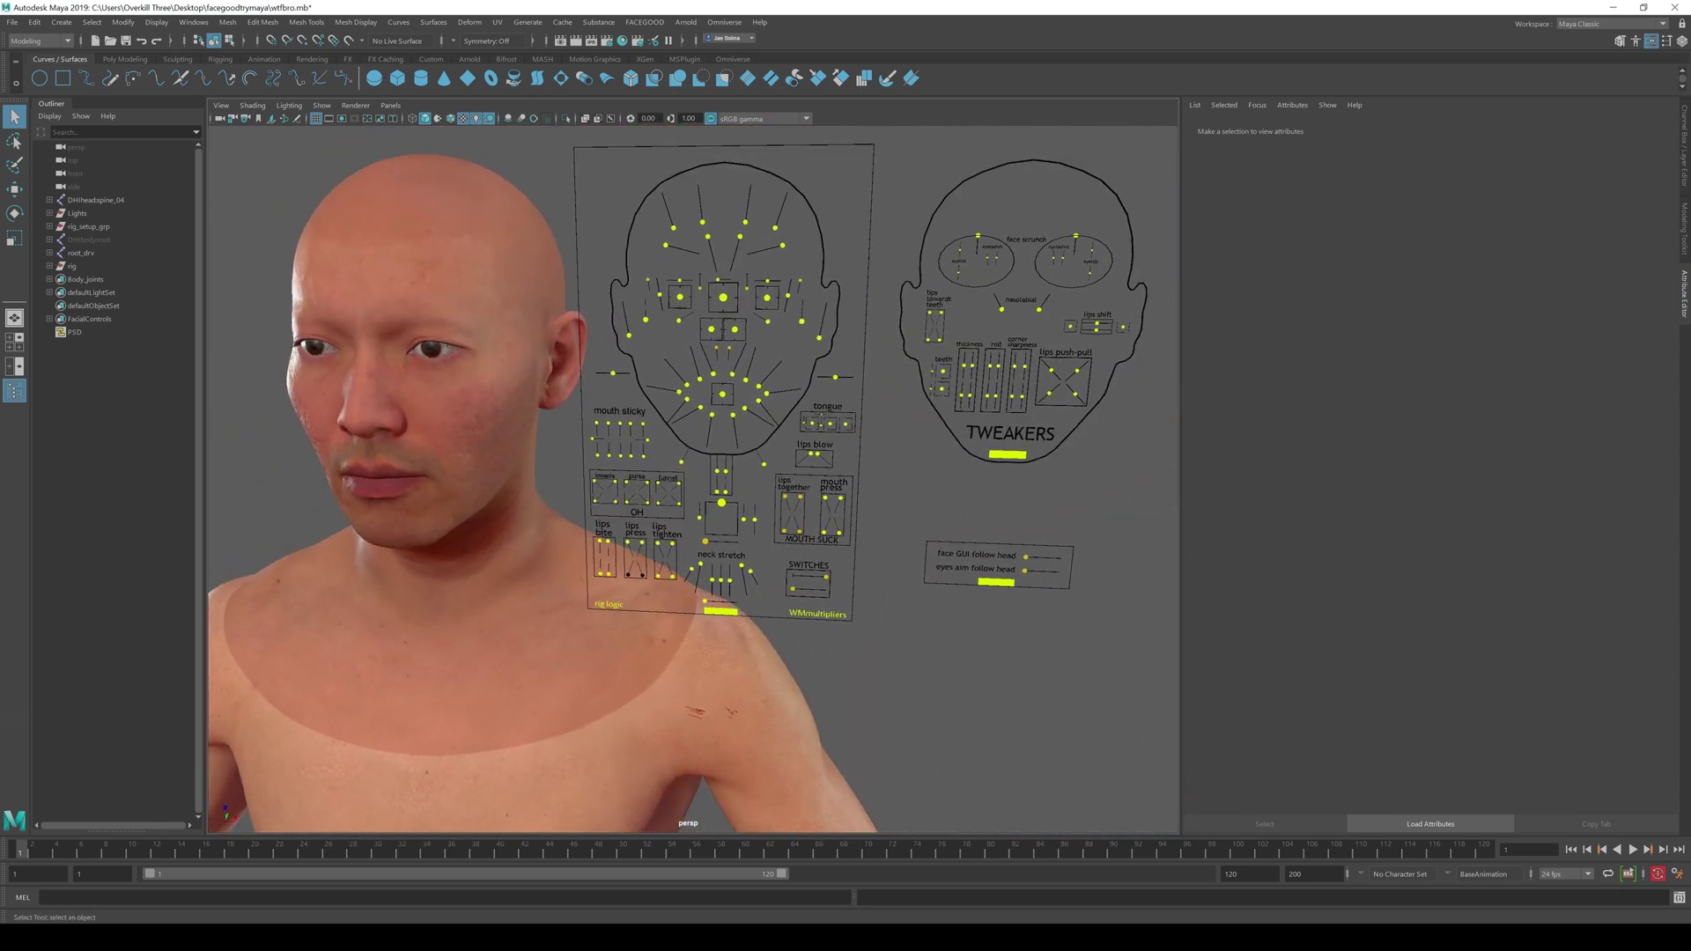
key(ctrl+a)
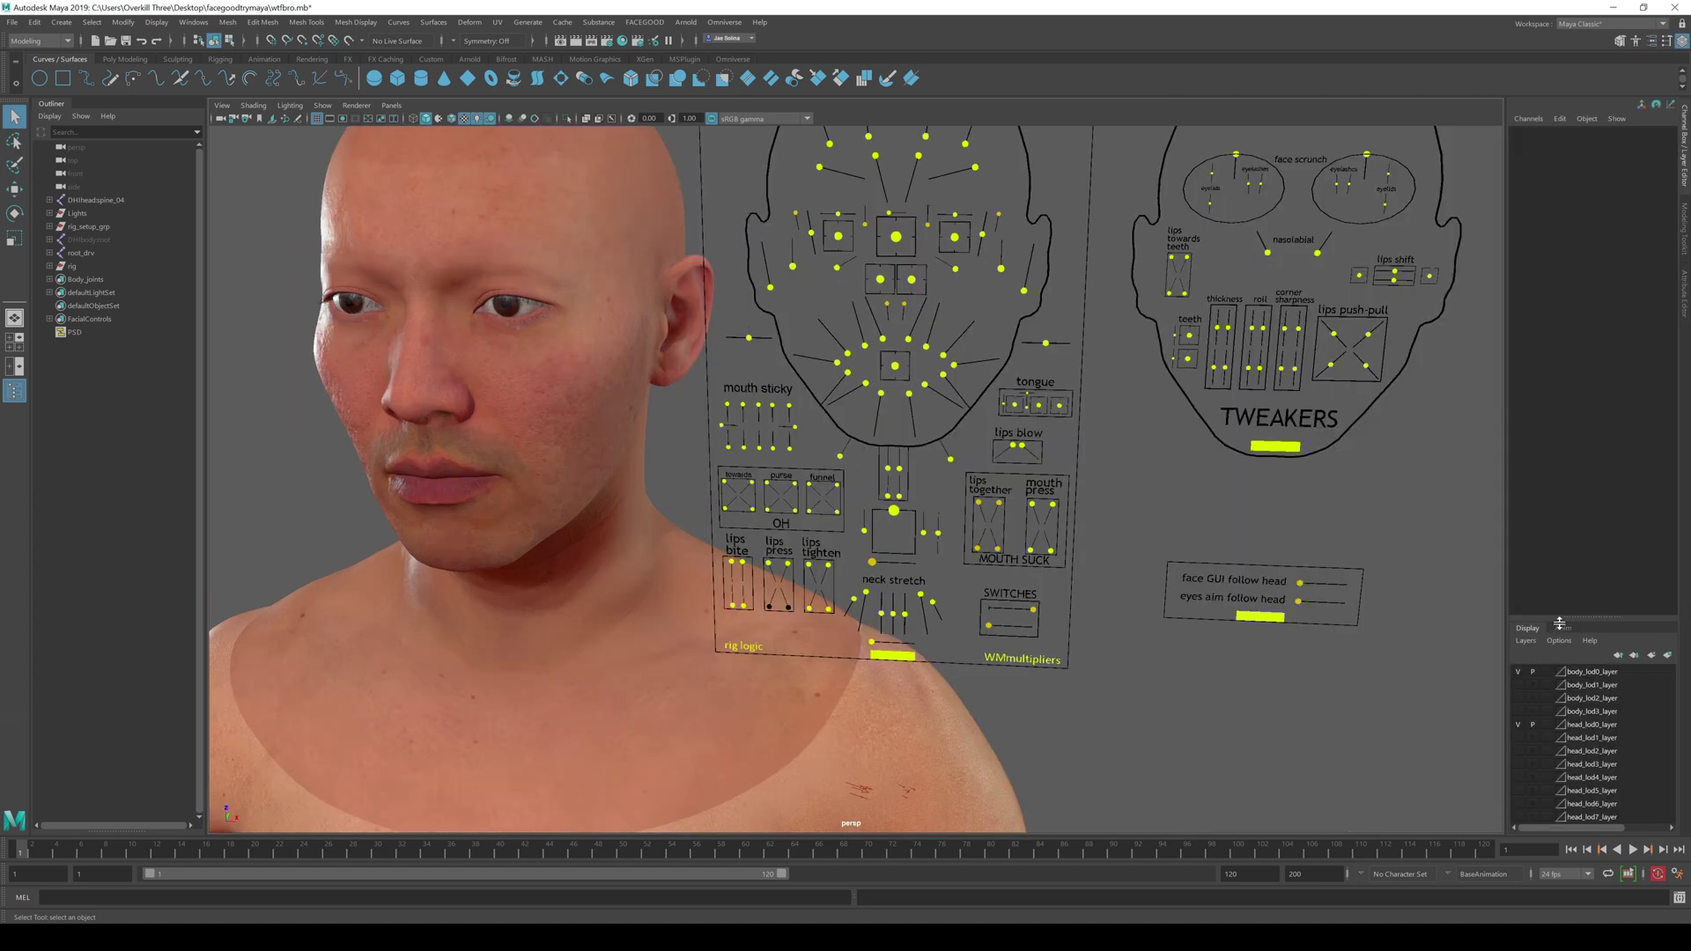
click(1561, 628)
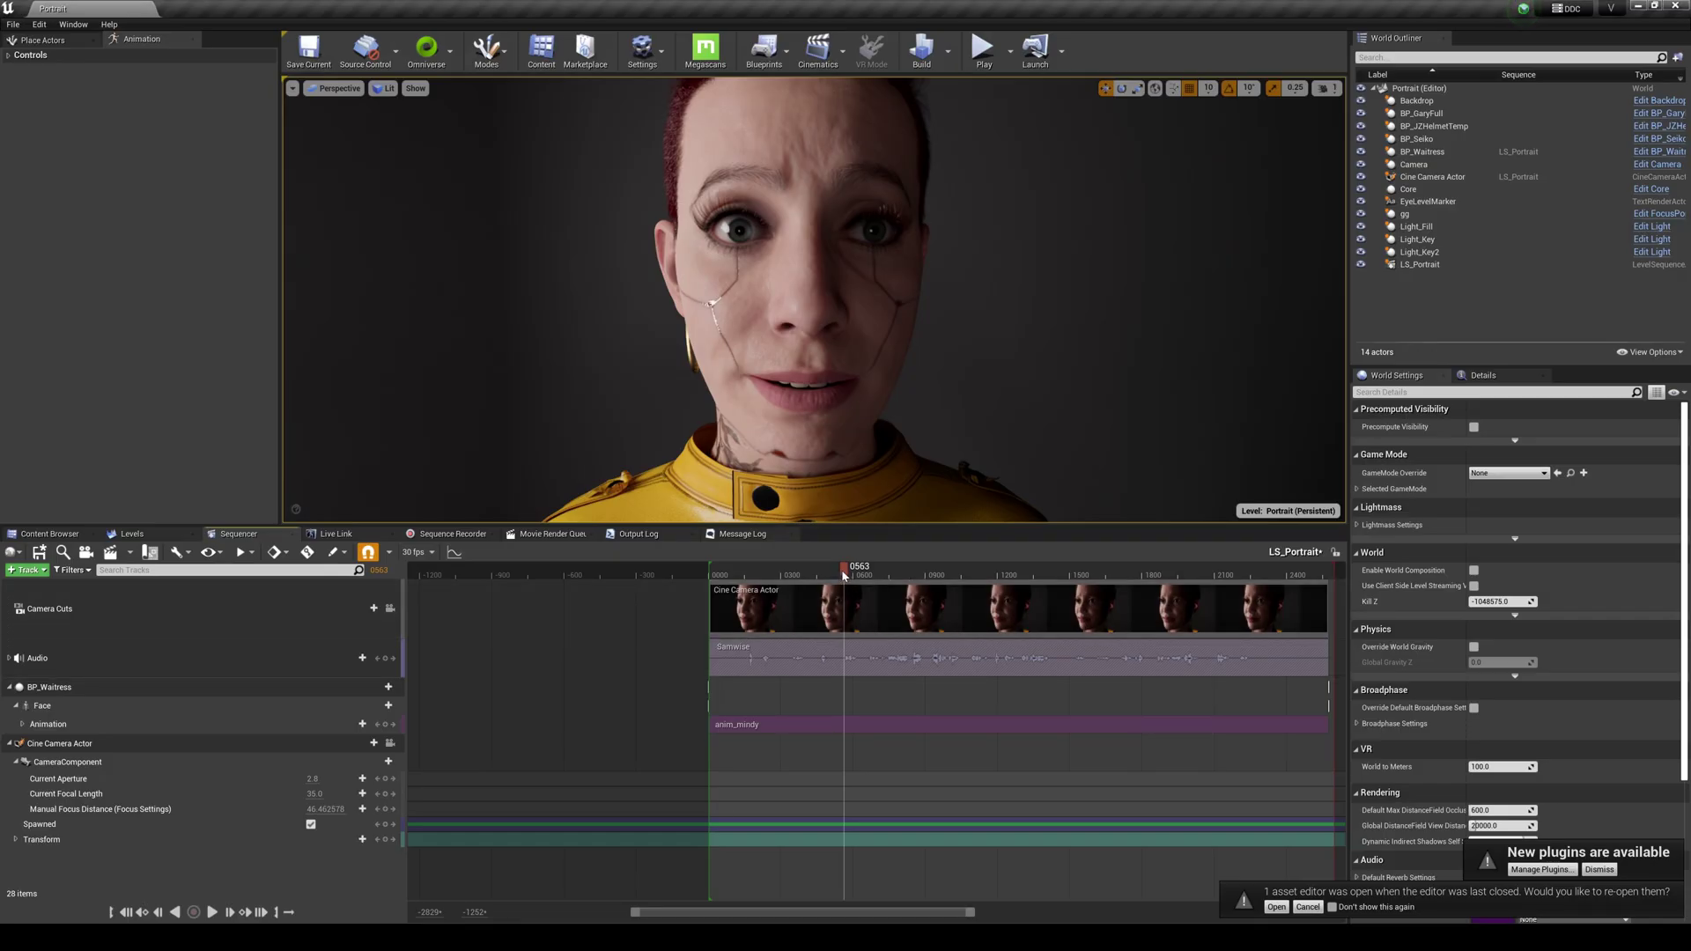
click(853, 576)
drag(853, 578, 911, 593)
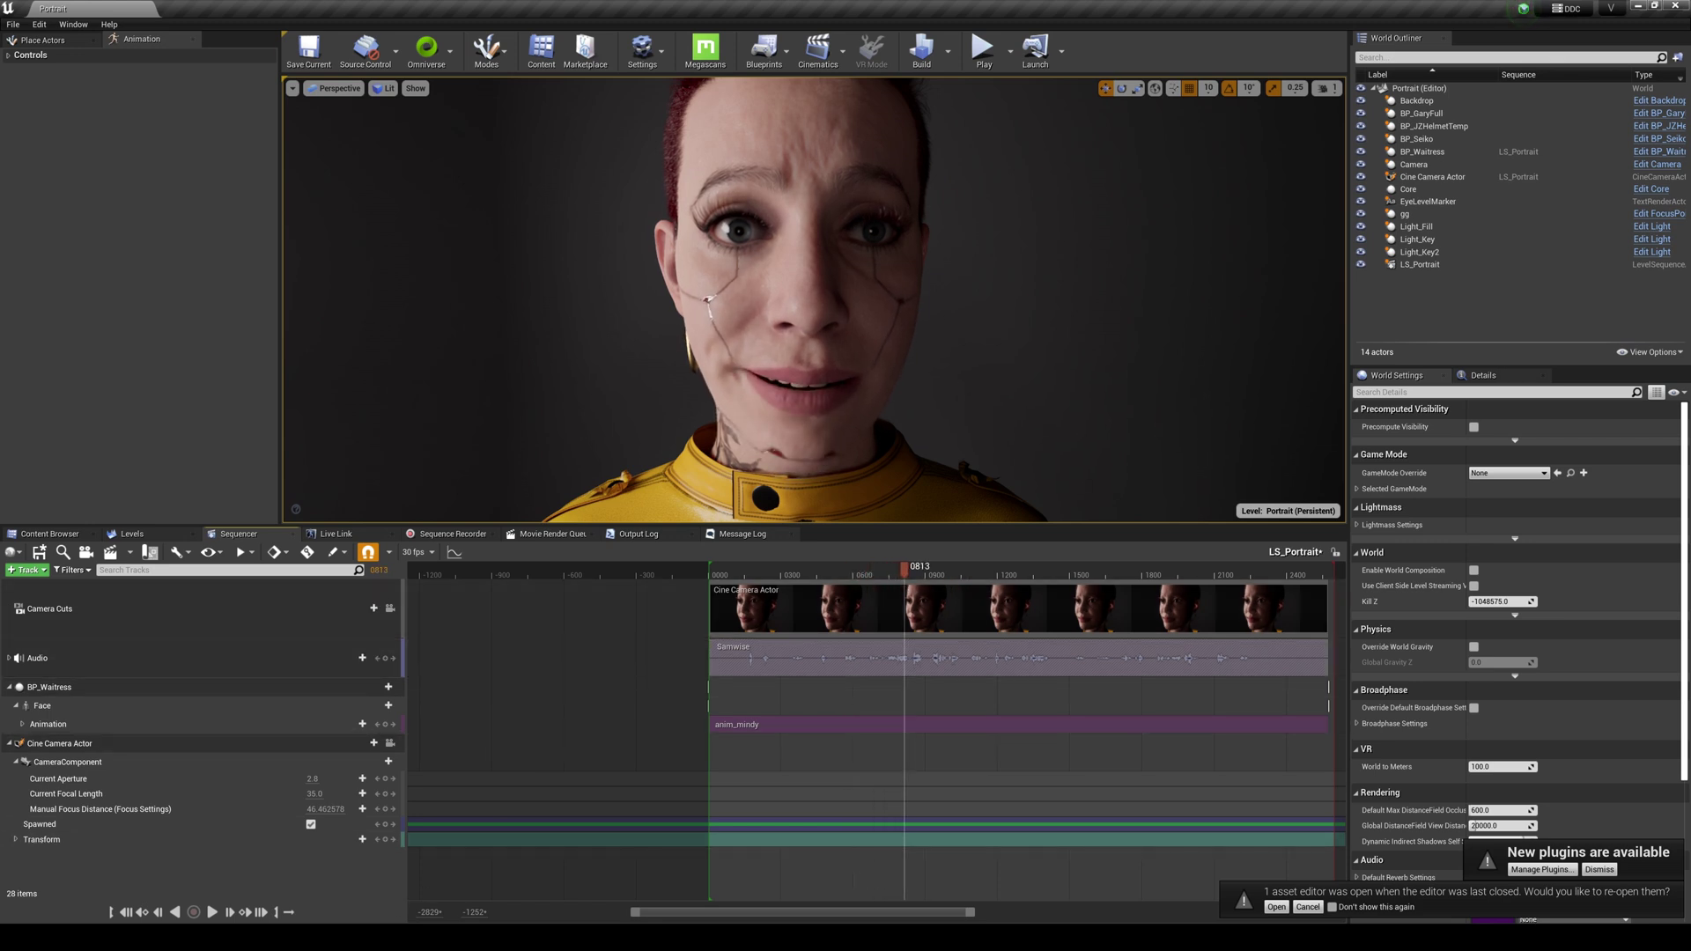
click(312, 878)
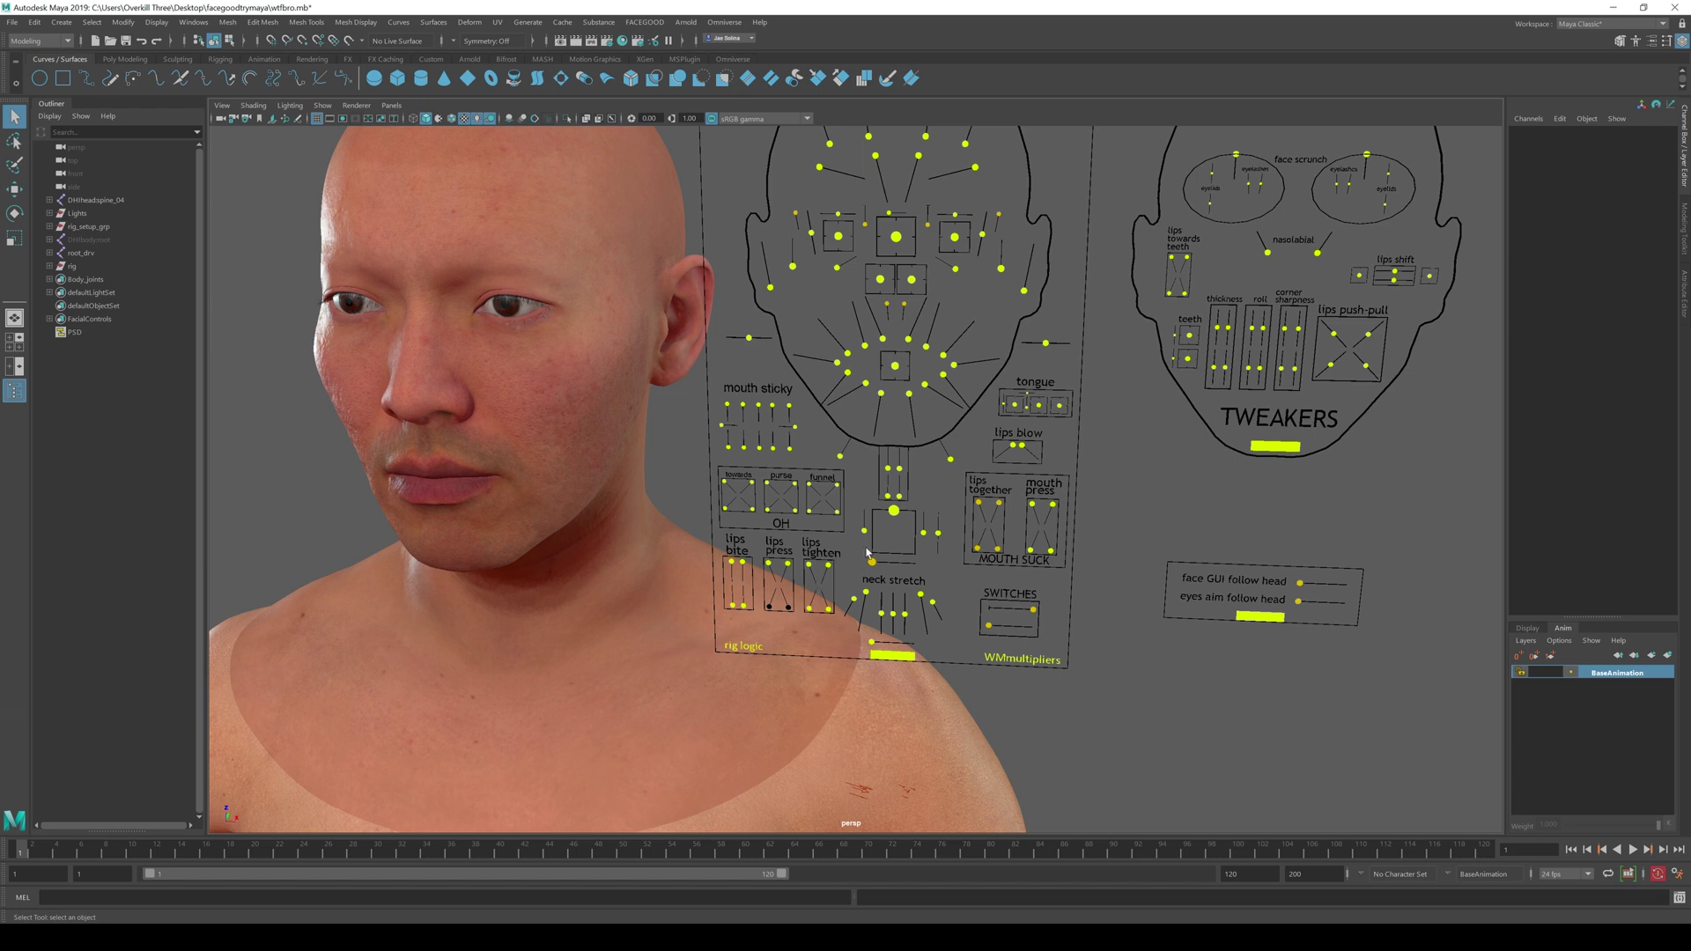
Step: Raise the right upper lip and open the mouth with the funnel control, then select follow-head
click(881, 343)
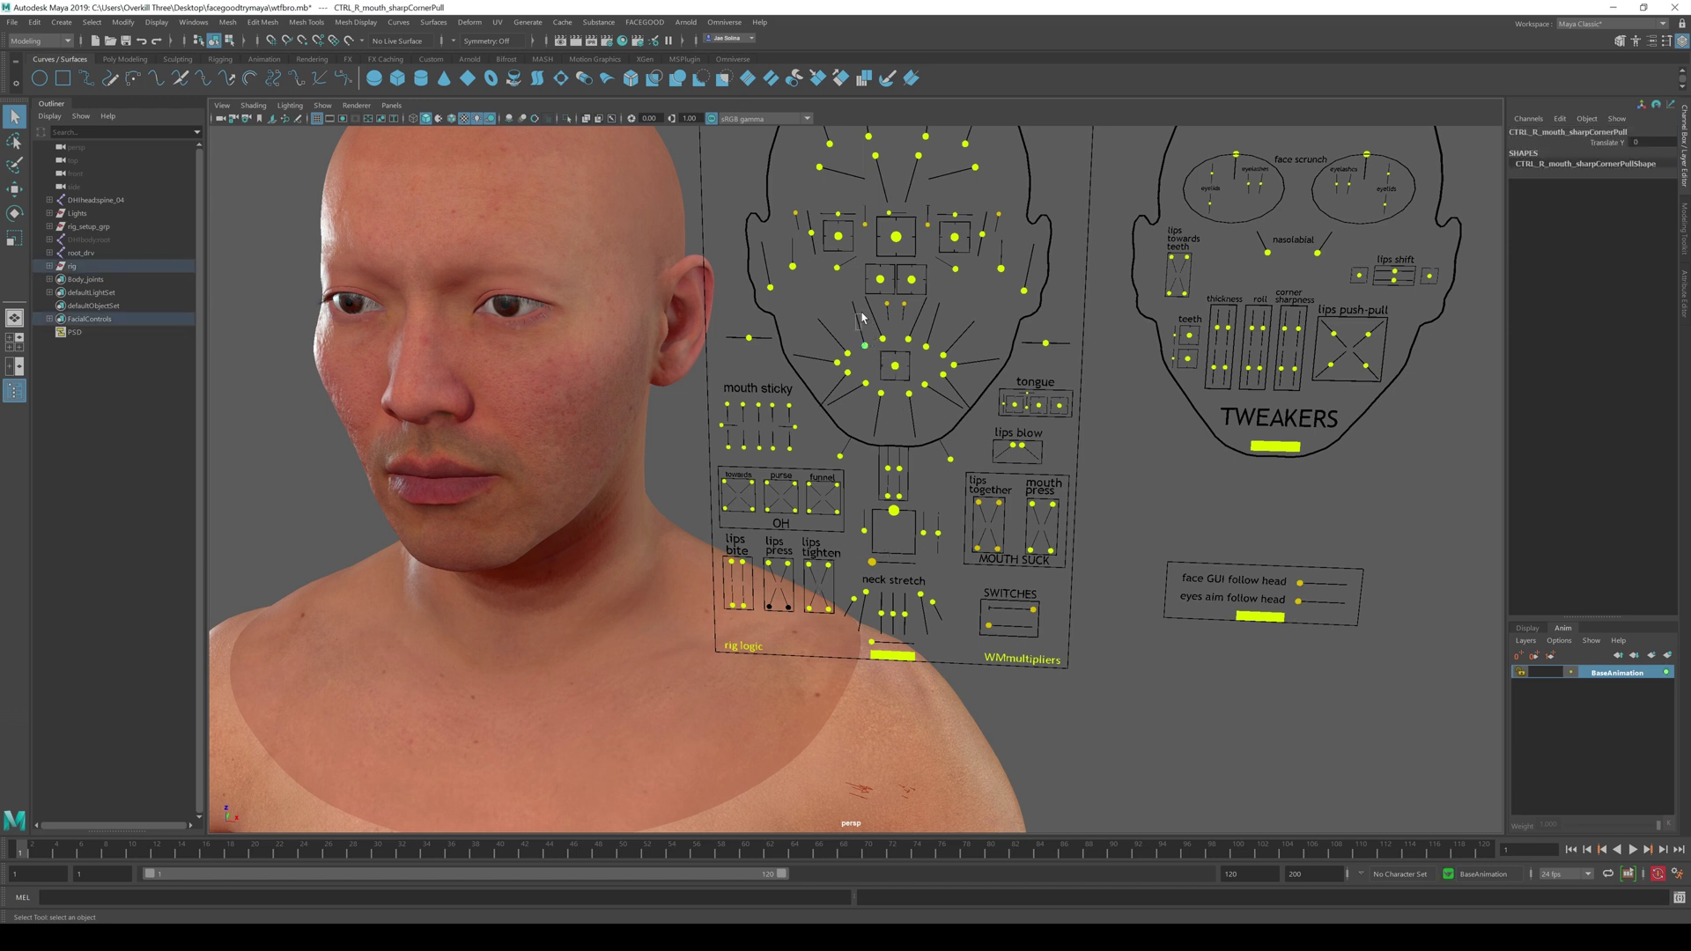
key(w)
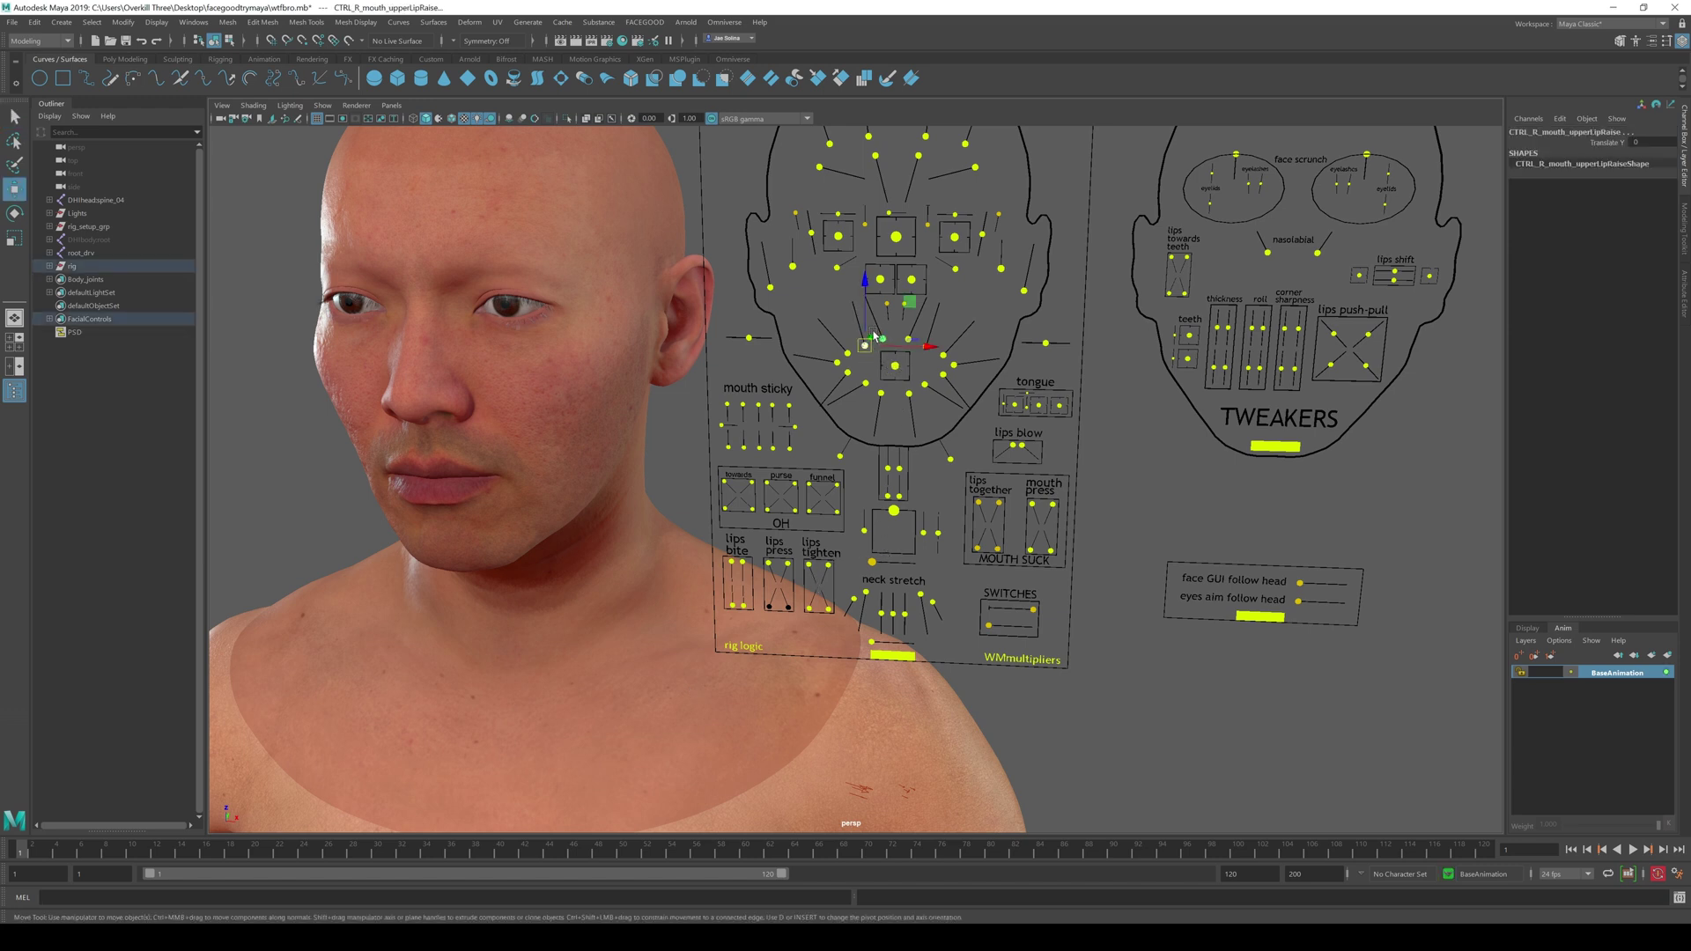
middle_drag(887, 373, 885, 370)
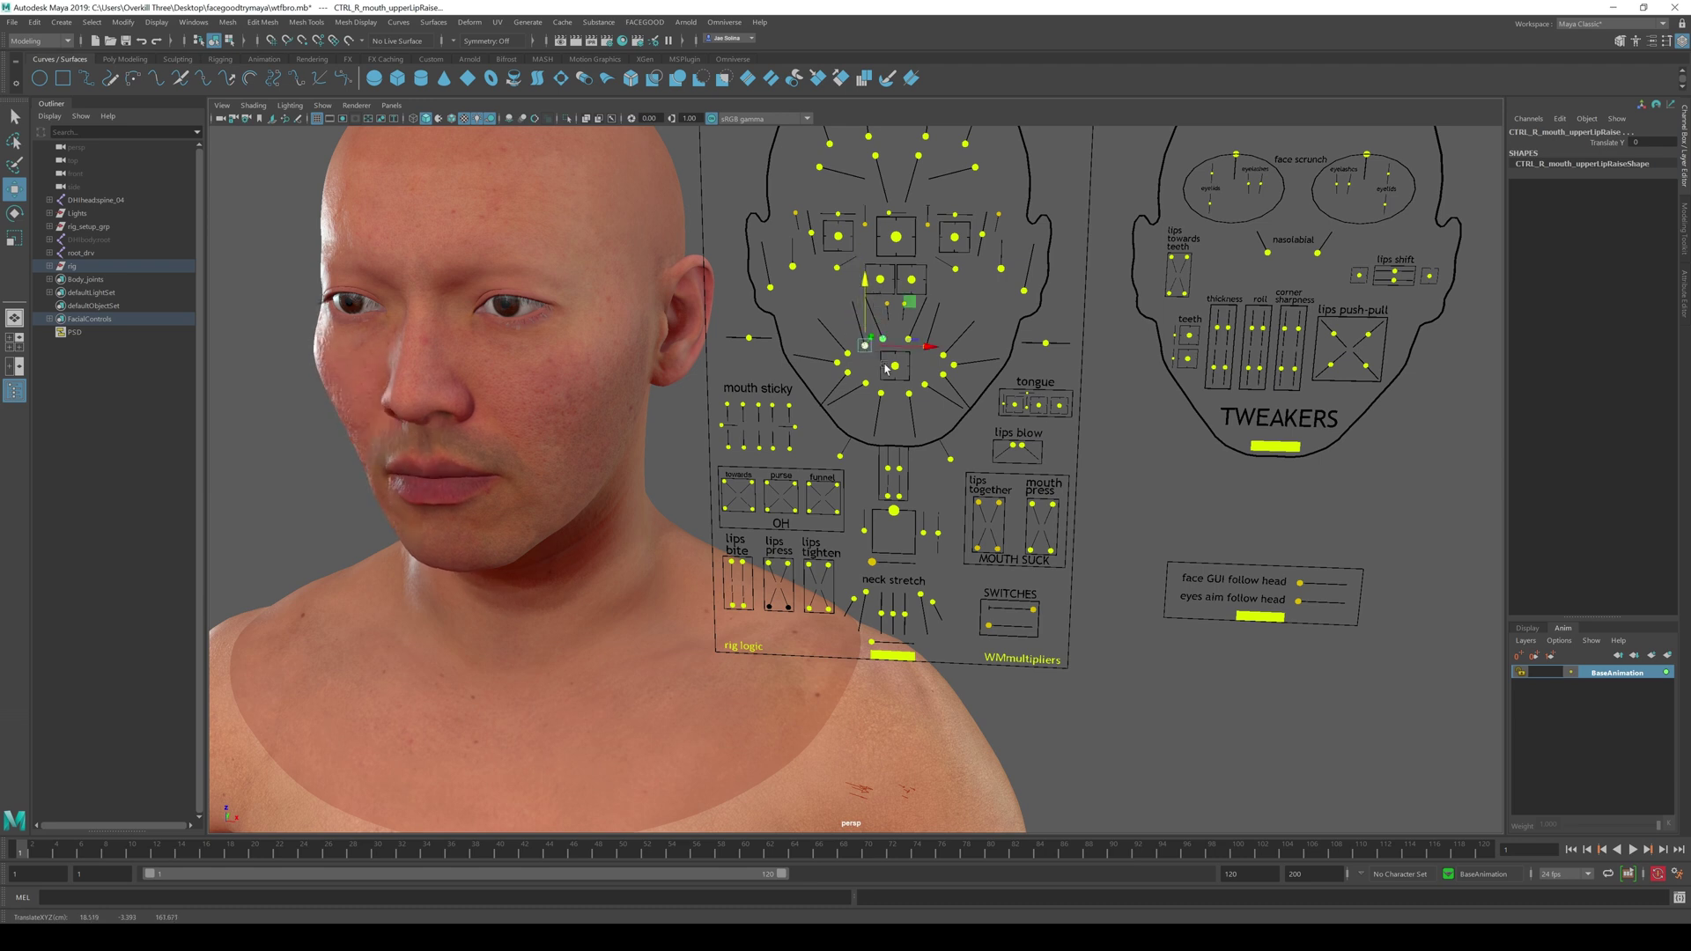
click(819, 488)
mouse_move(826, 492)
middle_down()
mouse_move(849, 436)
mouse_move(846, 473)
middle_up()
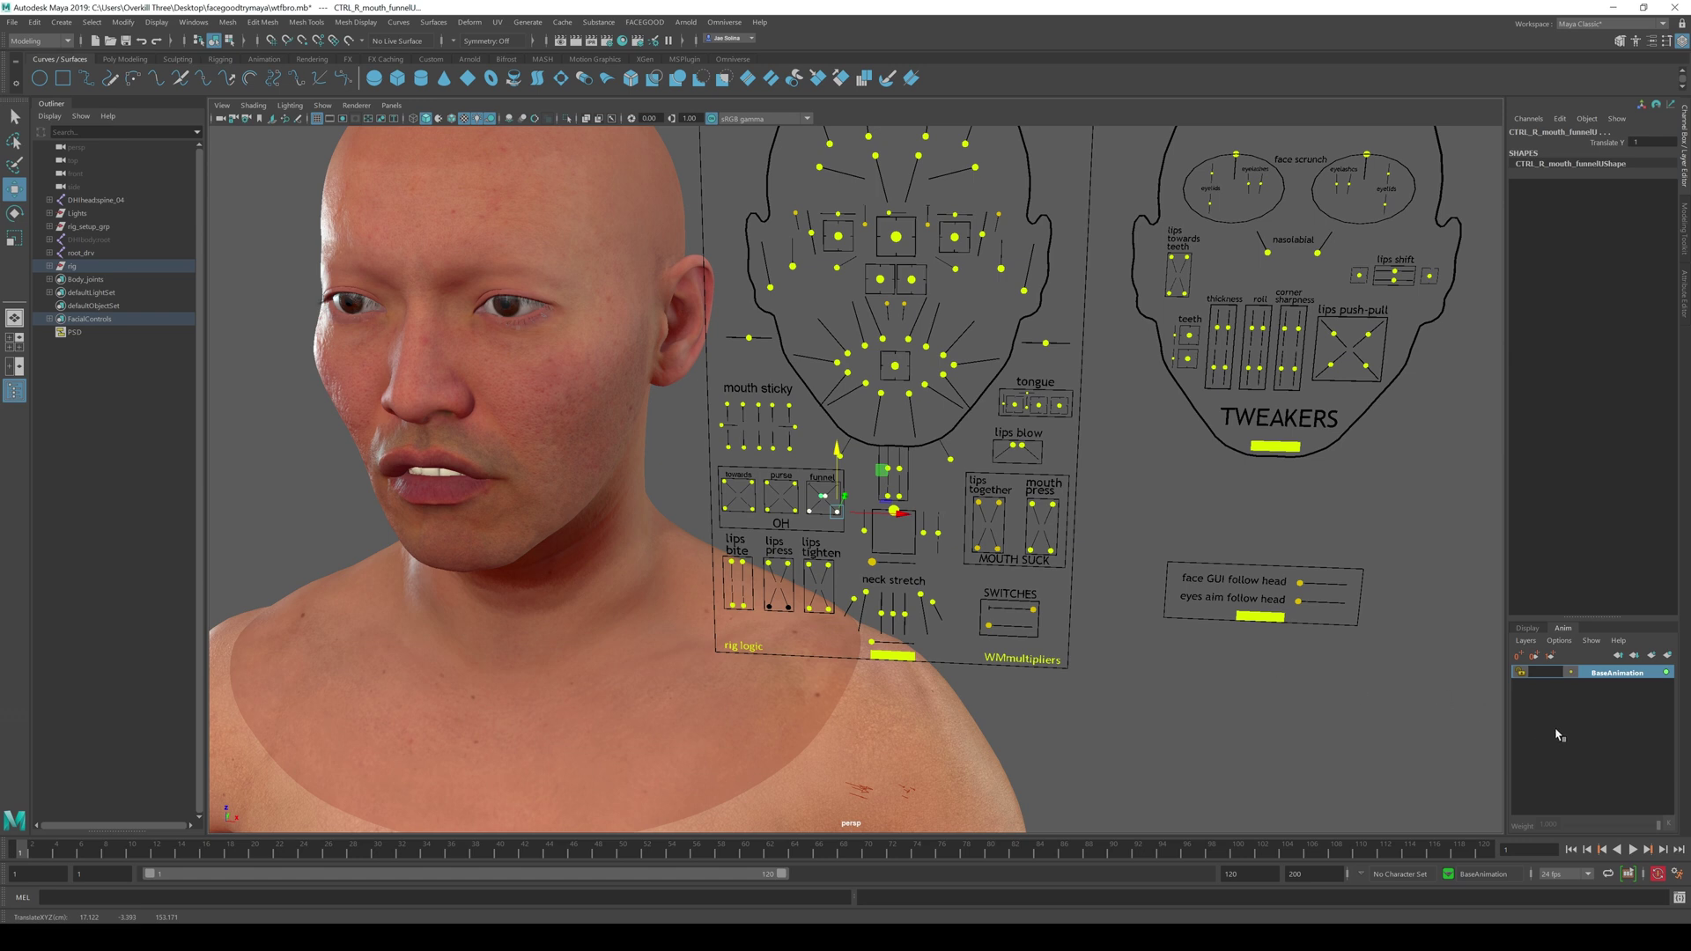
click(1300, 581)
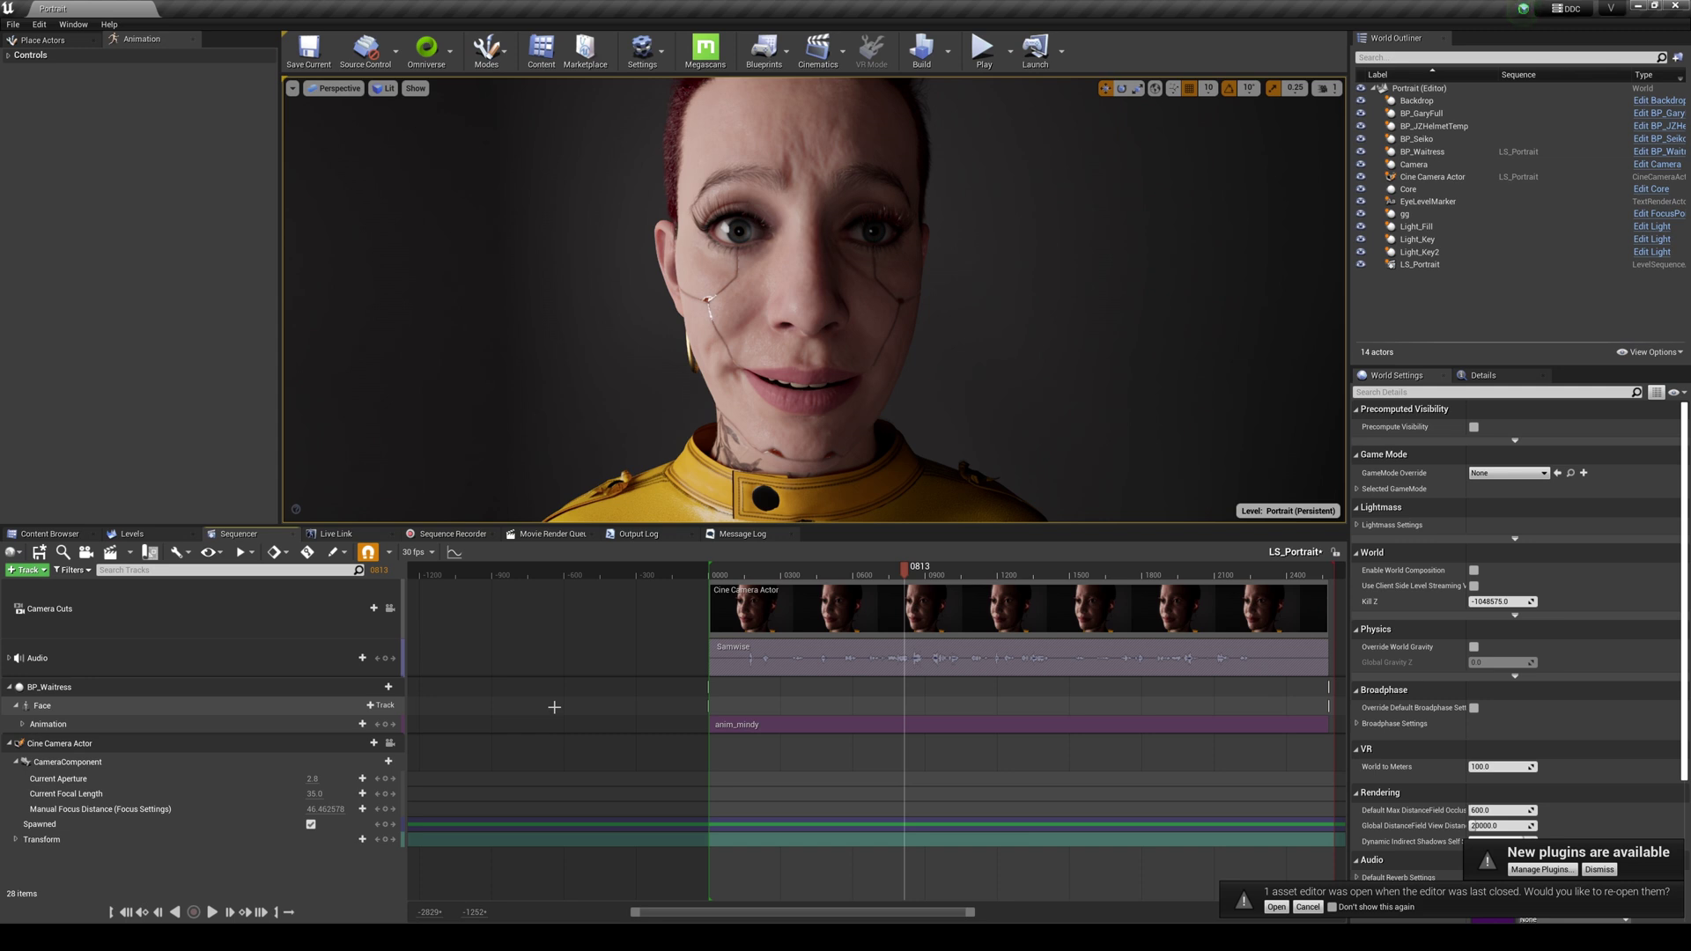
Step: Select CTRL_R_eye and CTRL_L_eye in Maya and drag them to turn the eyes sideways
click(305, 879)
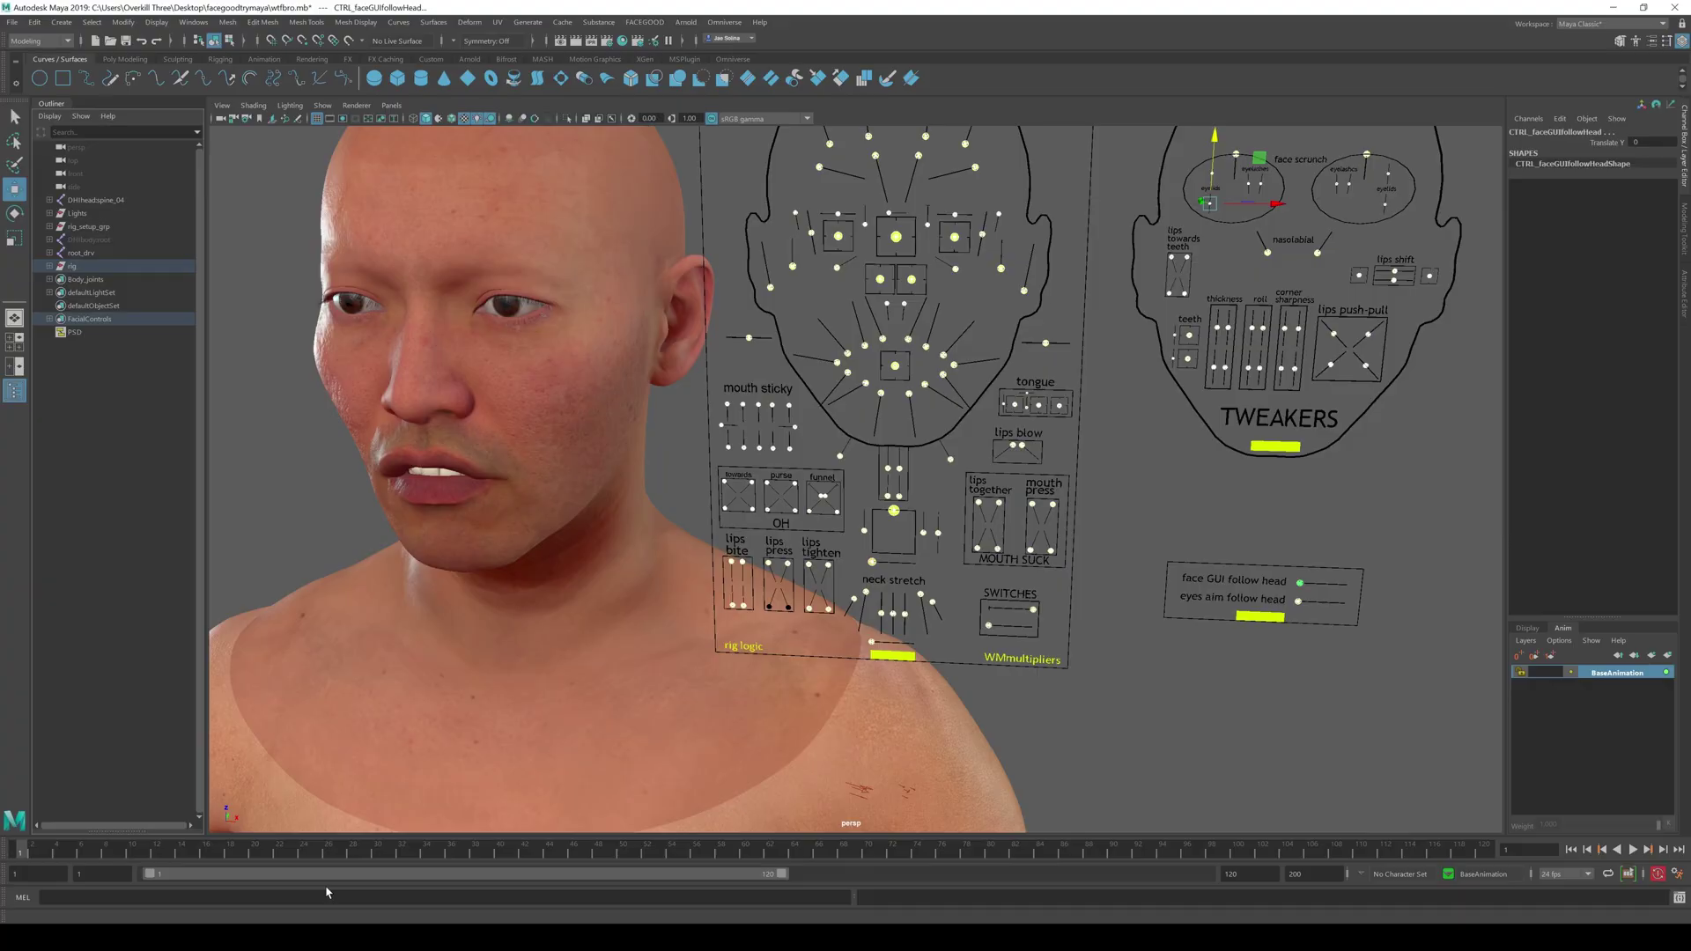
click(855, 239)
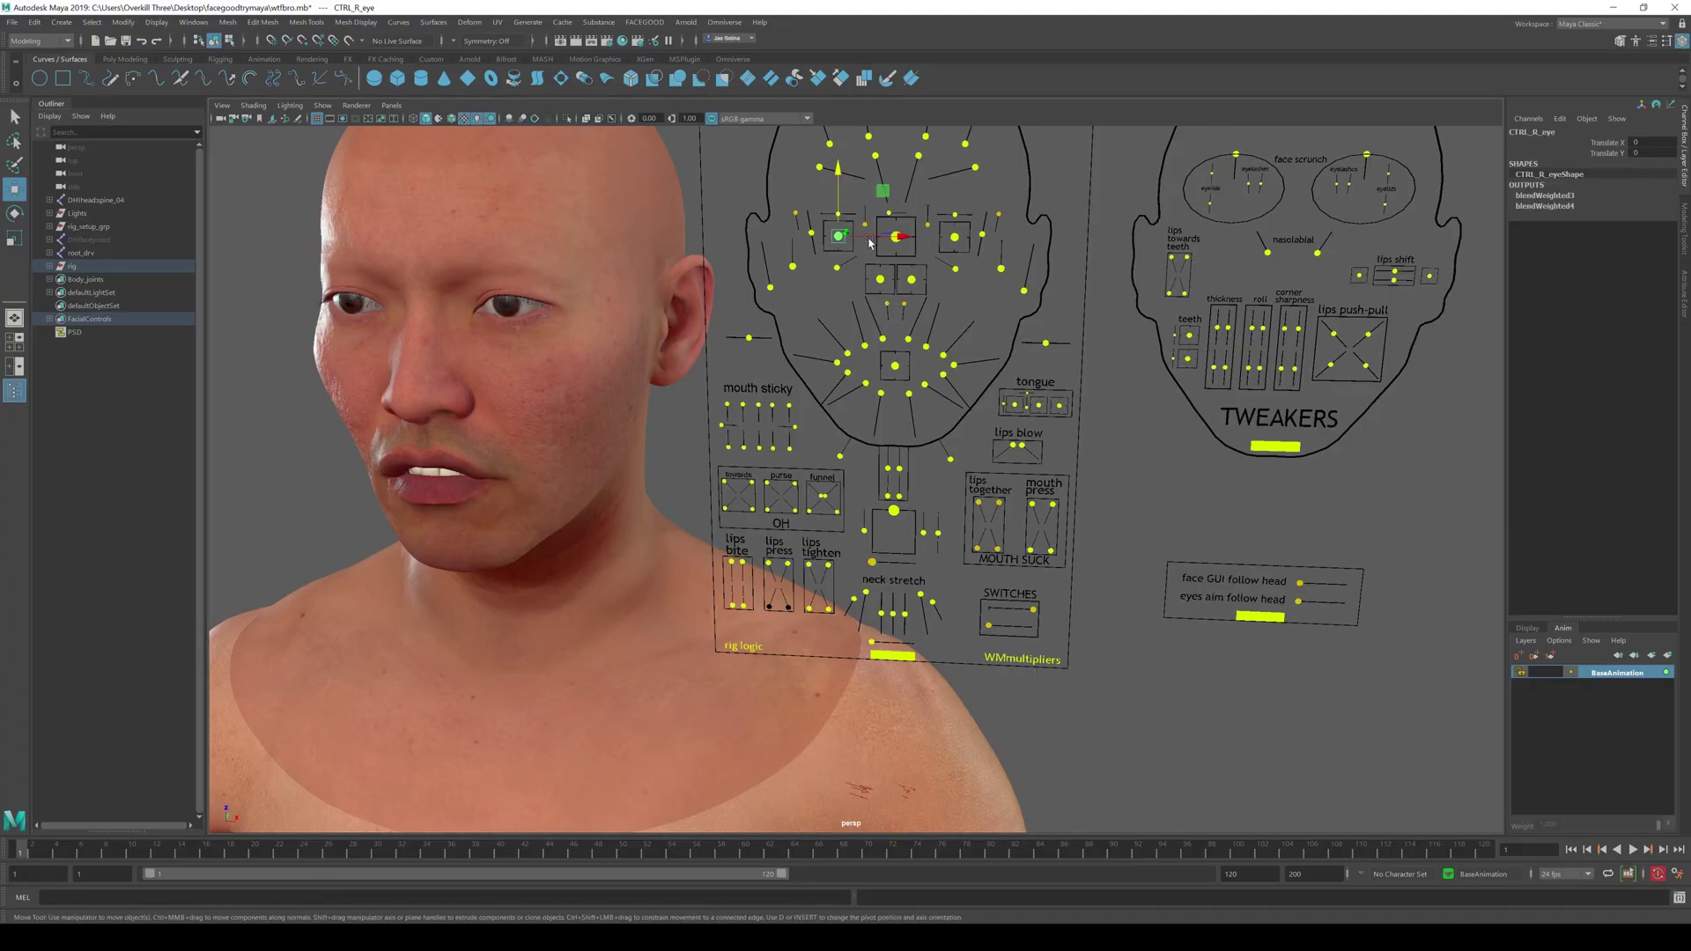
click(956, 240)
drag(957, 239, 991, 274)
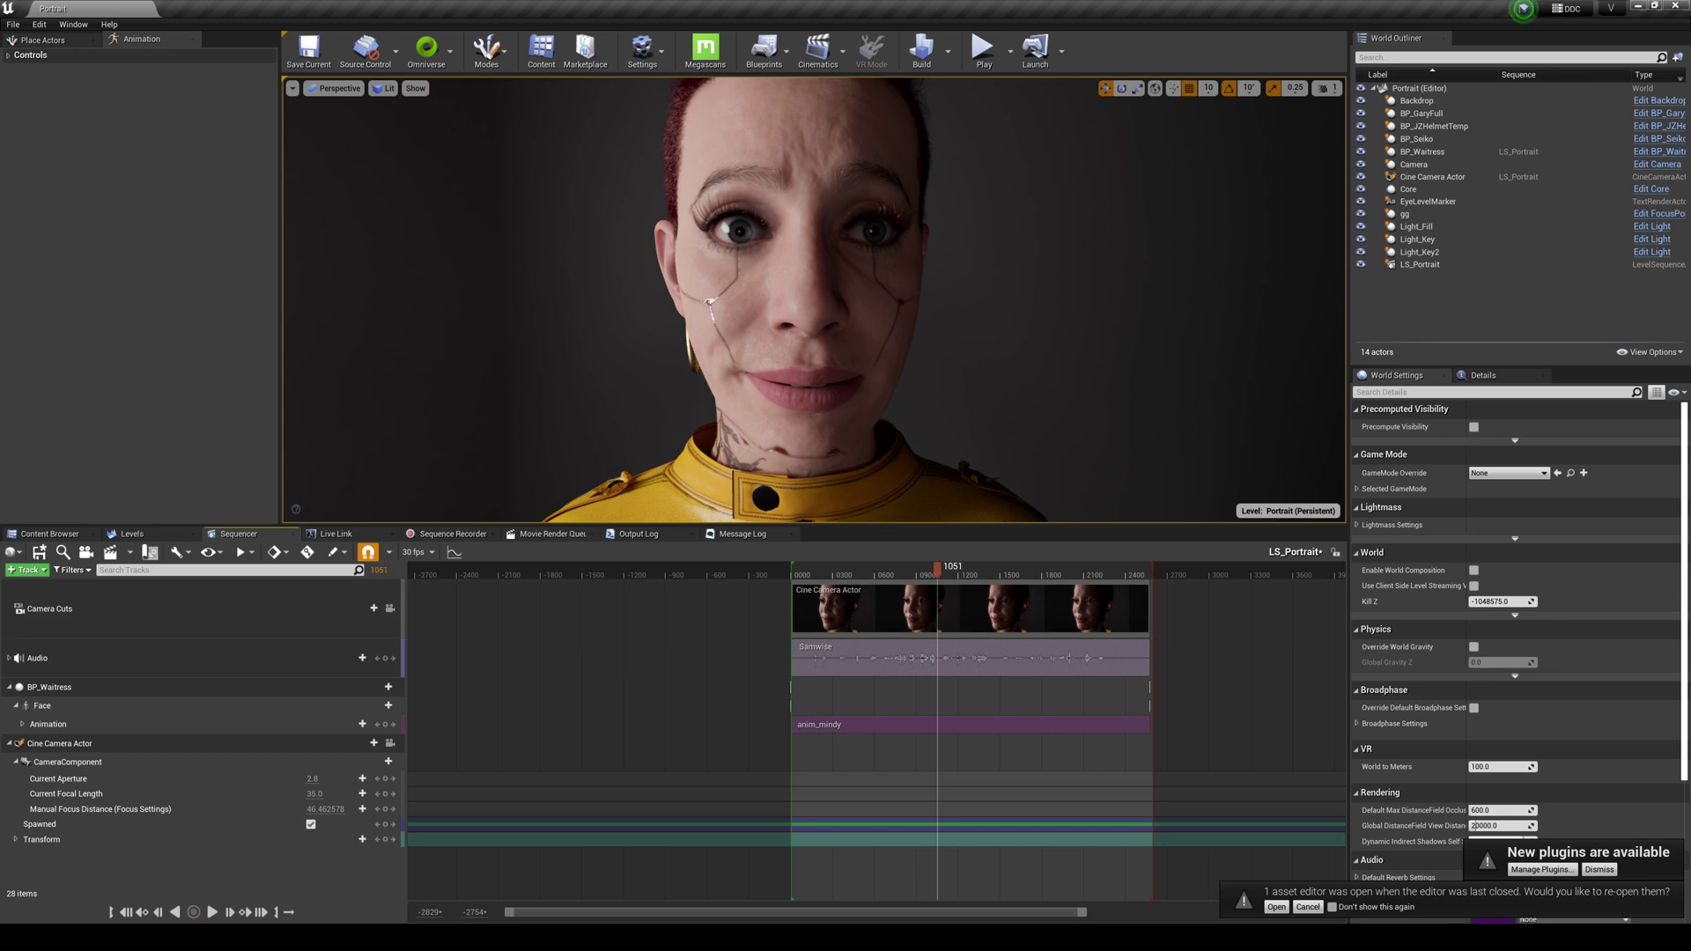
Step: Rewind the sequence to frame 0000 and reshape the mouth with the central mouth control
key(Home)
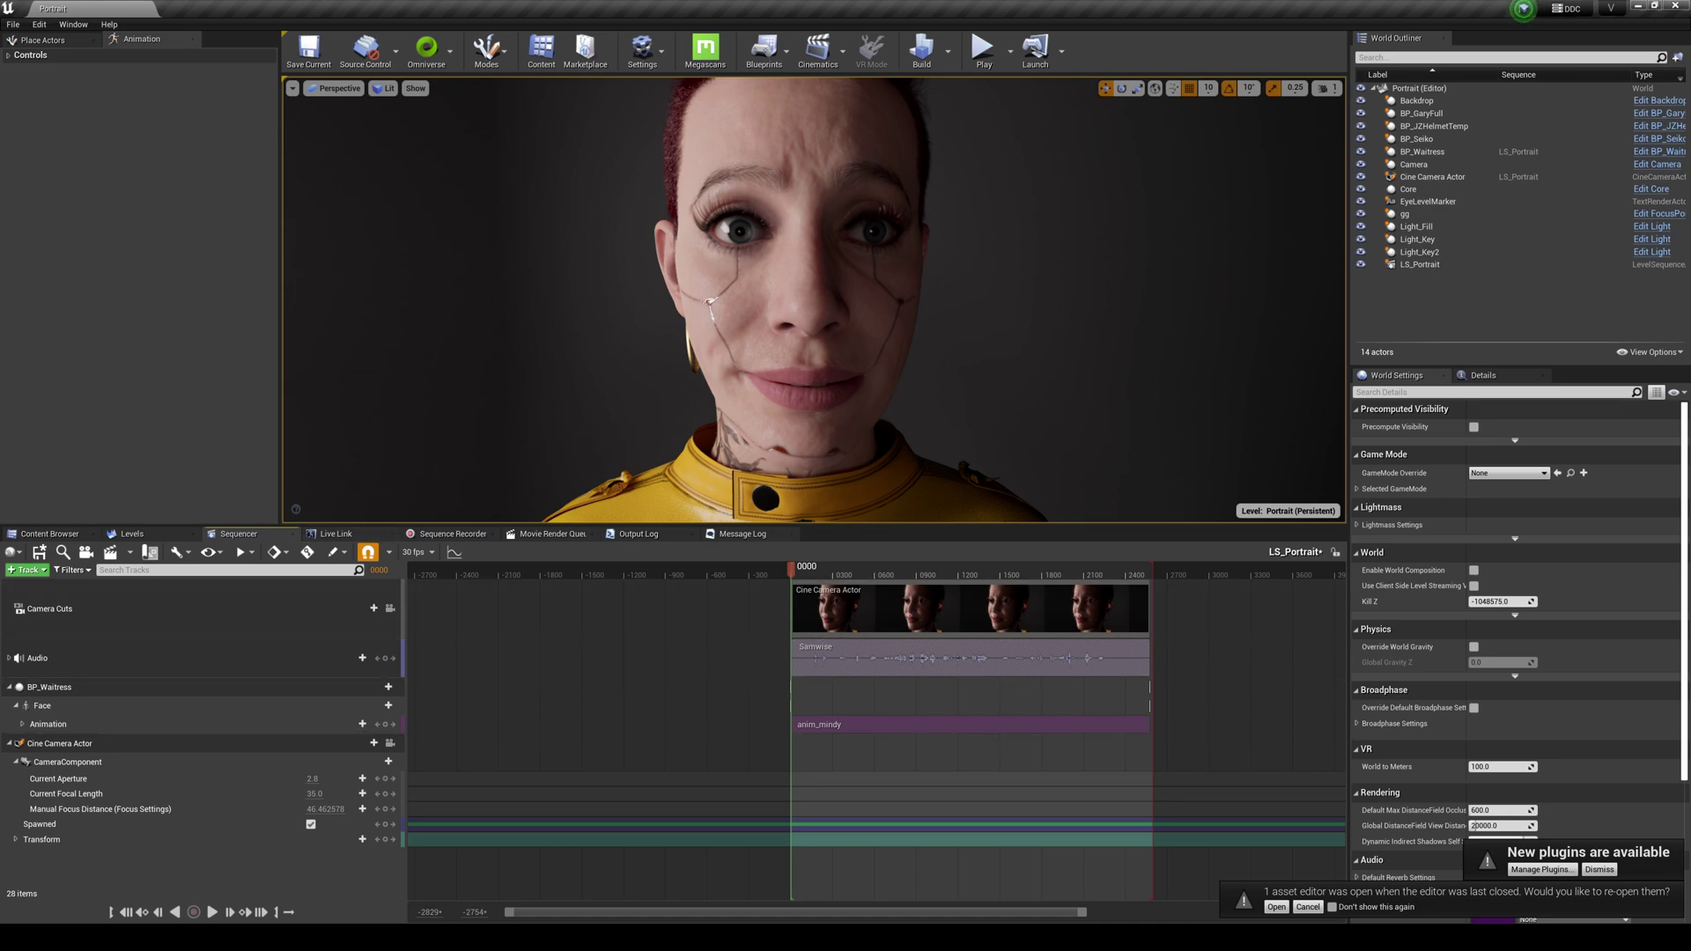
click(311, 892)
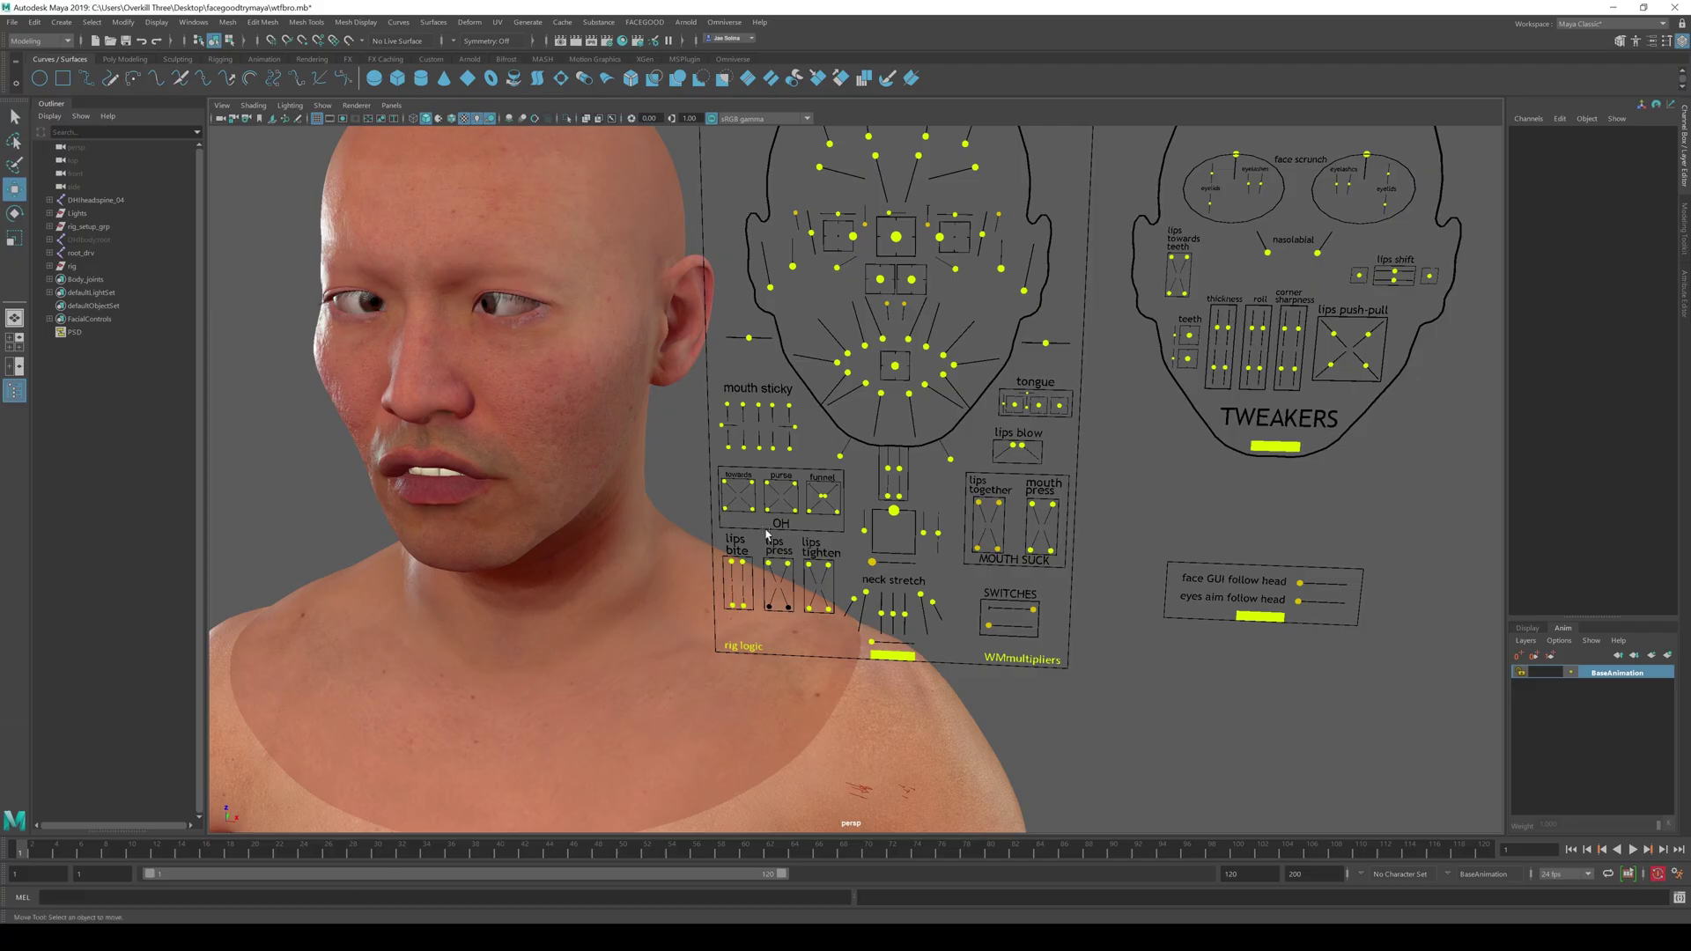
click(943, 372)
drag(943, 370, 924, 390)
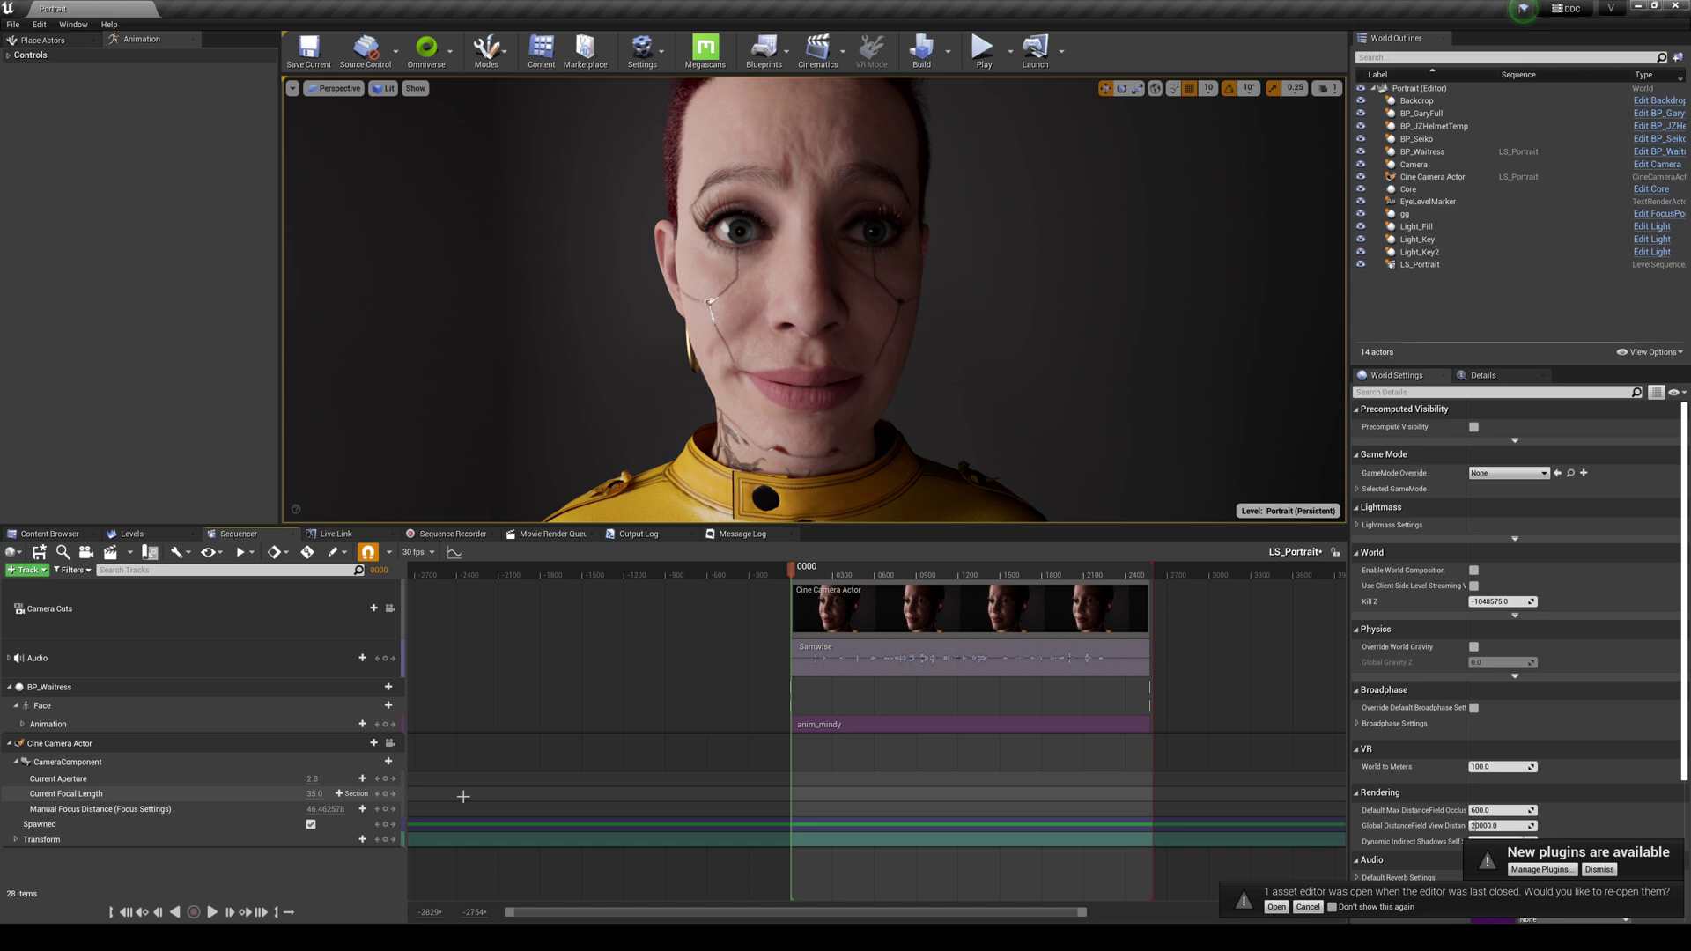
mouse_move(310, 879)
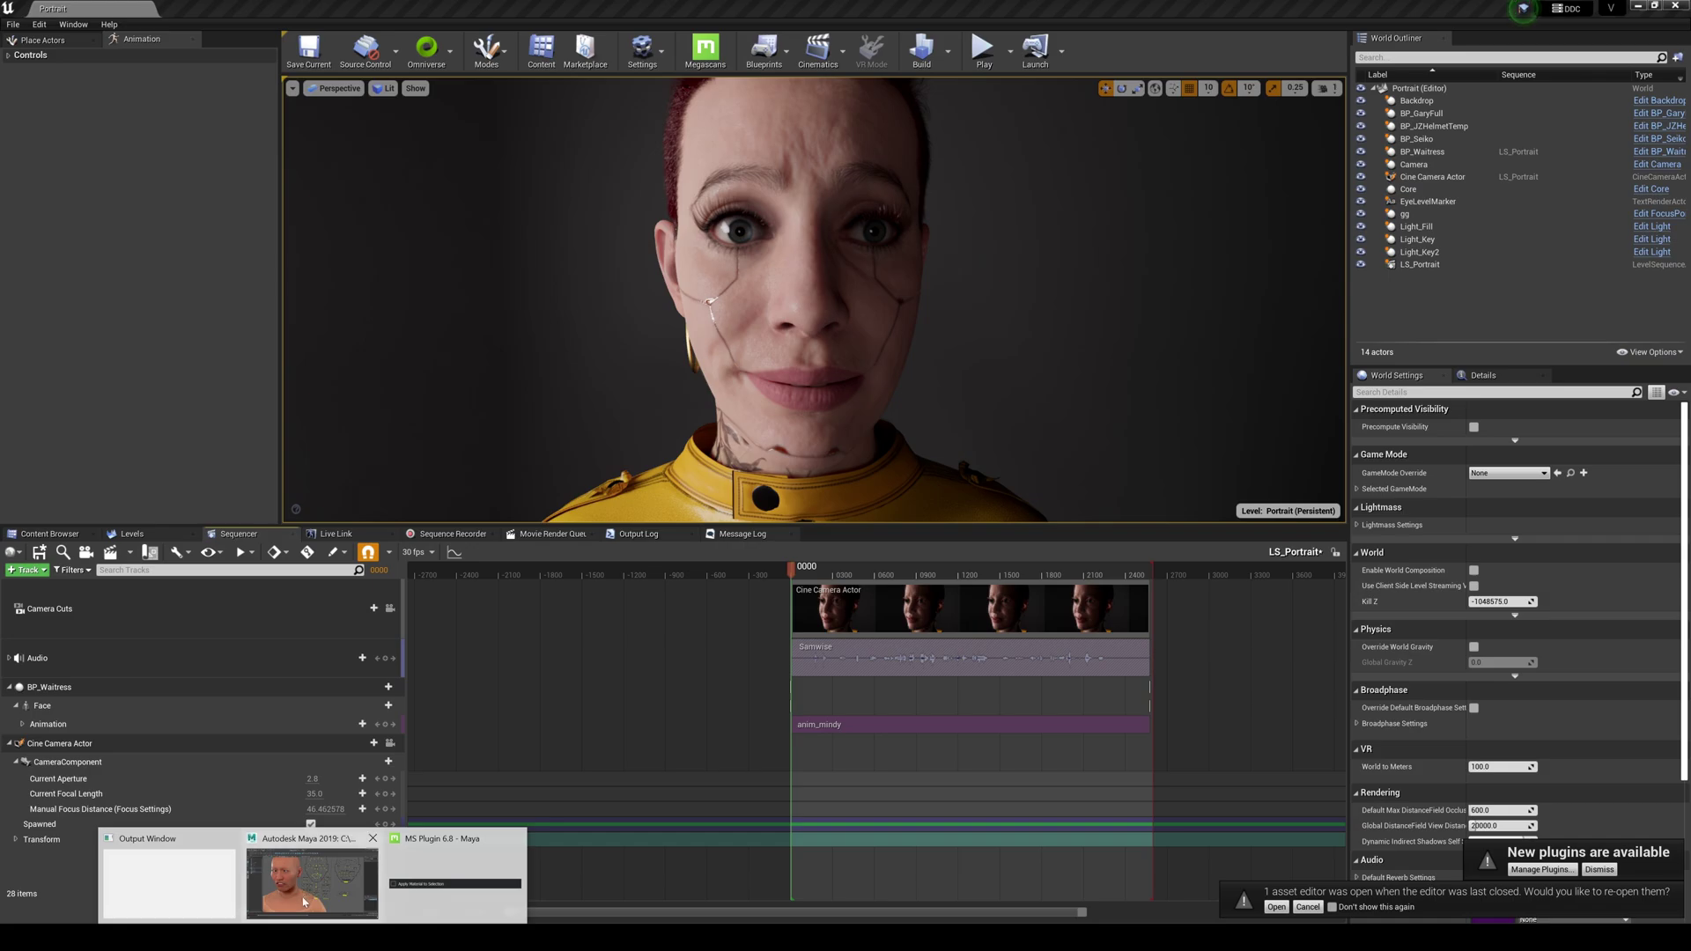
Step: Drag the jaw control down to open the mouth wider
click(305, 901)
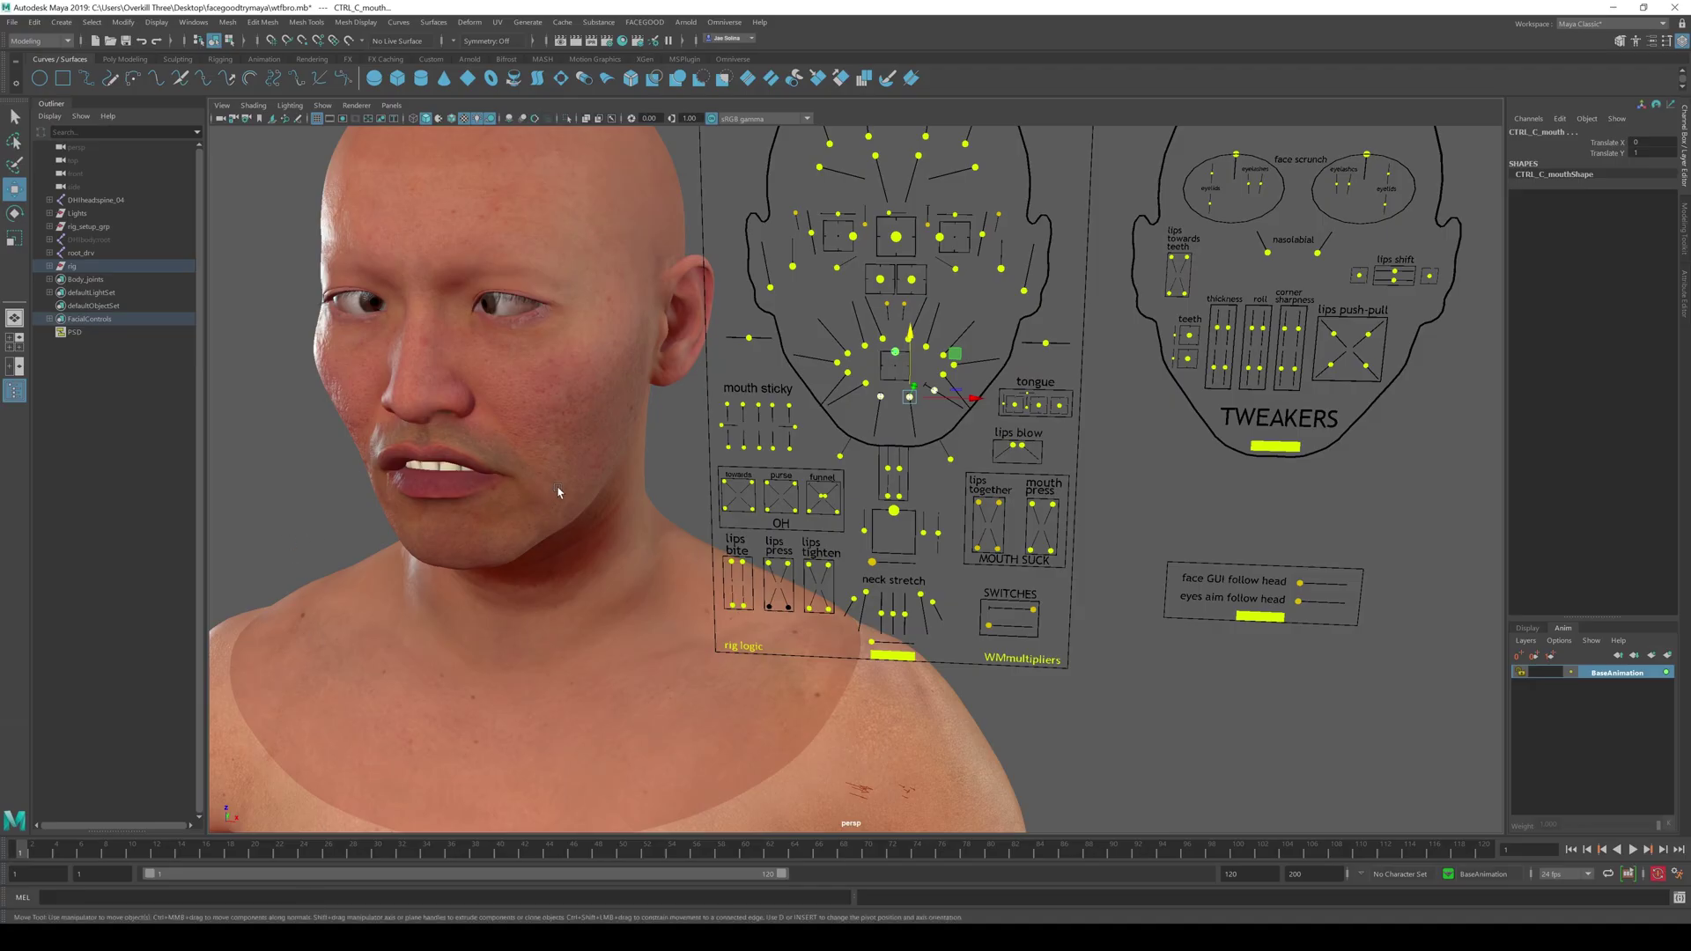
click(894, 503)
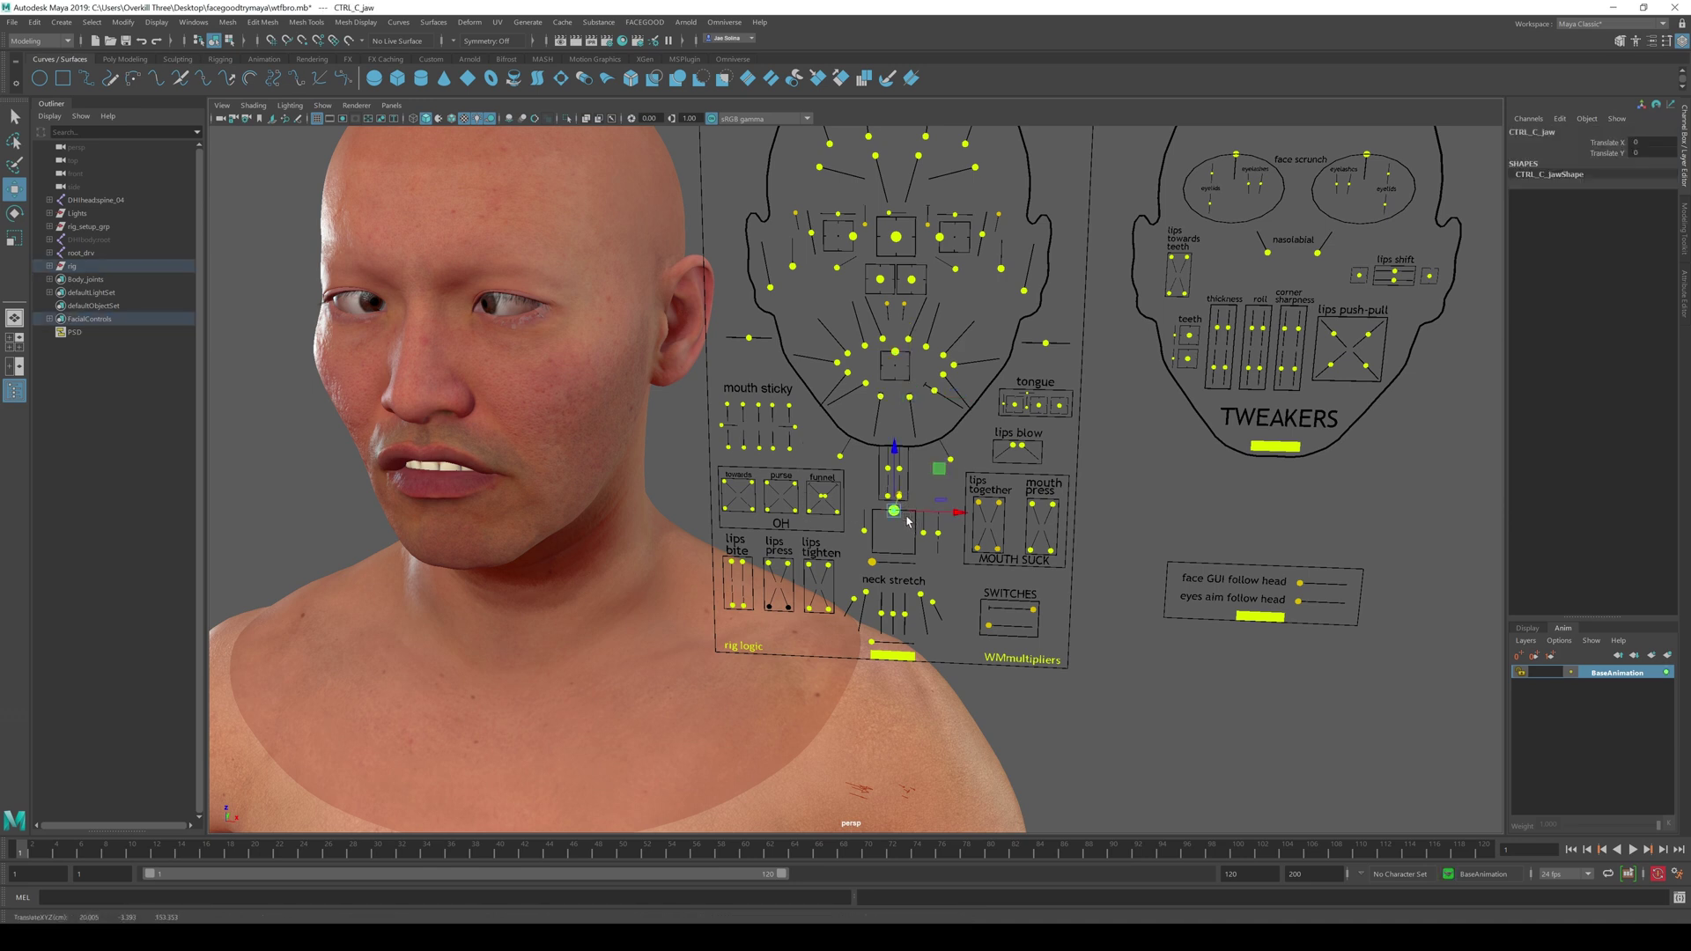
mouse_move(911, 497)
middle_down()
mouse_move(906, 513)
mouse_move(908, 490)
middle_up()
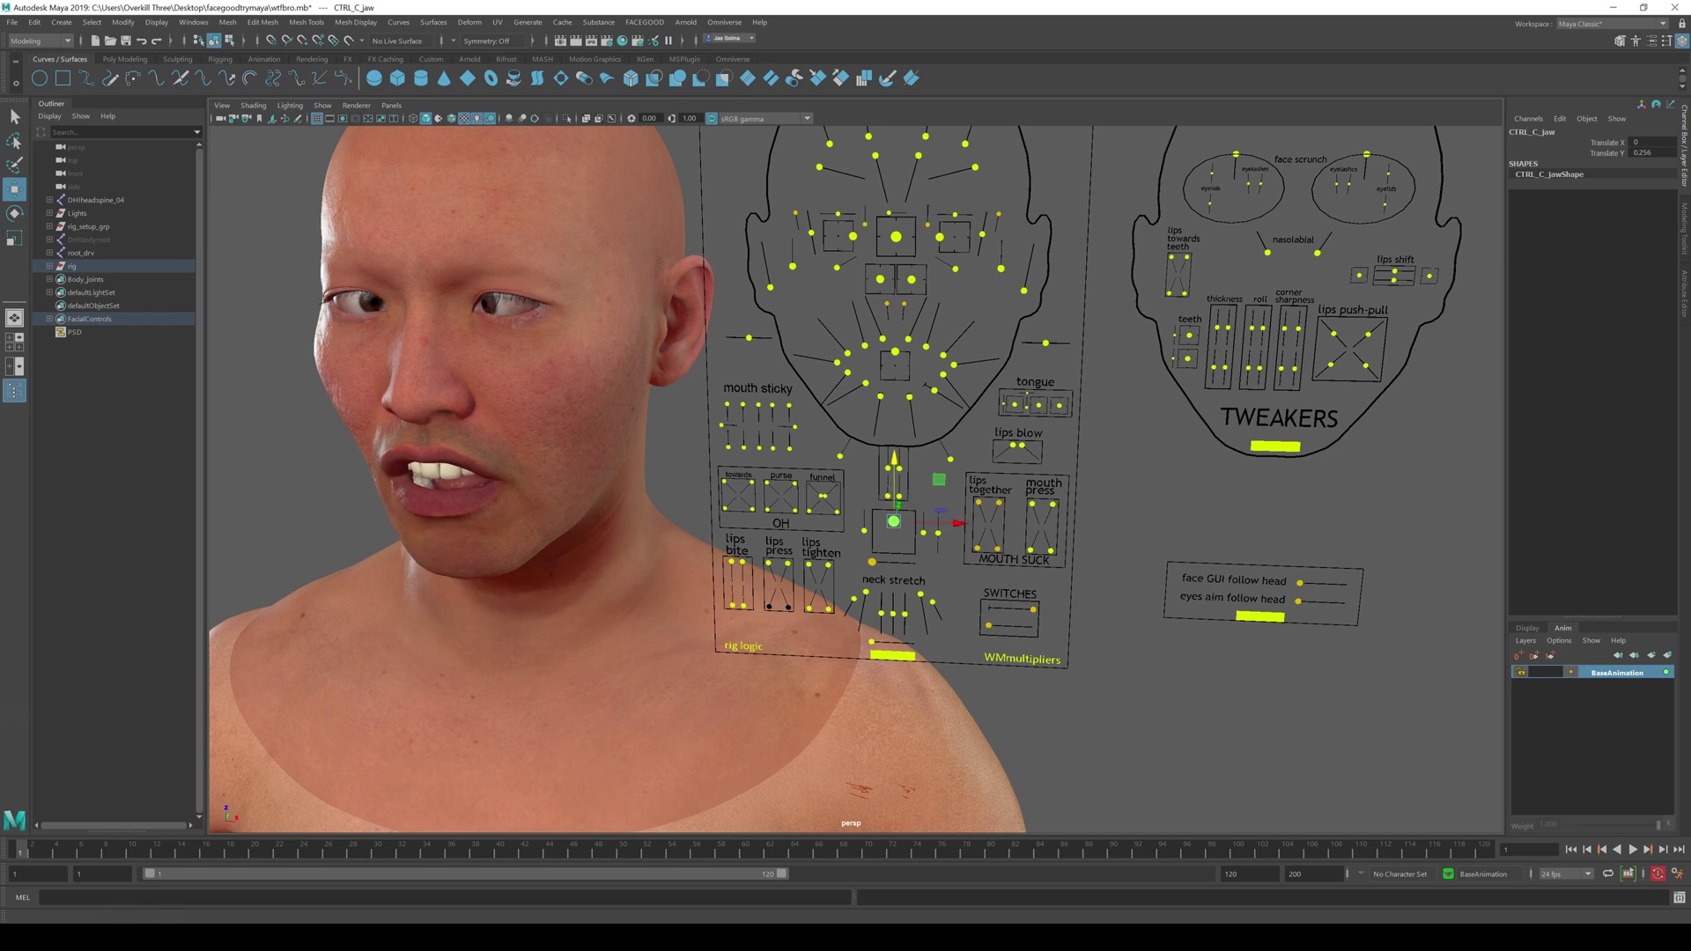
click(246, 876)
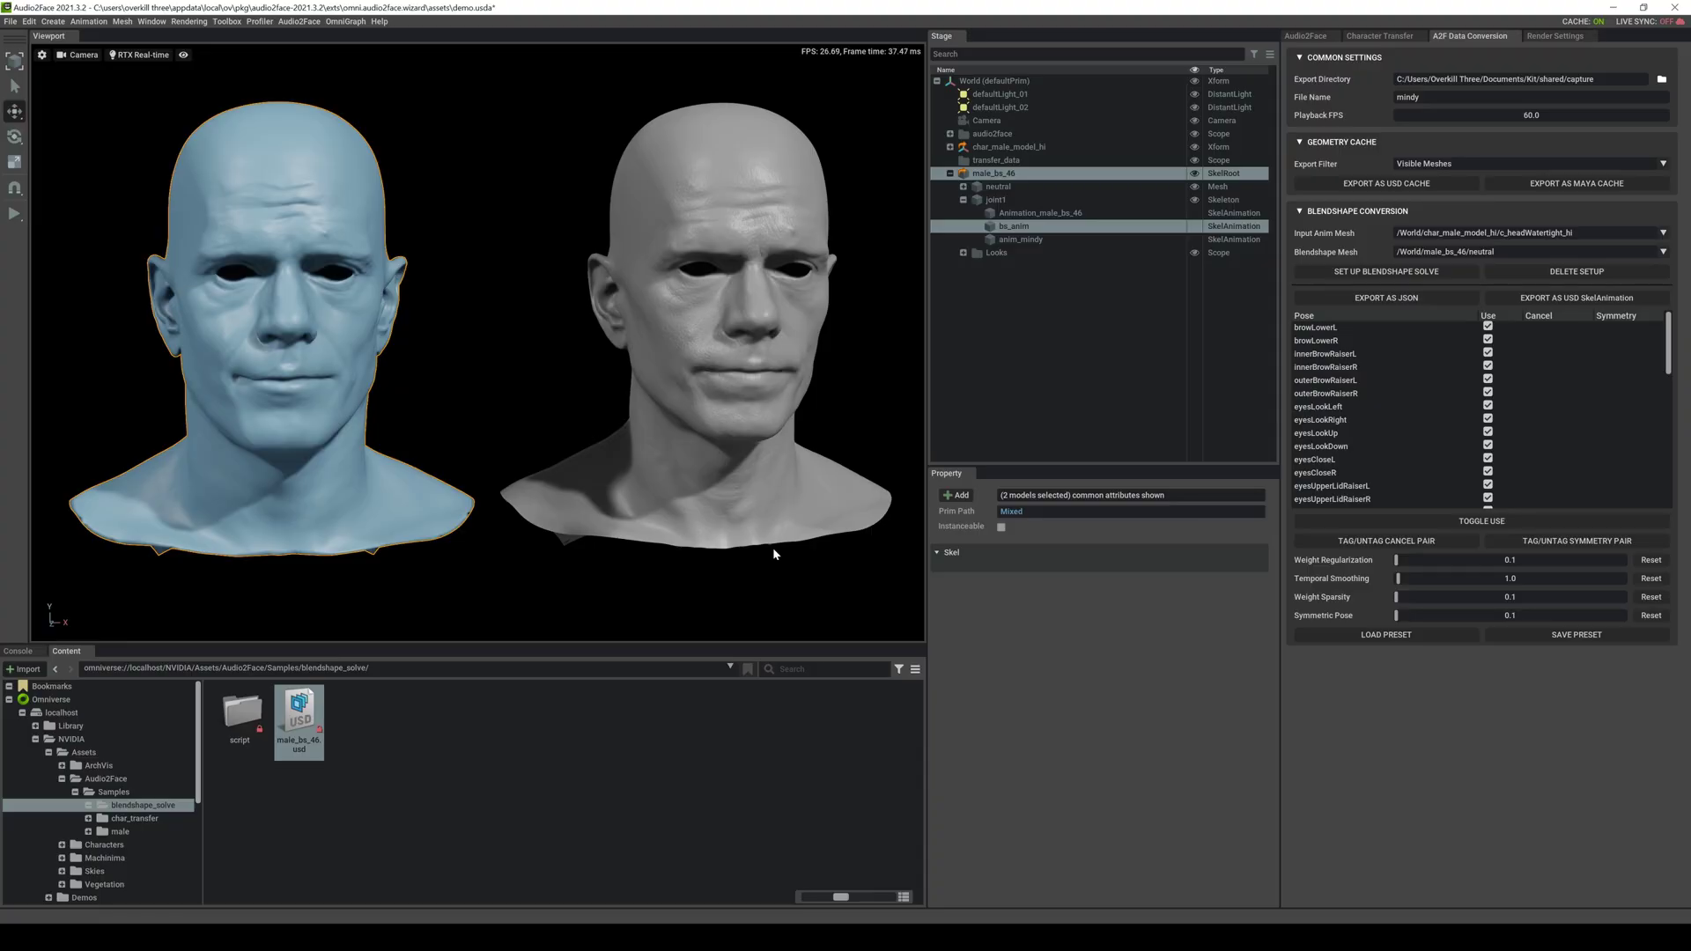